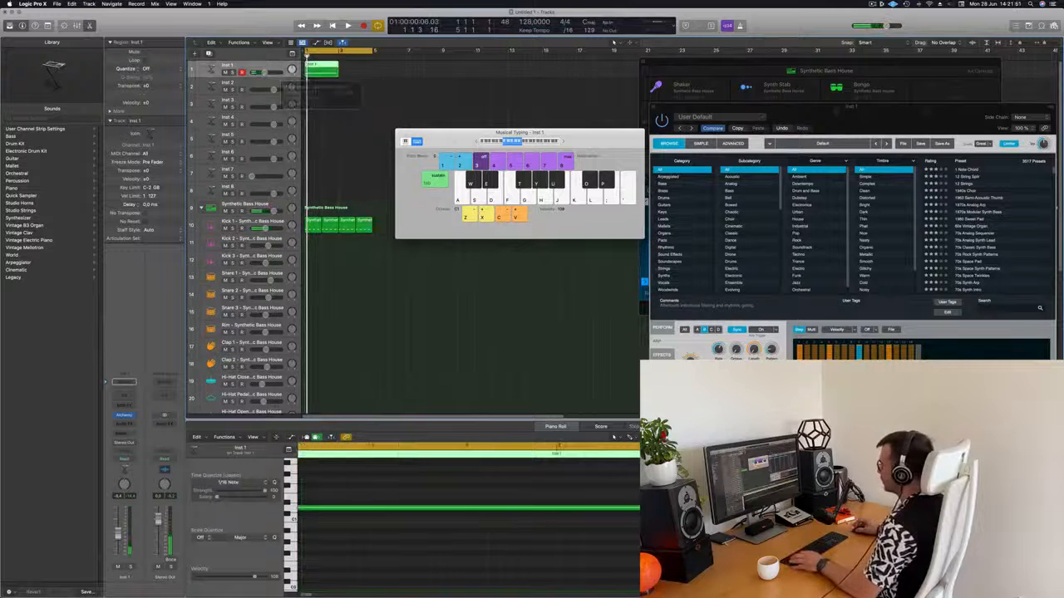
Transpose the Inst 1 note down seven semitones and duplicate the Inst 1 region directly after itself at bar 3.
{"action": "left_click", "coordinate": [324, 507]}
{"action": "key", "text": "alt+Down"}
{"action": "key", "text": "alt+Down"}
{"action": "key", "text": "alt+Down"}
{"action": "key", "text": "alt+Down"}
{"action": "key", "text": "alt+Down"}
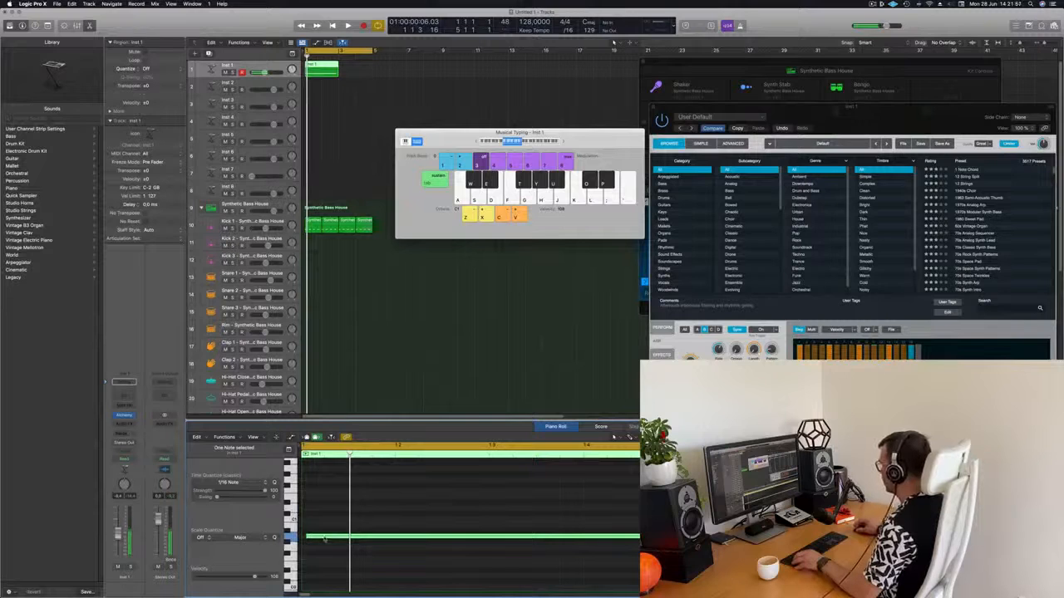
{"action": "key", "text": "alt+Down"}
{"action": "key", "text": "alt+Down"}
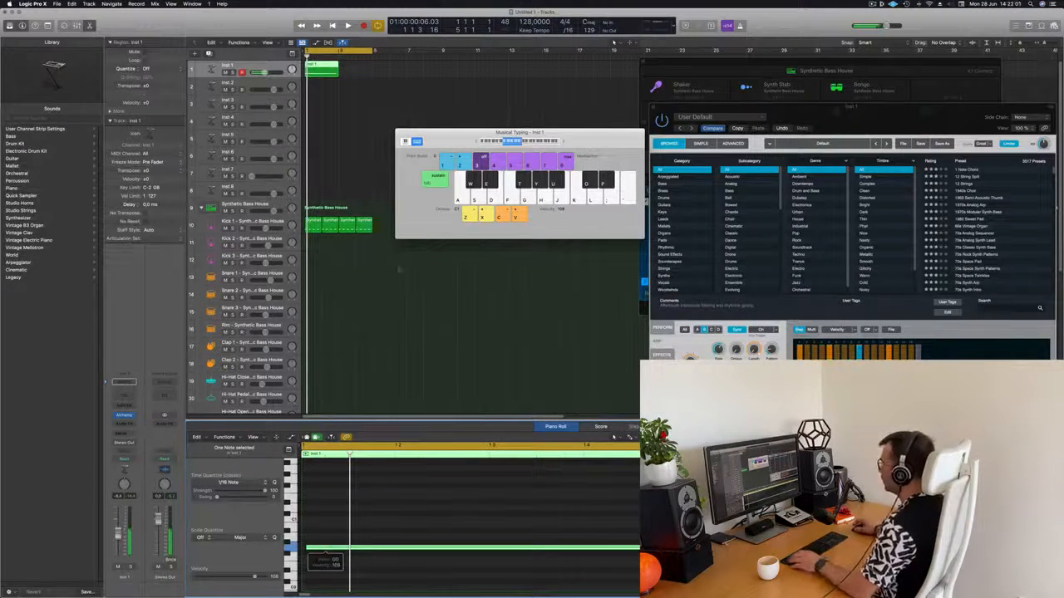
{"action": "left_click", "coordinate": [334, 548]}
{"action": "left_click_drag", "start_coordinate": [335, 548], "coordinate": [330, 548]}
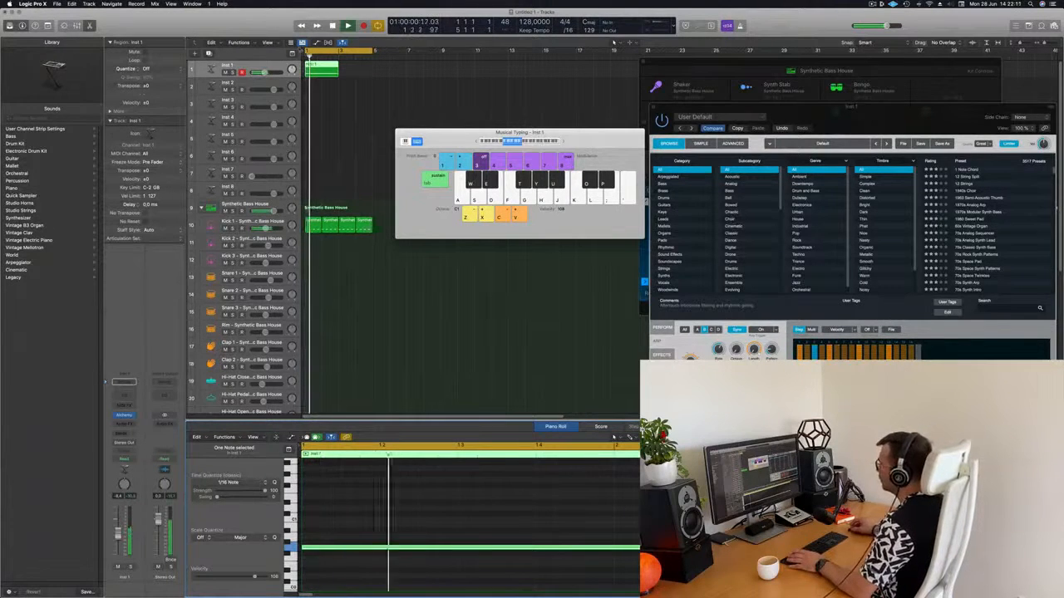
{"action": "left_click_drag", "start_coordinate": [328, 64], "coordinate": [362, 69]}
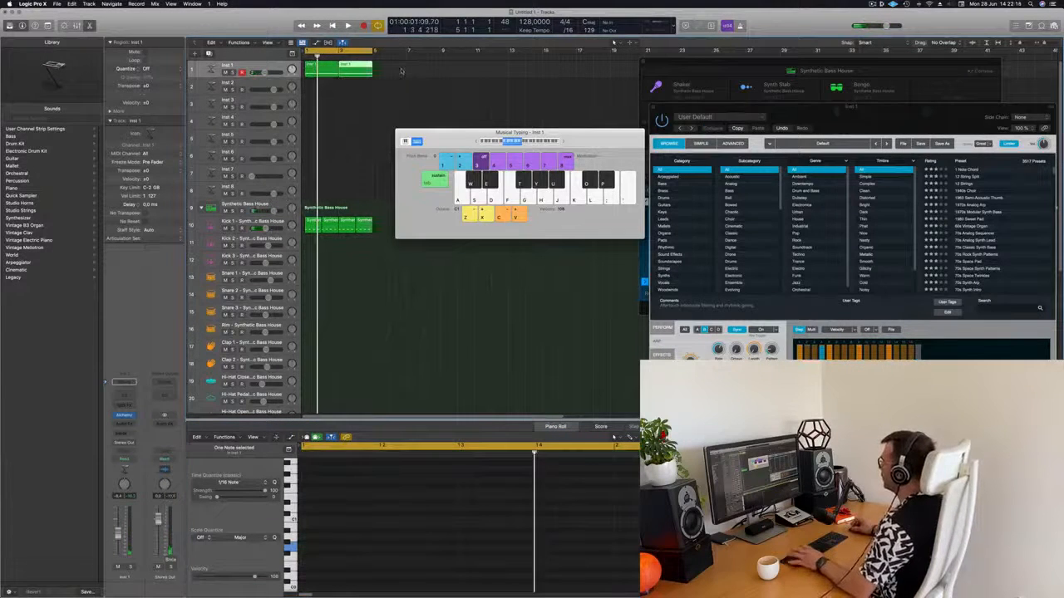
Insert a stereo Compressor on Inst 1 and set its side chain source to Kick 1 - Synthetic Bass House (Inst 9).
{"action": "left_click_drag", "start_coordinate": [821, 110], "coordinate": [734, 102]}
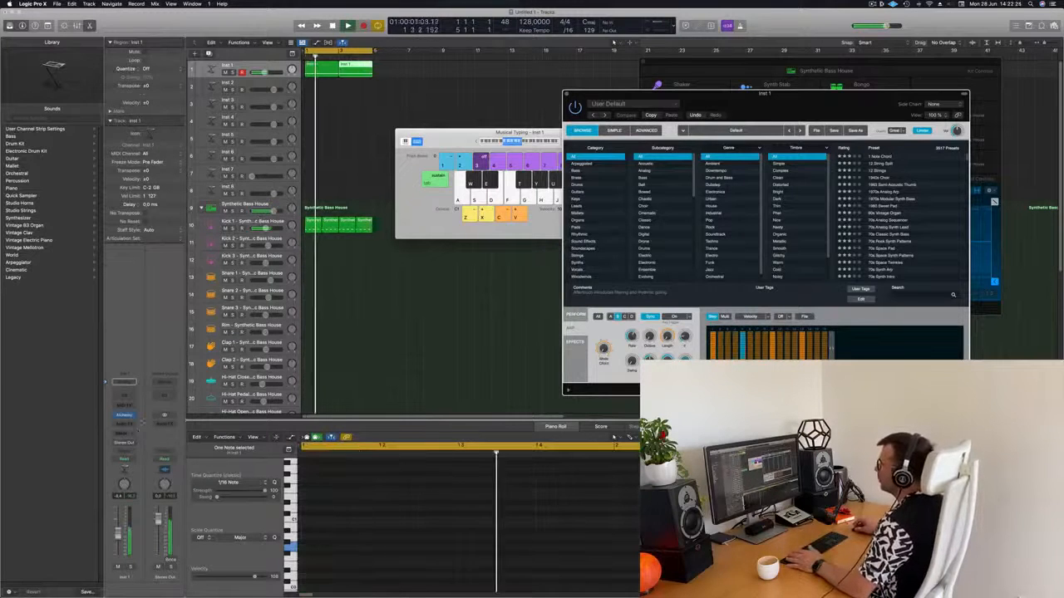
{"action": "left_click", "coordinate": [123, 424]}
{"action": "mouse_move", "coordinate": [133, 453]}
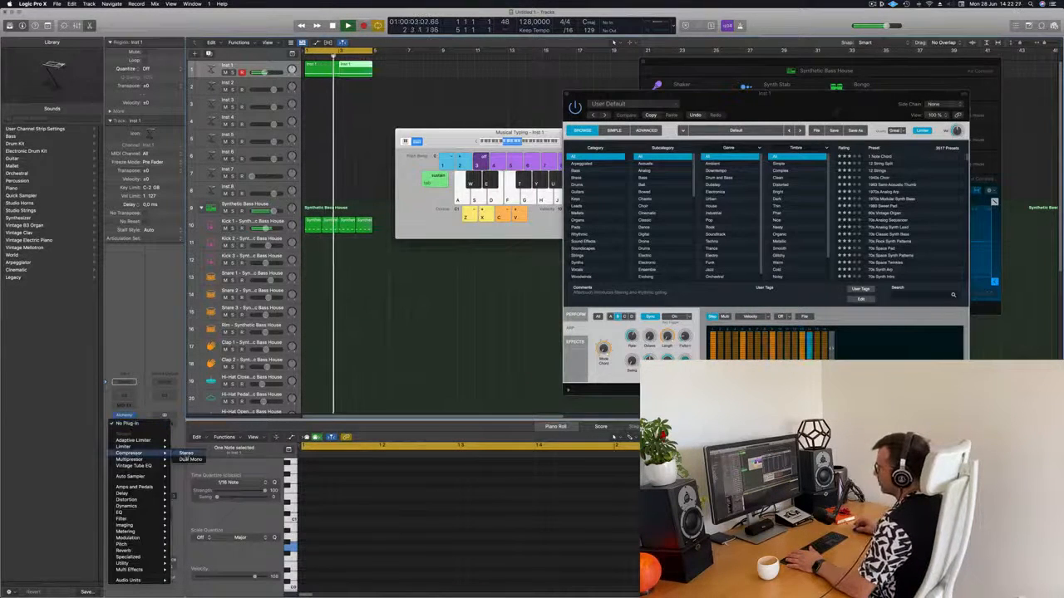
{"action": "left_click", "coordinate": [186, 453]}
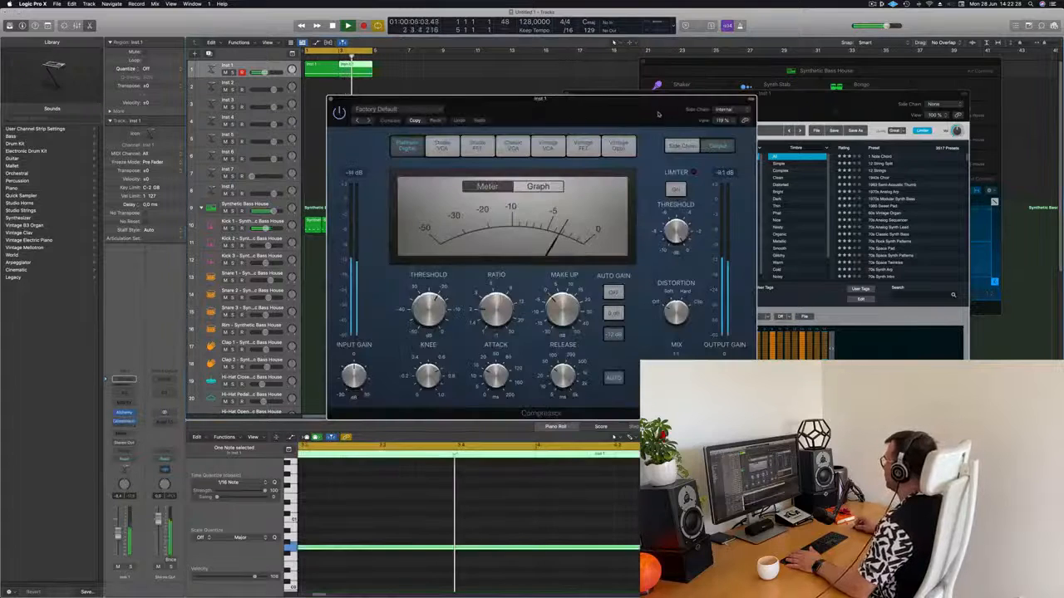
{"action": "left_click", "coordinate": [720, 109]}
{"action": "mouse_move", "coordinate": [716, 125]}
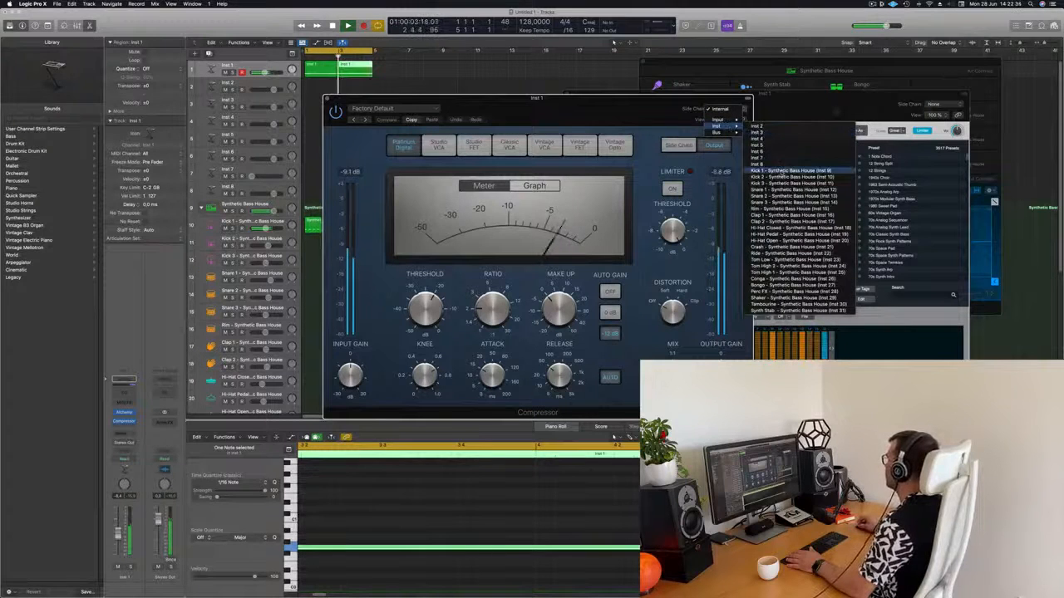
{"action": "left_click", "coordinate": [777, 170]}
Adjust the Compressor's make-up gain and raise its ratio for stronger ducking.
{"action": "left_click_drag", "start_coordinate": [646, 107], "coordinate": [709, 105]}
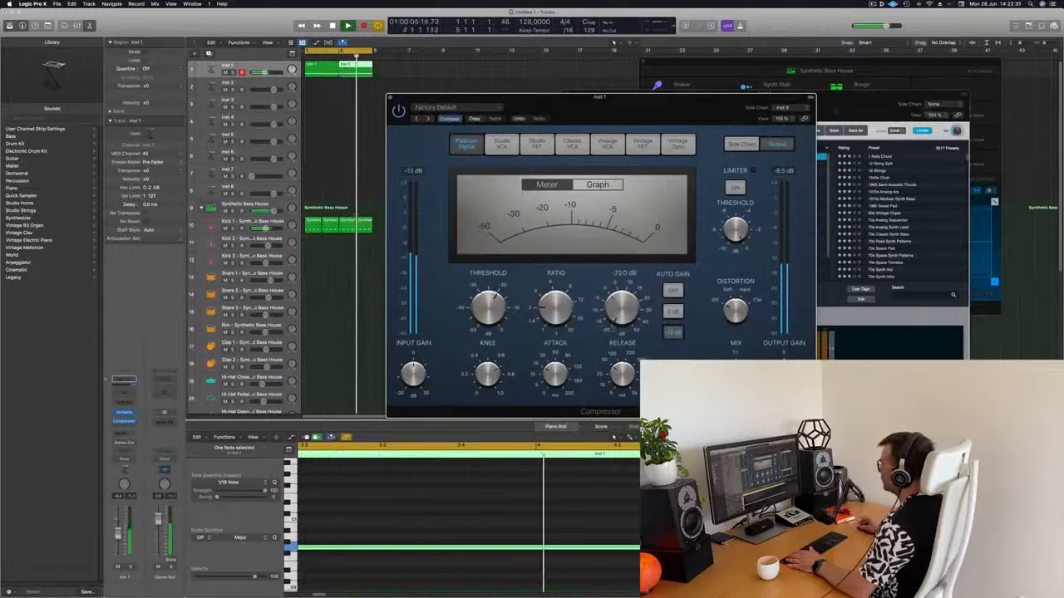
{"action": "left_click_drag", "start_coordinate": [622, 306], "coordinate": [622, 314]}
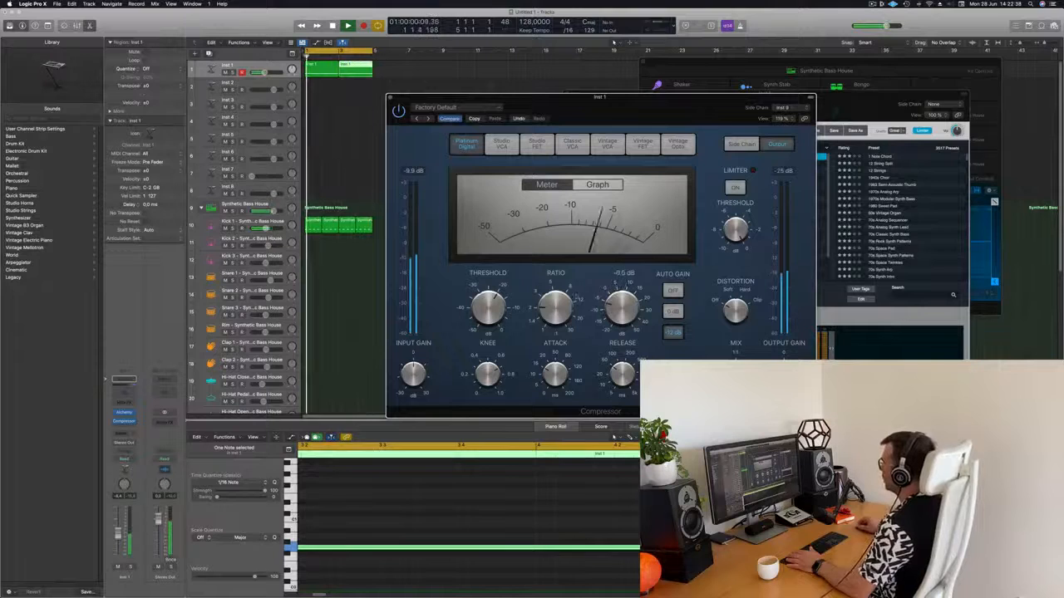
{"action": "left_click_drag", "start_coordinate": [548, 284], "coordinate": [550, 282]}
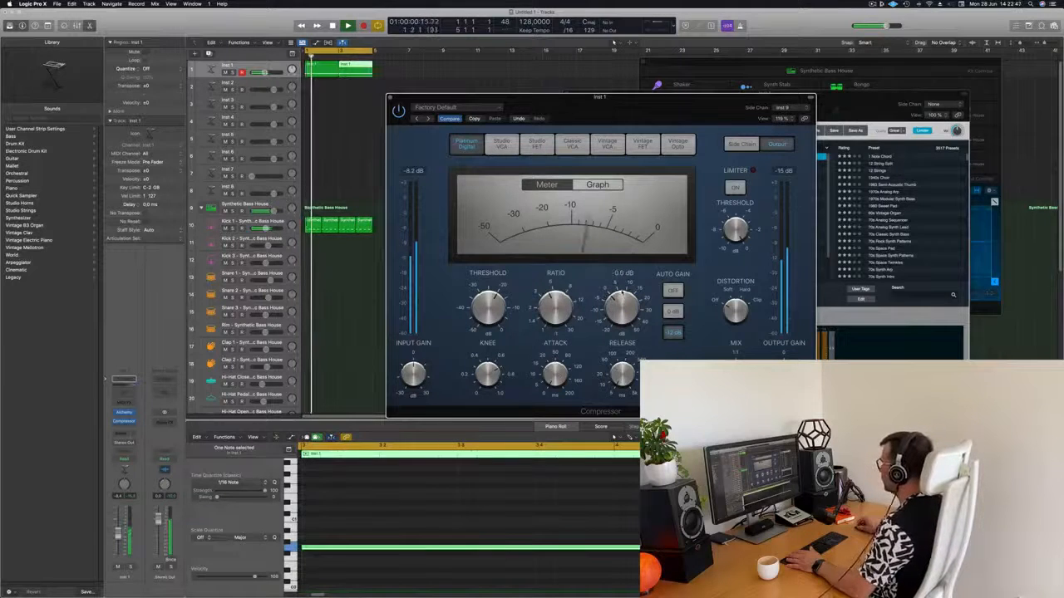
Add a Channel EQ to Inst 1 with a low cut at 87.5 Hz and a 24 dB/Oct slope.
{"action": "left_click_drag", "start_coordinate": [619, 95], "coordinate": [605, 83]}
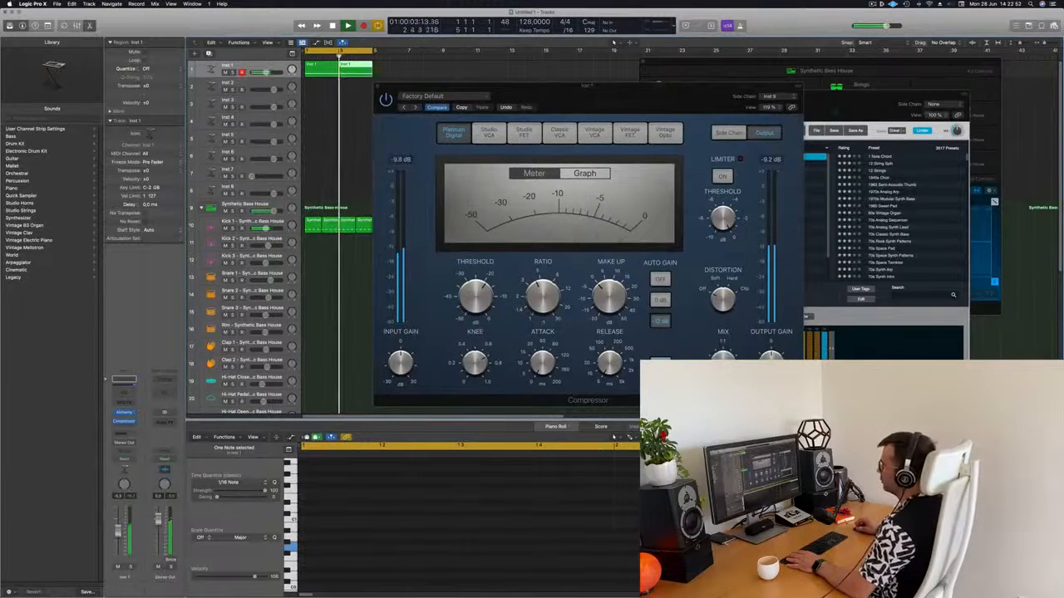
{"action": "left_click", "coordinate": [124, 392]}
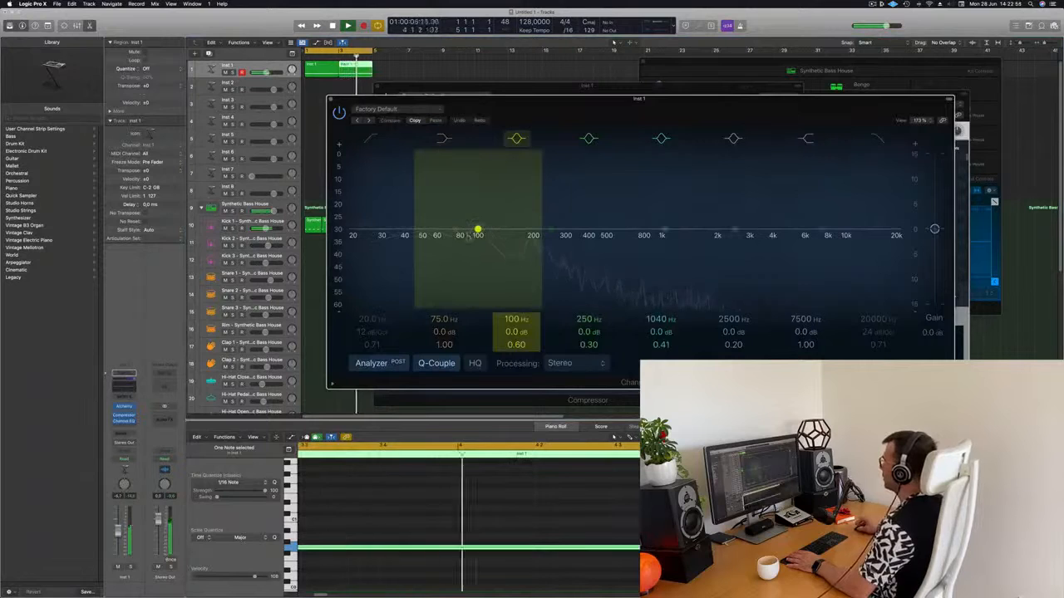
{"action": "left_click", "coordinate": [370, 139]}
{"action": "left_click_drag", "start_coordinate": [393, 192], "coordinate": [487, 192]}
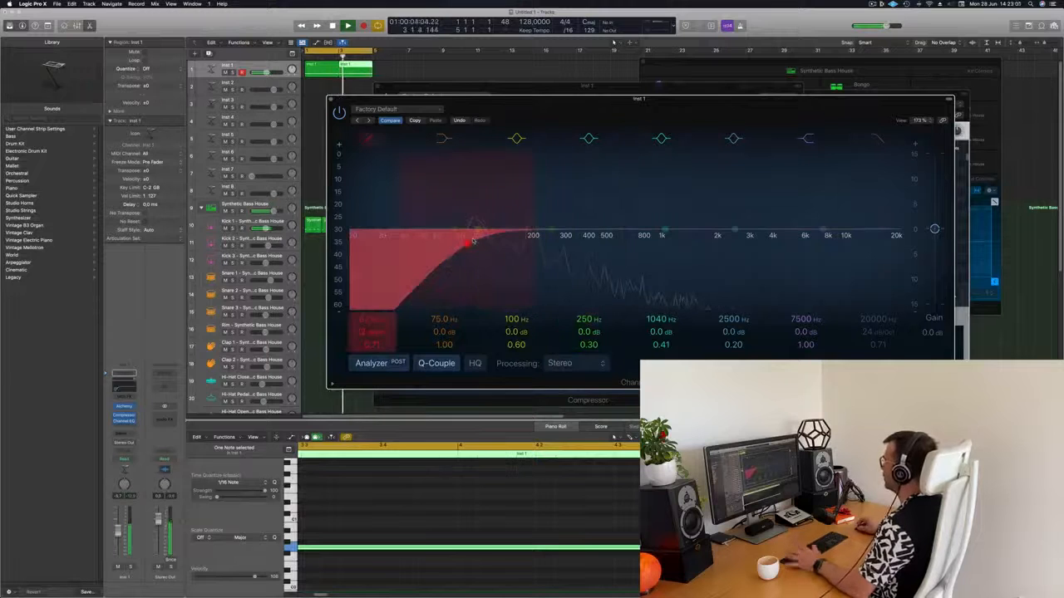
{"action": "left_click_drag", "start_coordinate": [372, 337], "coordinate": [372, 332]}
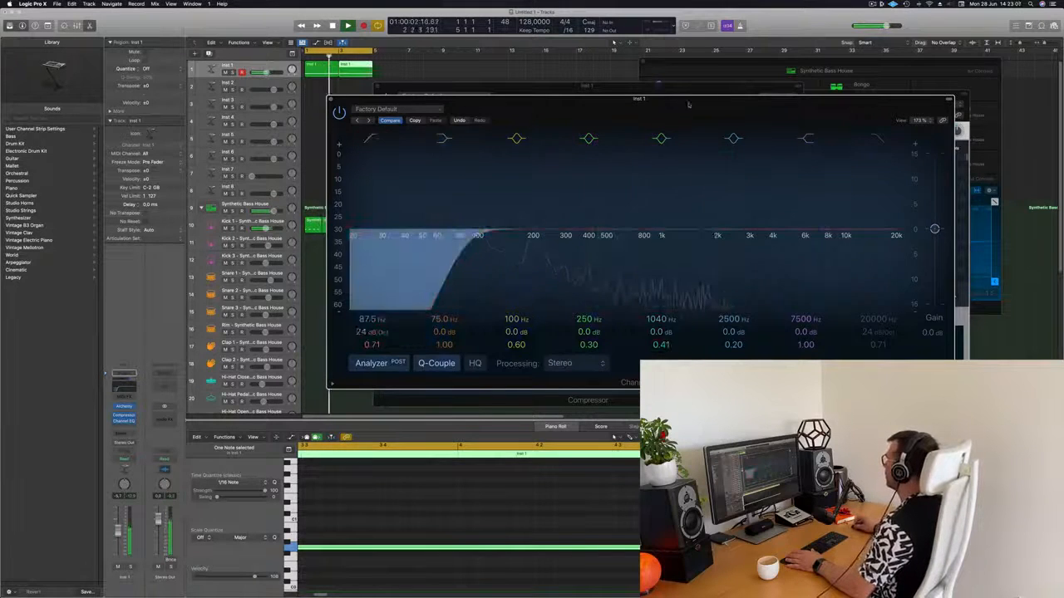
{"action": "left_click_drag", "start_coordinate": [688, 100], "coordinate": [642, 165]}
{"action": "left_click", "coordinate": [285, 165]}
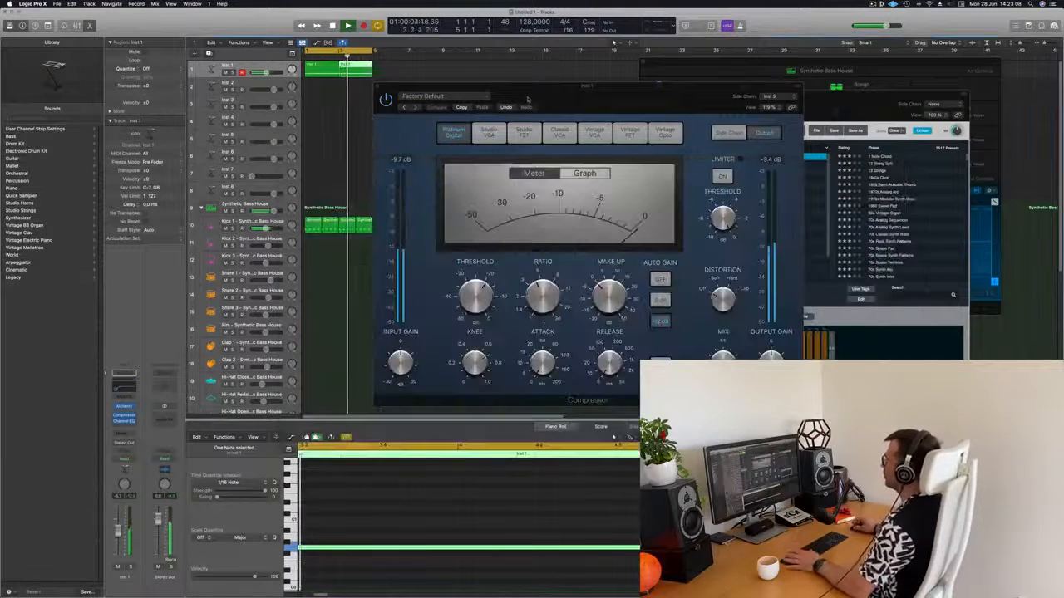
Repeat all Inst 1 and Kick 1 regions up to bar 17 and extend the cycle range to the same point.
{"action": "left_click_drag", "start_coordinate": [532, 86], "coordinate": [782, 132]}
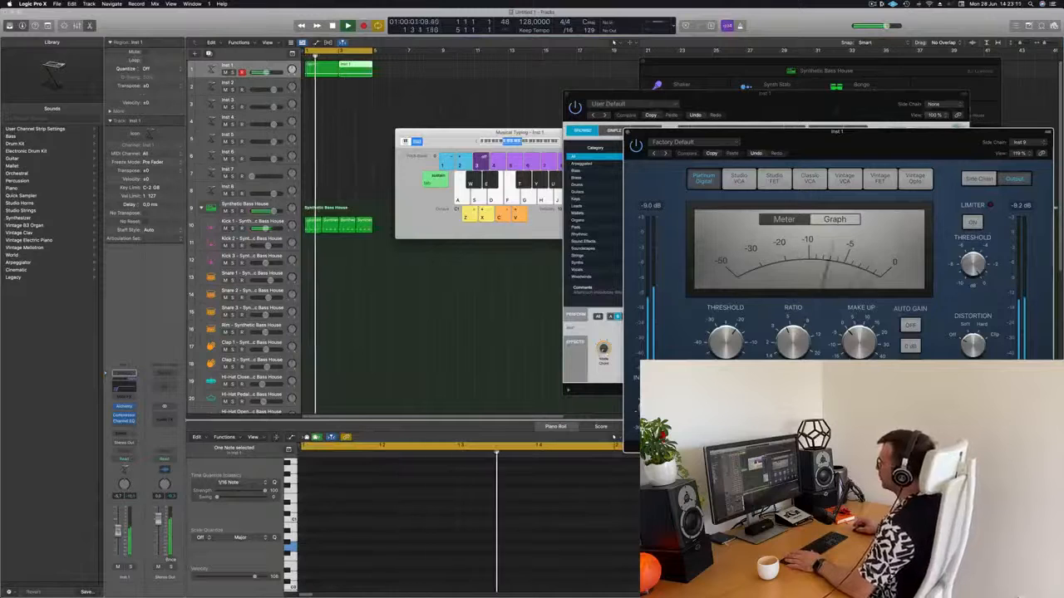
{"action": "left_click", "coordinate": [372, 390]}
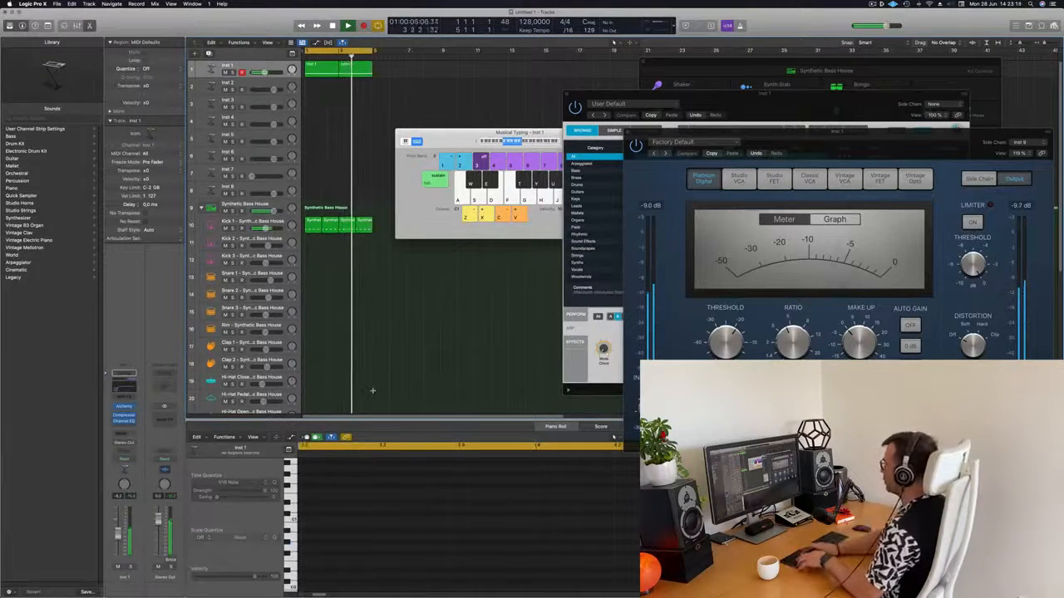
{"action": "key", "text": "super+r"}
{"action": "key", "text": "super+r"}
{"action": "key", "text": "super+r"}
{"action": "key", "text": "space"}
{"action": "key", "text": "space"}
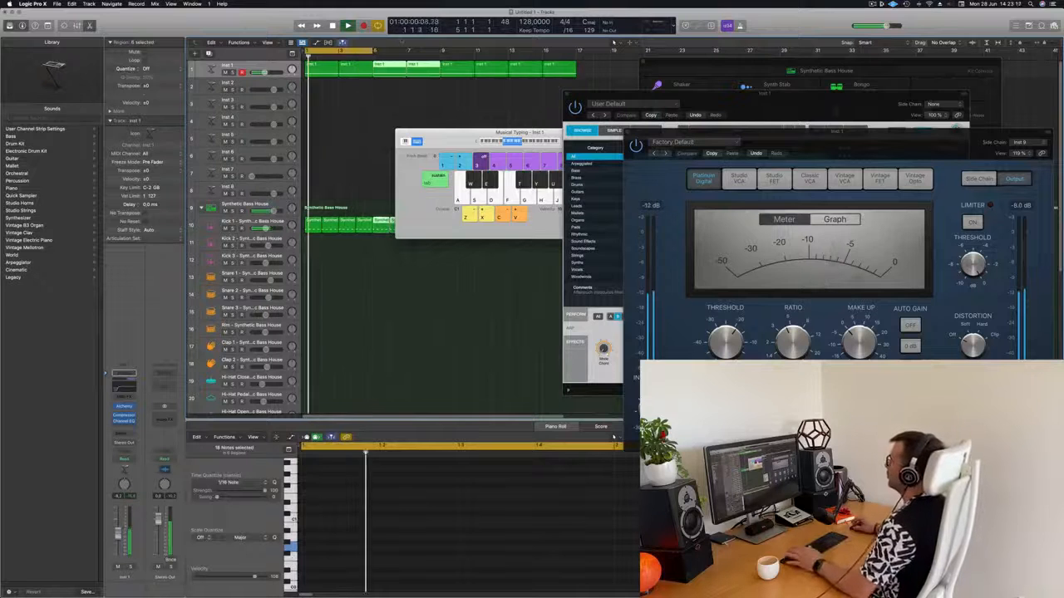
{"action": "left_click_drag", "start_coordinate": [372, 51], "coordinate": [574, 76]}
Copy the first Kick 1 region to the start of the closed hi-hat track.
{"action": "left_click_drag", "start_coordinate": [499, 132], "coordinate": [985, 177]}
{"action": "scroll", "coordinate": [390, 258], "scroll_direction": "down", "scroll_amount": 2}
{"action": "scroll", "coordinate": [390, 258], "scroll_direction": "down", "scroll_amount": 3}
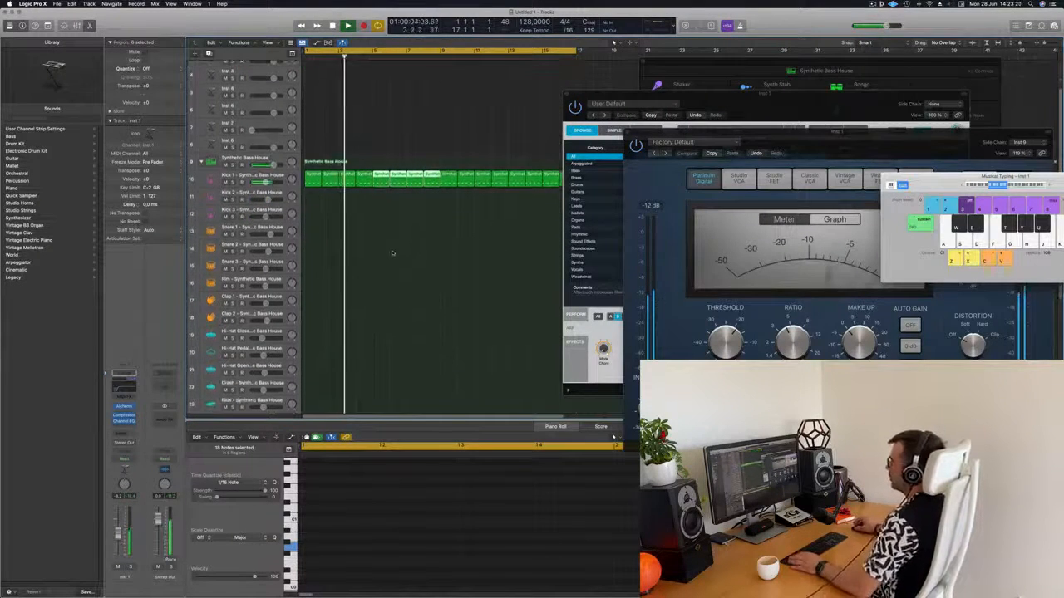
{"action": "left_click", "coordinate": [313, 157]}
{"action": "left_click_drag", "start_coordinate": [312, 156], "coordinate": [314, 312]}
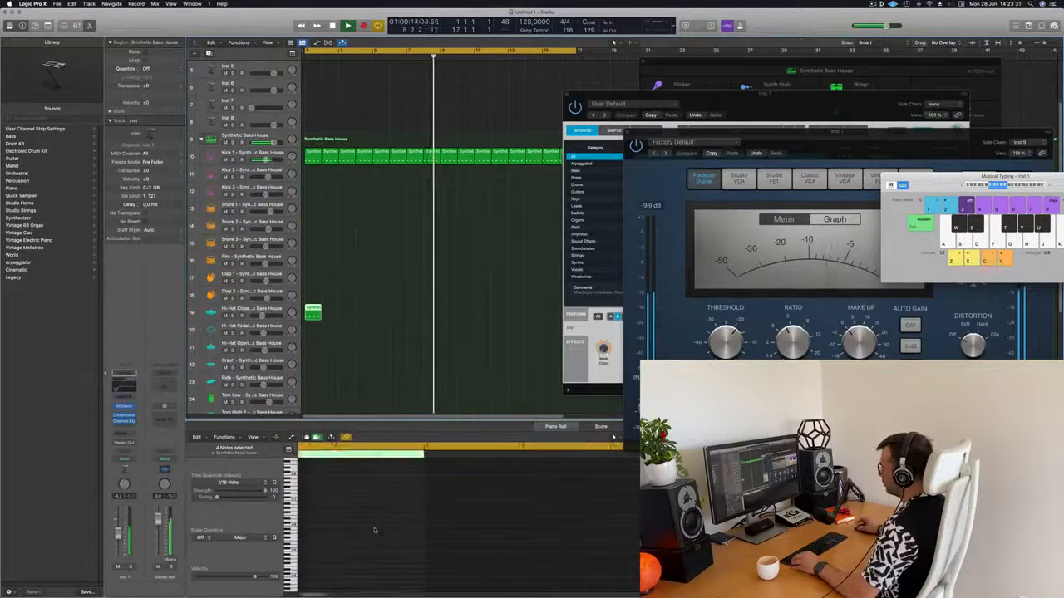
Shift the four notes of the closed hi-hat region onto the offbeats and transpose them up one octave.
{"action": "left_click_drag", "start_coordinate": [473, 517], "coordinate": [483, 549]}
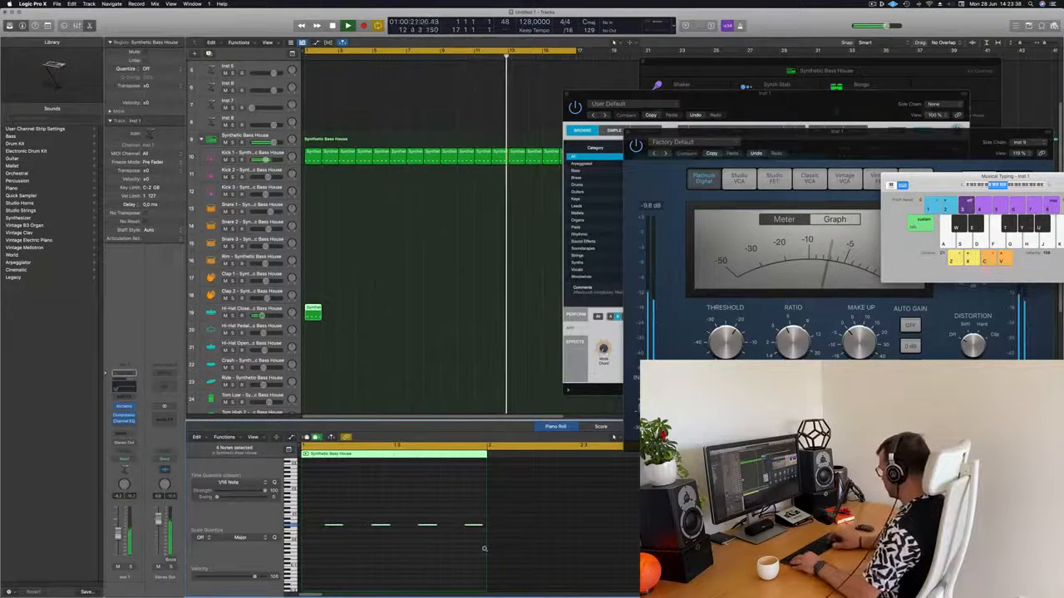
{"action": "key", "text": "alt+shift+Up"}
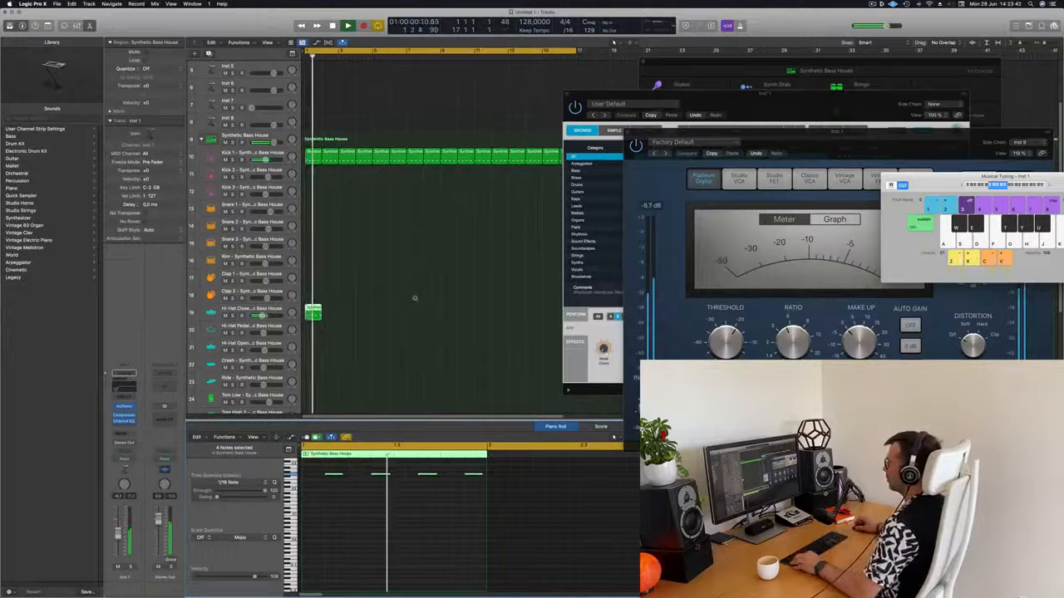
Repeat the closed hi-hat region until it fills the track up to bar 17 and restart playback.
{"action": "scroll", "coordinate": [415, 298], "scroll_direction": "down", "scroll_amount": 5}
{"action": "left_click", "coordinate": [308, 315]}
{"action": "key", "text": "super+r"}
{"action": "key", "text": "super+r"}
{"action": "key", "text": "super+r"}
{"action": "key", "text": "super+r"}
{"action": "key", "text": "super+r"}
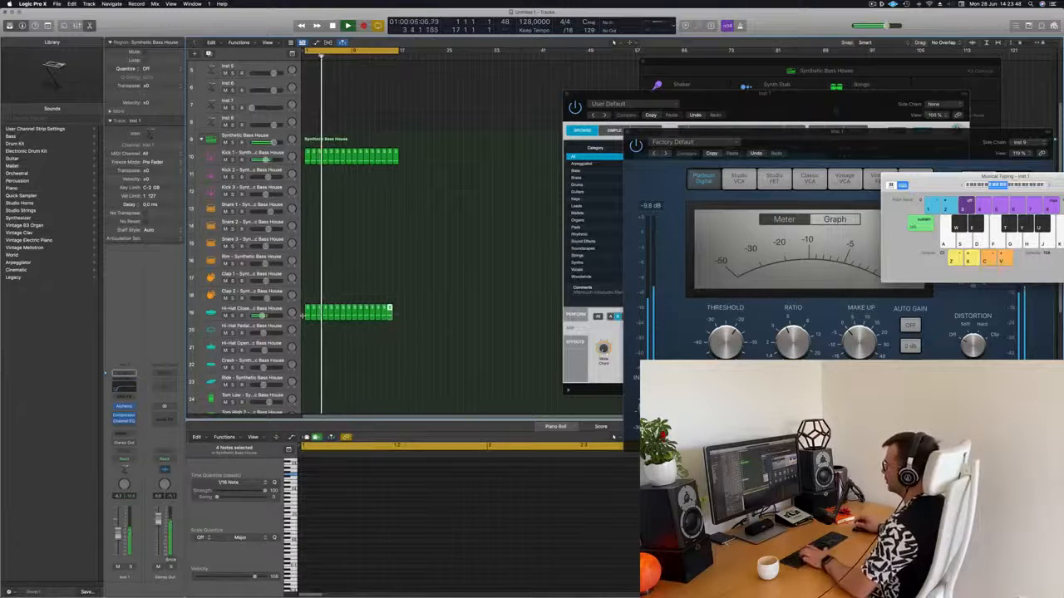
{"action": "key", "text": "super+r"}
{"action": "key", "text": "space"}
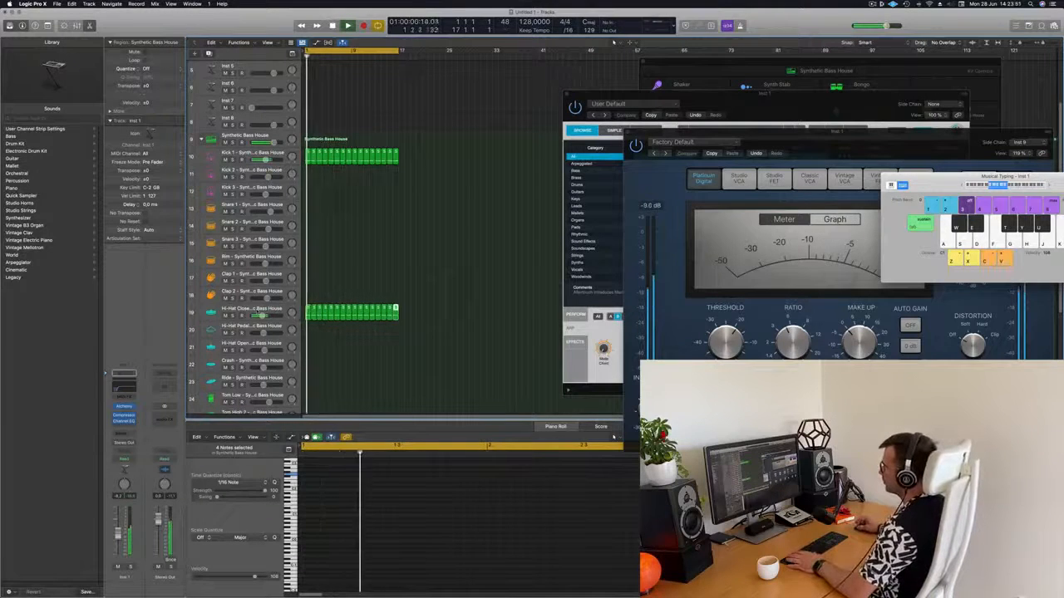
Select the closed hi-hat track and lower its volume.
{"action": "left_click", "coordinate": [241, 309]}
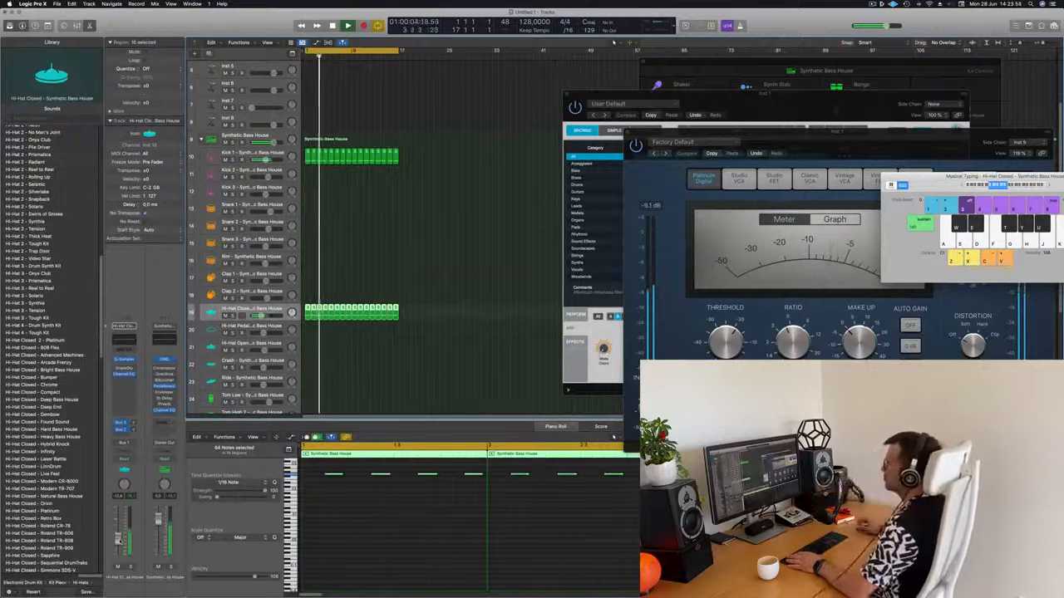
{"action": "scroll", "coordinate": [373, 236], "scroll_direction": "up", "scroll_amount": 5}
{"action": "scroll", "coordinate": [429, 221], "scroll_direction": "down", "scroll_amount": 3}
{"action": "left_click", "coordinate": [403, 148]}
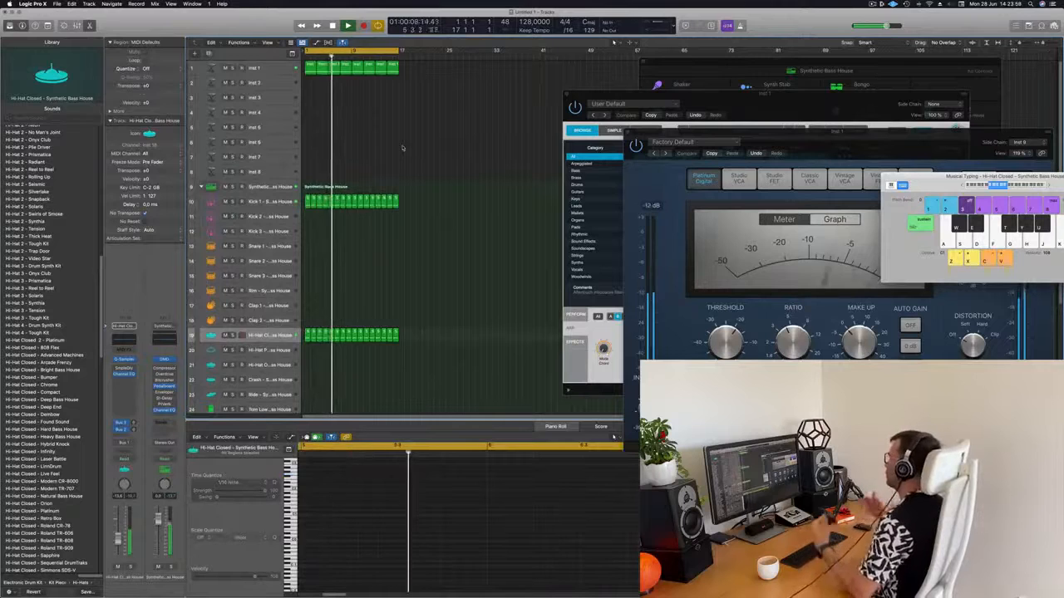
Open the Alchemy instrument on Inst 2 and filter its presets to the Bass category.
{"action": "left_click", "coordinate": [284, 85]}
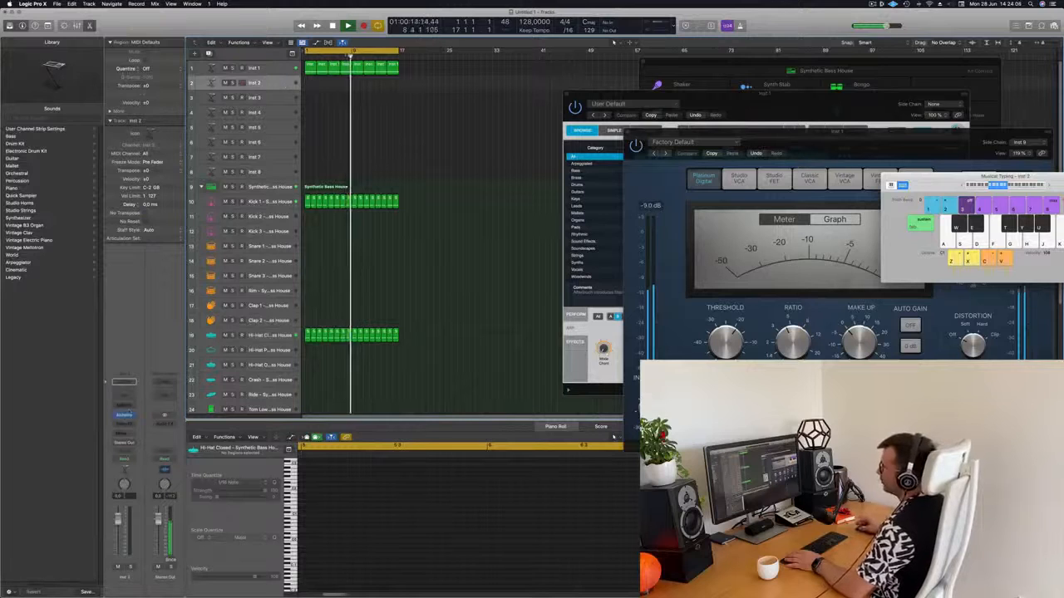
{"action": "left_click", "coordinate": [127, 415]}
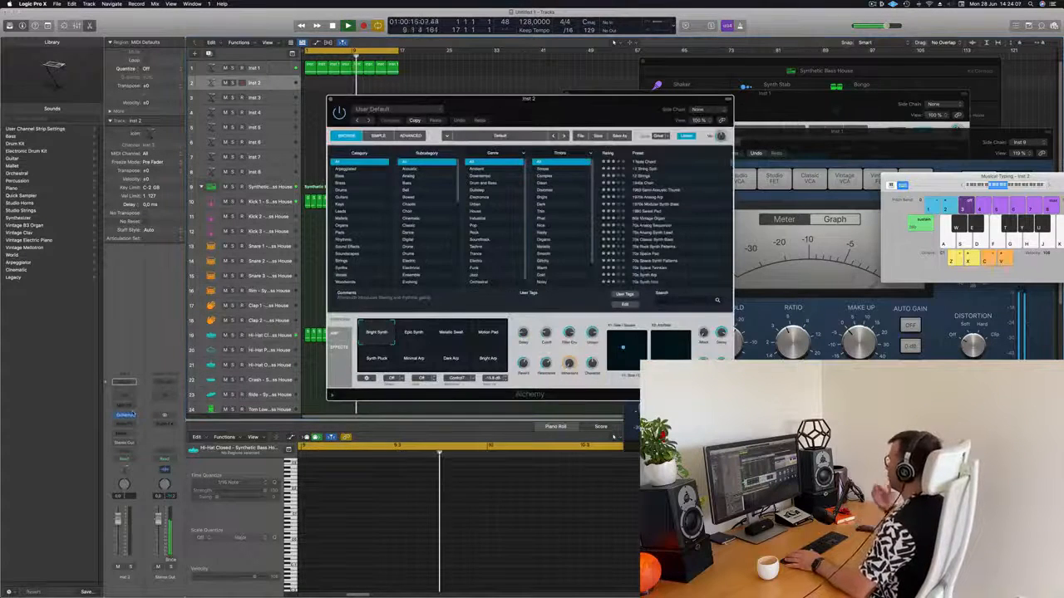
{"action": "left_click_drag", "start_coordinate": [595, 99], "coordinate": [631, 75]}
{"action": "left_click", "coordinate": [389, 154]}
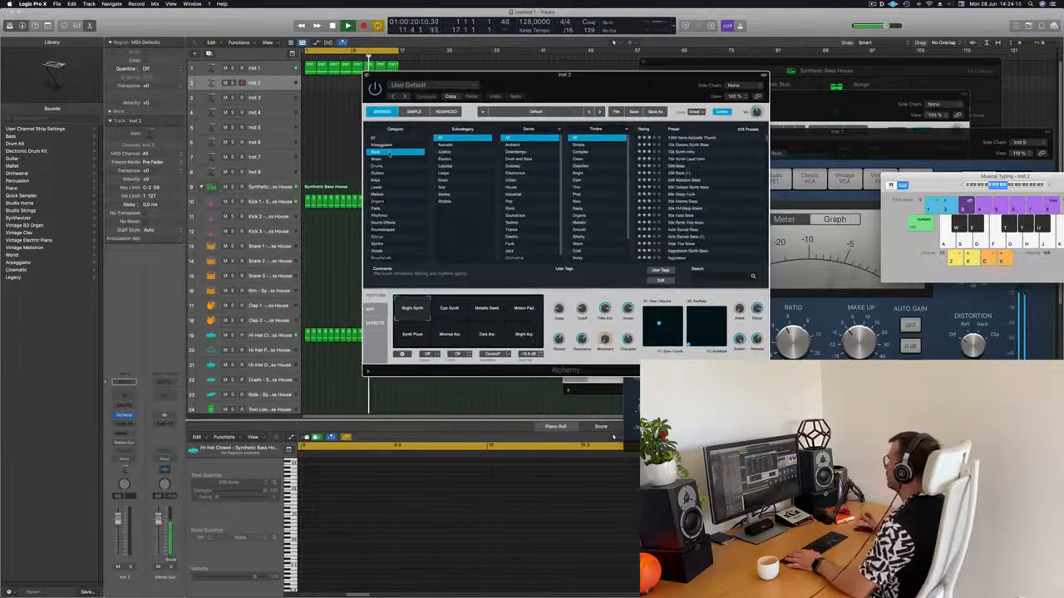
{"action": "left_click_drag", "start_coordinate": [622, 81], "coordinate": [573, 157]}
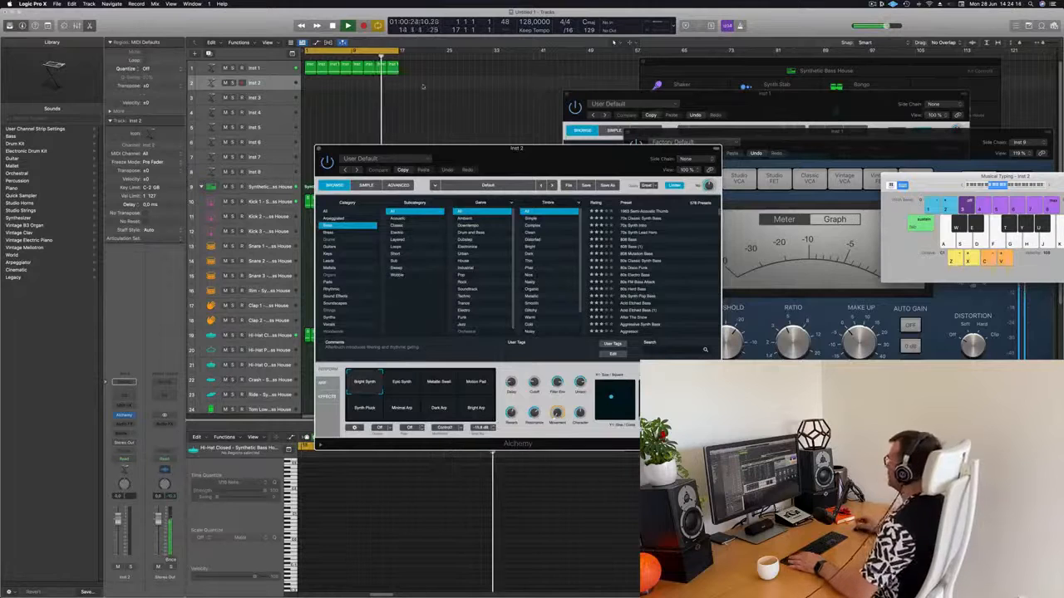
Copy the first Inst 1 region to the start of Inst 2 and shorten its note to about an eighth note.
{"action": "left_click", "coordinate": [310, 68]}
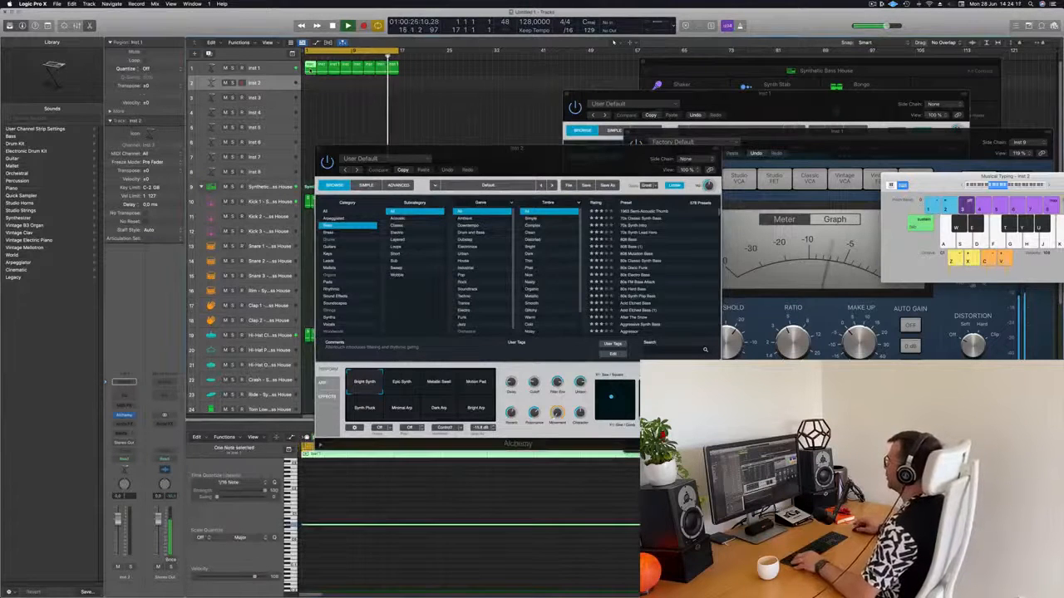
{"action": "left_click_drag", "start_coordinate": [310, 68], "coordinate": [310, 82]}
{"action": "left_click", "coordinate": [440, 534]}
{"action": "left_click_drag", "start_coordinate": [700, 525], "coordinate": [325, 541]}
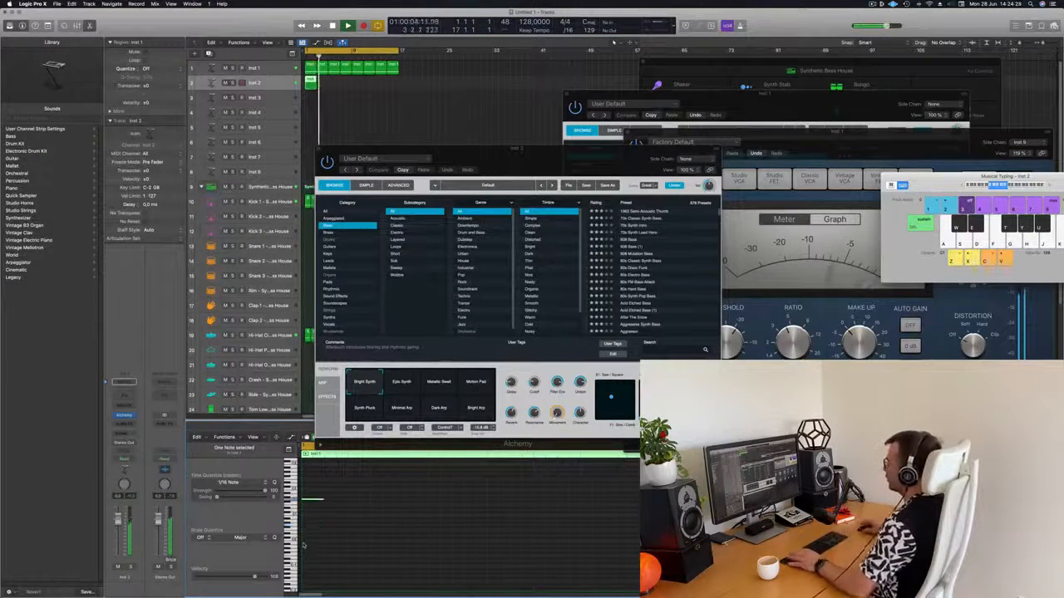
Load the 1963 Semi-Acoustic Thumb bass preset in the Alchemy instrument on Inst 2.
{"action": "left_click_drag", "start_coordinate": [496, 149], "coordinate": [545, 126]}
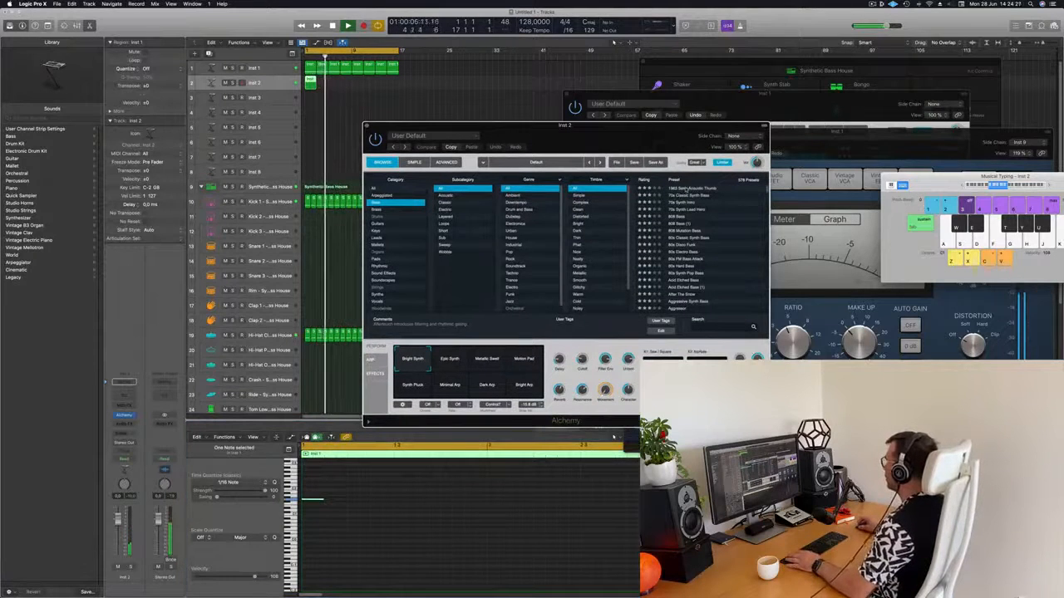
{"action": "left_click_drag", "start_coordinate": [620, 138], "coordinate": [630, 133]}
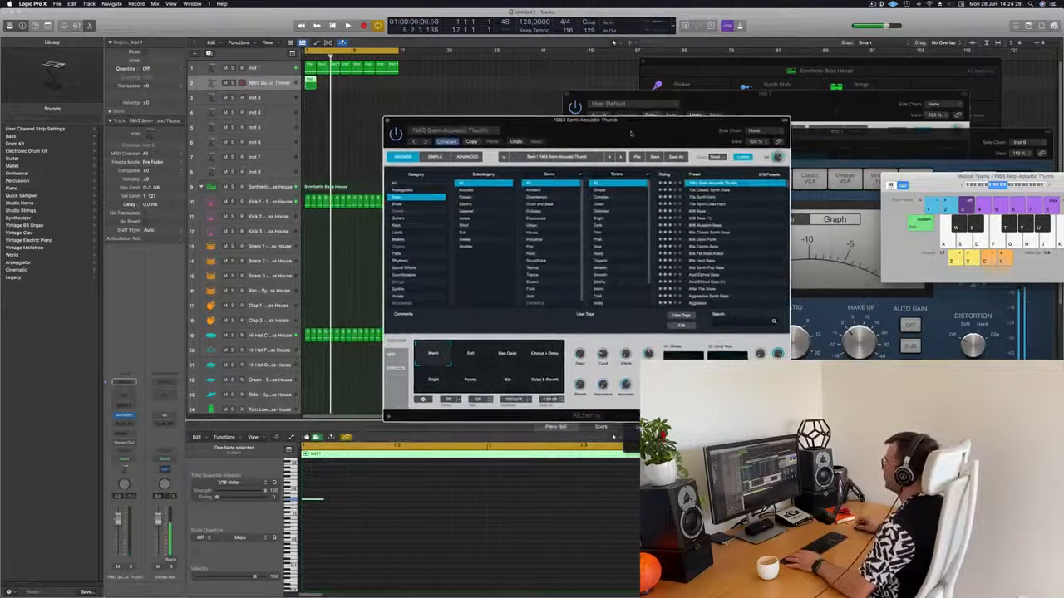
Copy the short bass note in the Inst 2 region into a syncopated rhythm across bar 1, ending on bar 2's first beat.
{"action": "left_click", "coordinate": [305, 512]}
{"action": "key", "text": "space"}
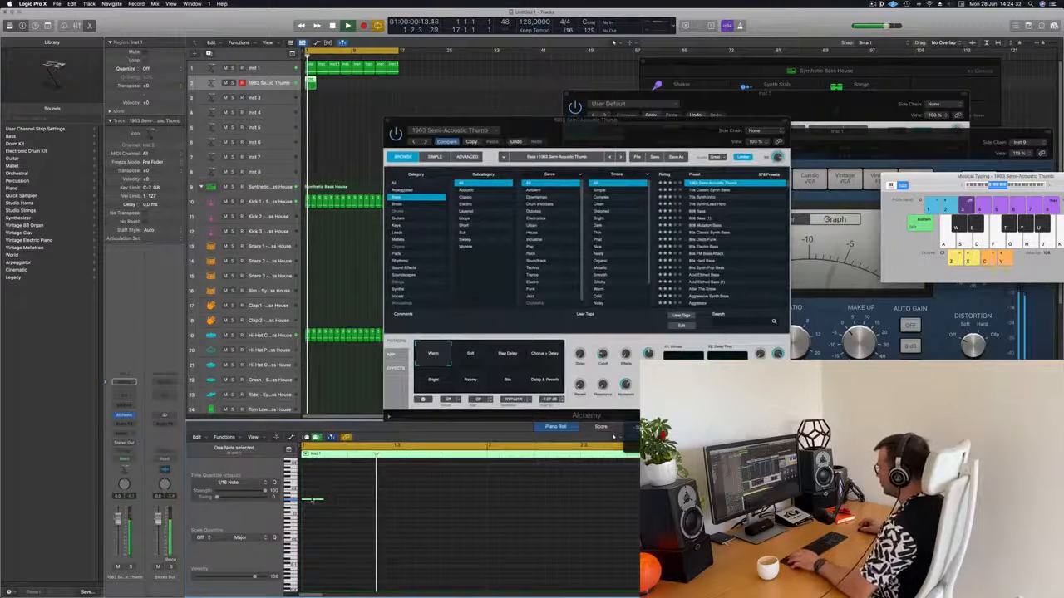
{"action": "left_click_drag", "start_coordinate": [314, 502], "coordinate": [363, 501]}
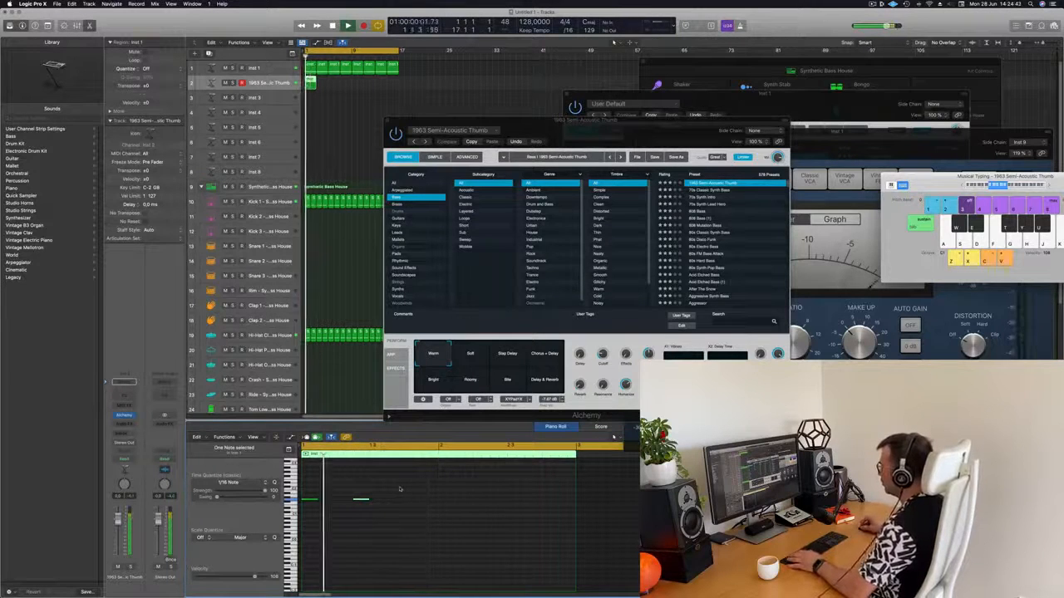
{"action": "left_click_drag", "start_coordinate": [420, 495], "coordinate": [397, 504]}
{"action": "key", "text": "space"}
{"action": "key", "text": "space"}
{"action": "key", "text": "space"}
{"action": "scroll", "coordinate": [381, 507], "scroll_direction": "down", "scroll_amount": 2}
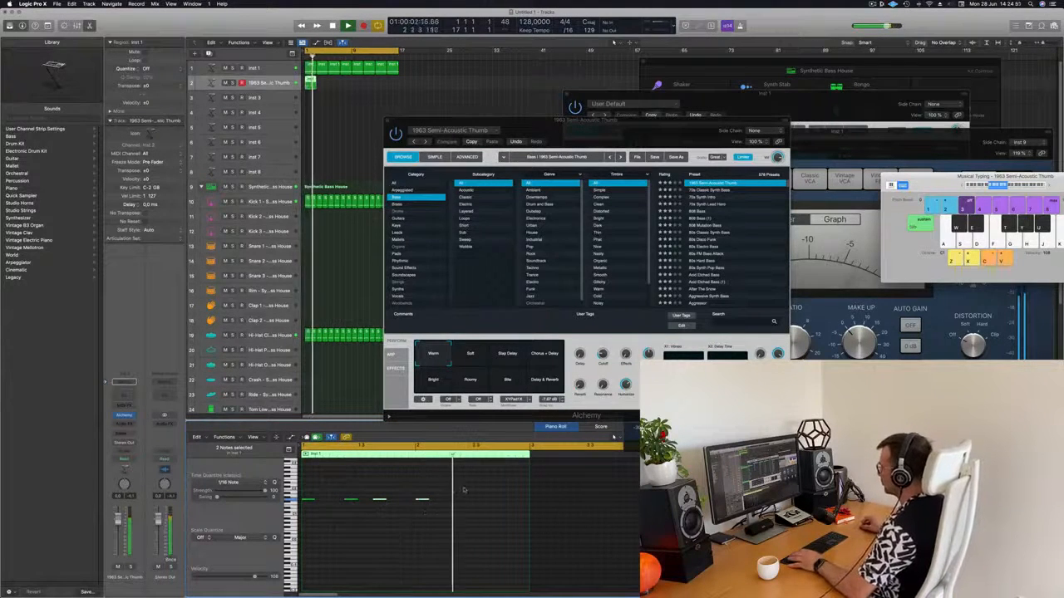
Complete bar 2 of the bass region with the same three-note rhythm as bar 1 and play it back.
{"action": "key", "text": "space"}
{"action": "key", "text": "space"}
{"action": "left_click_drag", "start_coordinate": [453, 481], "coordinate": [421, 503]}
{"action": "key", "text": "space"}
{"action": "key", "text": "space"}
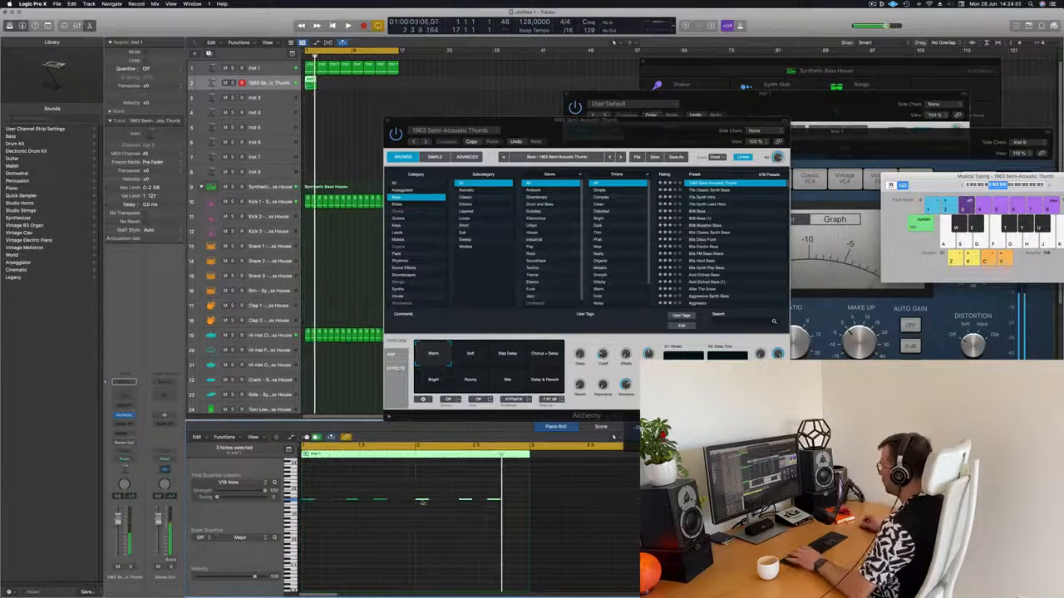
Repeat the two-bar bass region until it fills the loop to bar 17 and load Alchemy's 70s Classic Synth Bass preset.
{"action": "left_click_drag", "start_coordinate": [607, 126], "coordinate": [727, 110]}
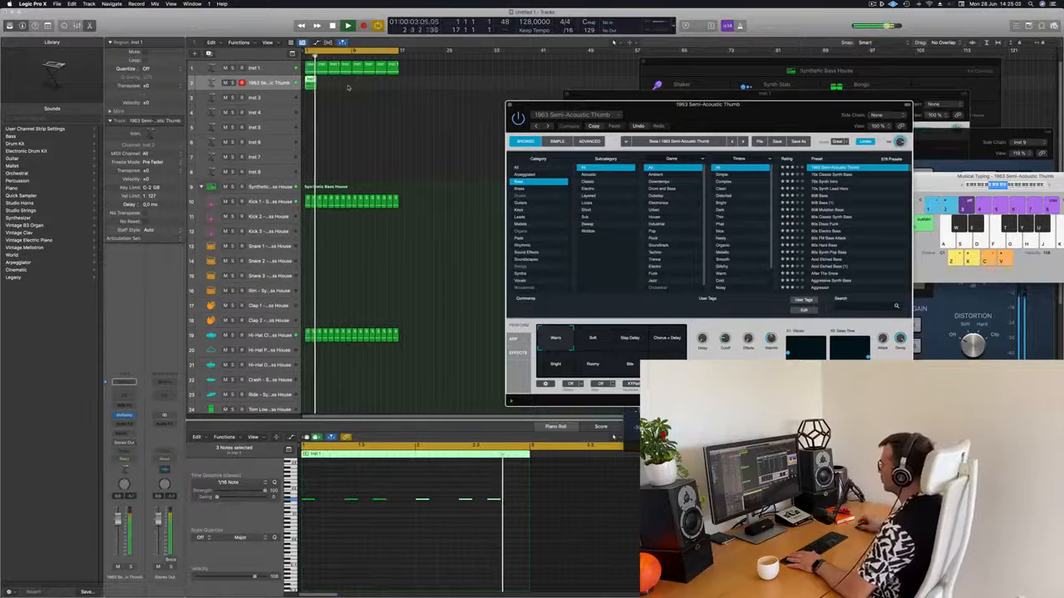
{"action": "left_click", "coordinate": [312, 87]}
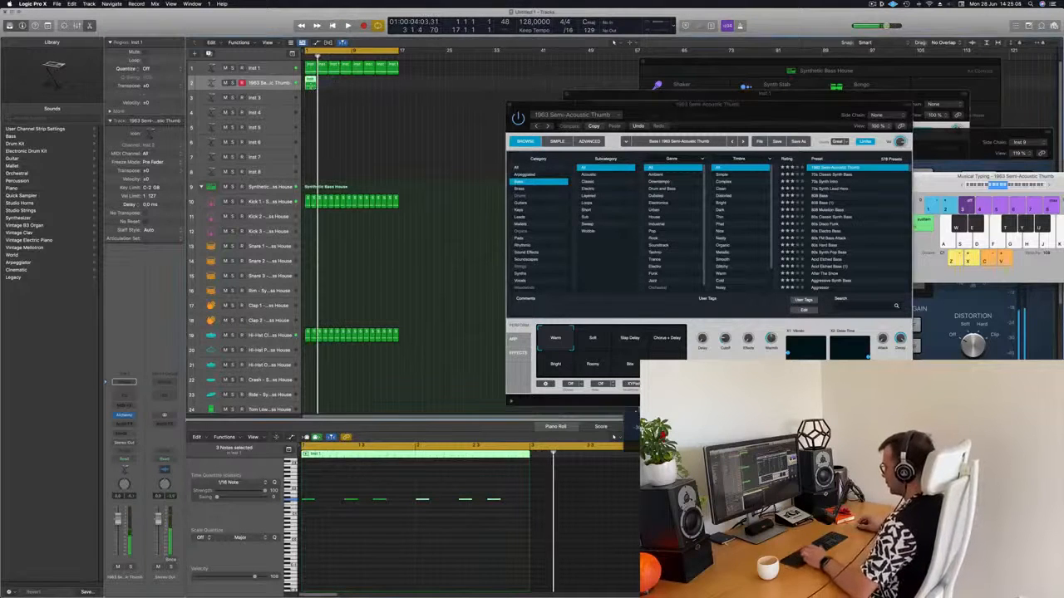
{"action": "key", "text": "super+r"}
{"action": "key", "text": "super+r"}
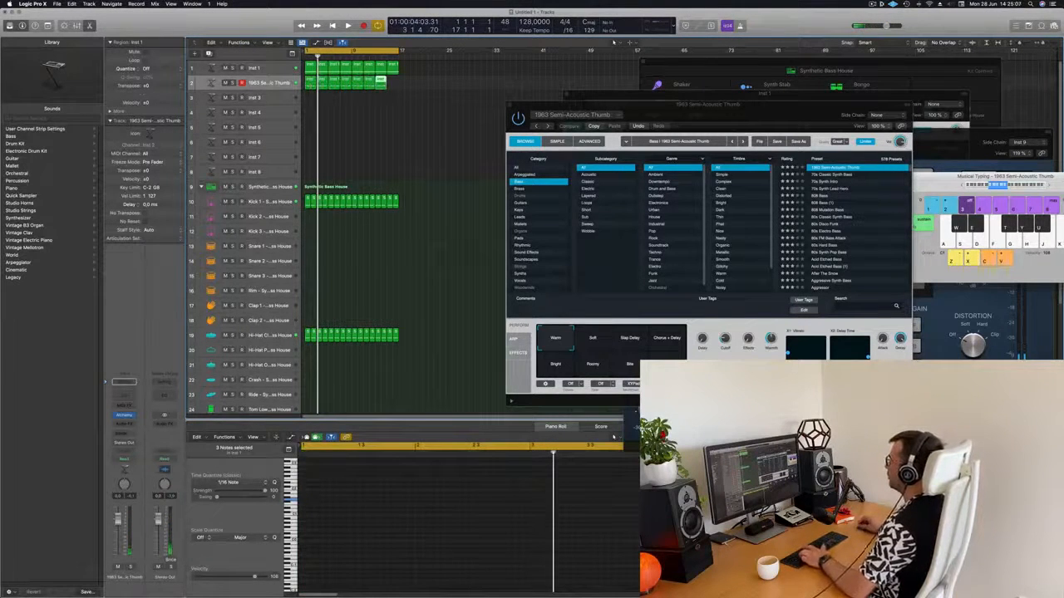
{"action": "left_click_drag", "start_coordinate": [737, 123], "coordinate": [602, 127]}
{"action": "left_click", "coordinate": [687, 179]}
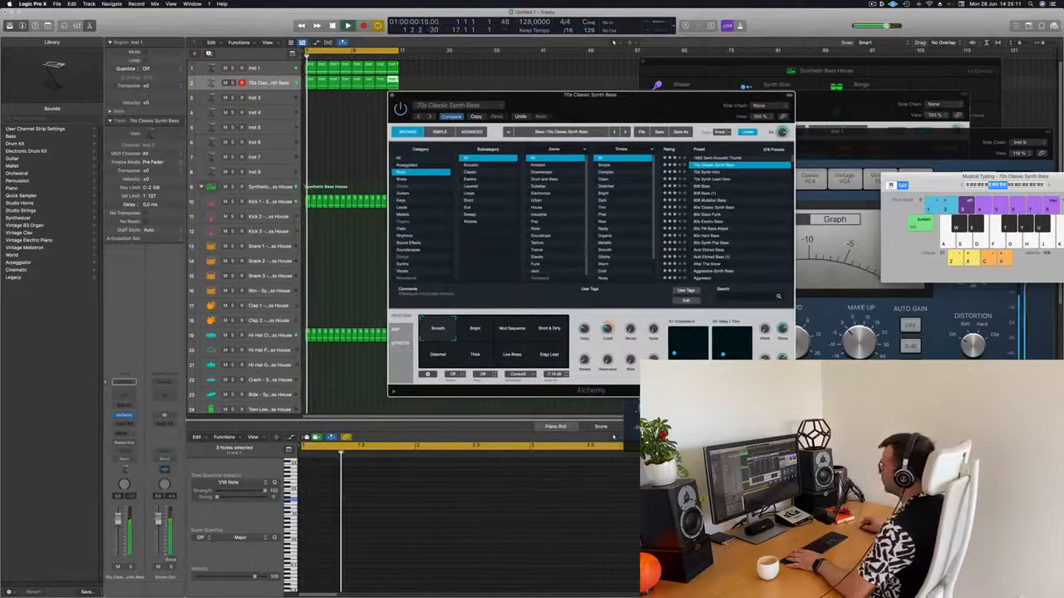
Duplicate the Inst 1 track with its settings and move all bass regions from the 70s Classic Synth Bass track onto the duplicate.
{"action": "left_click", "coordinate": [254, 69]}
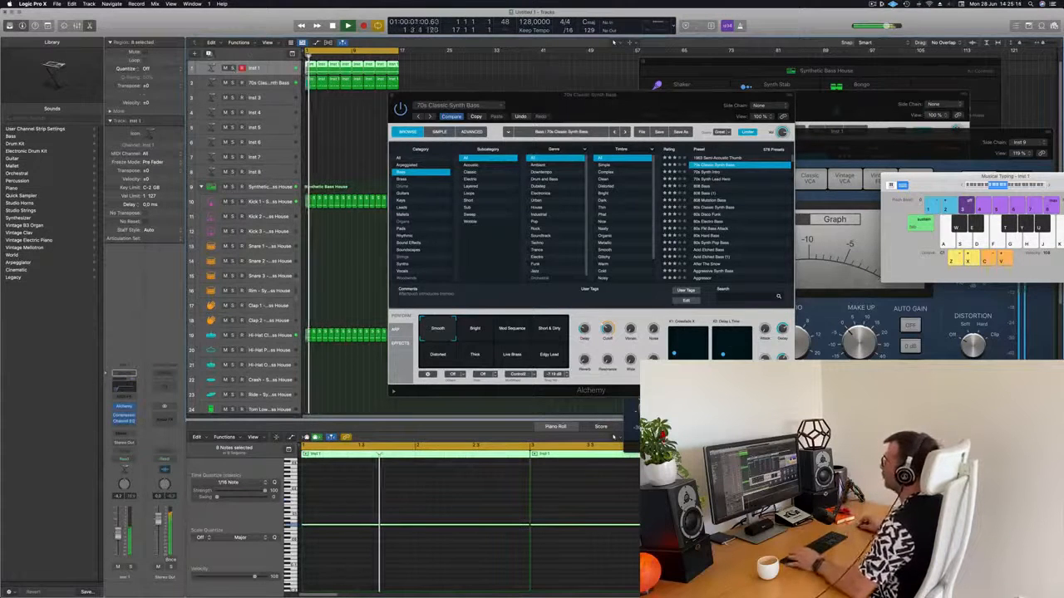
{"action": "key", "text": "super+d"}
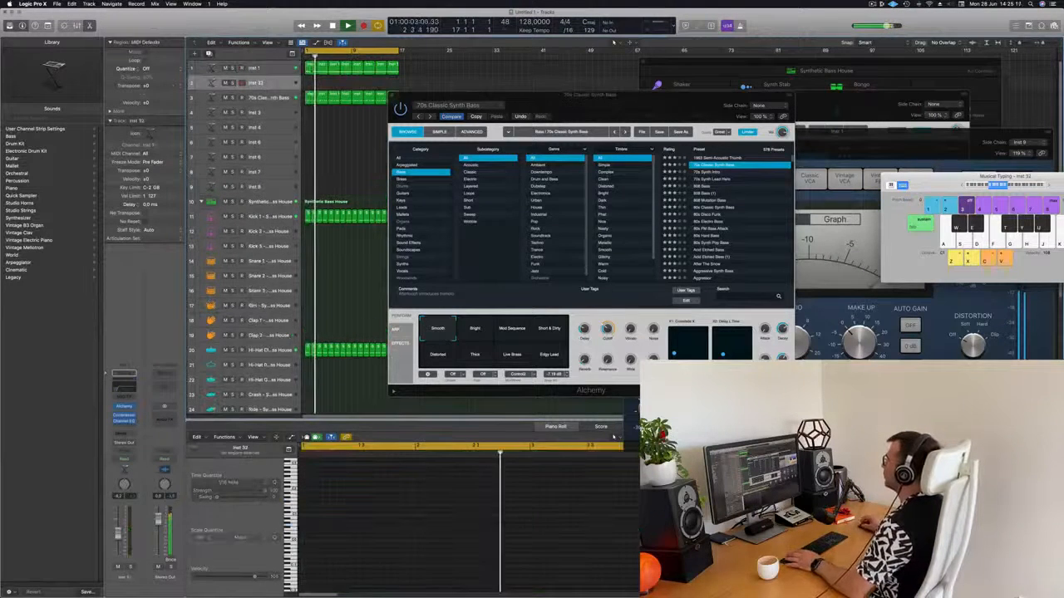
{"action": "left_click_drag", "start_coordinate": [572, 109], "coordinate": [712, 119]}
{"action": "left_click_drag", "start_coordinate": [407, 103], "coordinate": [315, 84]}
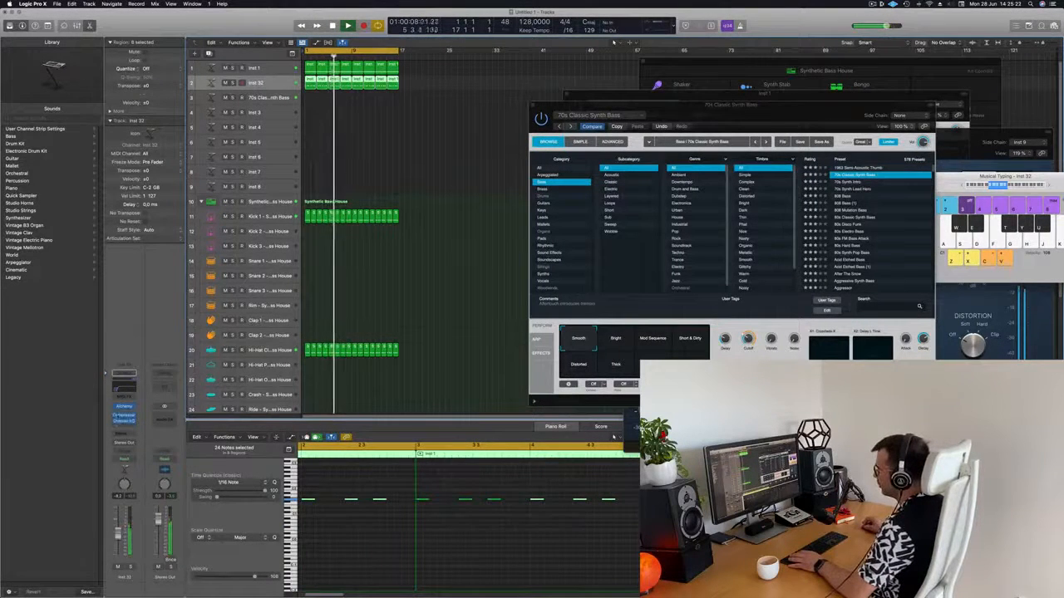
Open the Channel EQ on the duplicated Inst 32 track and bypass it.
{"action": "left_click", "coordinate": [118, 392]}
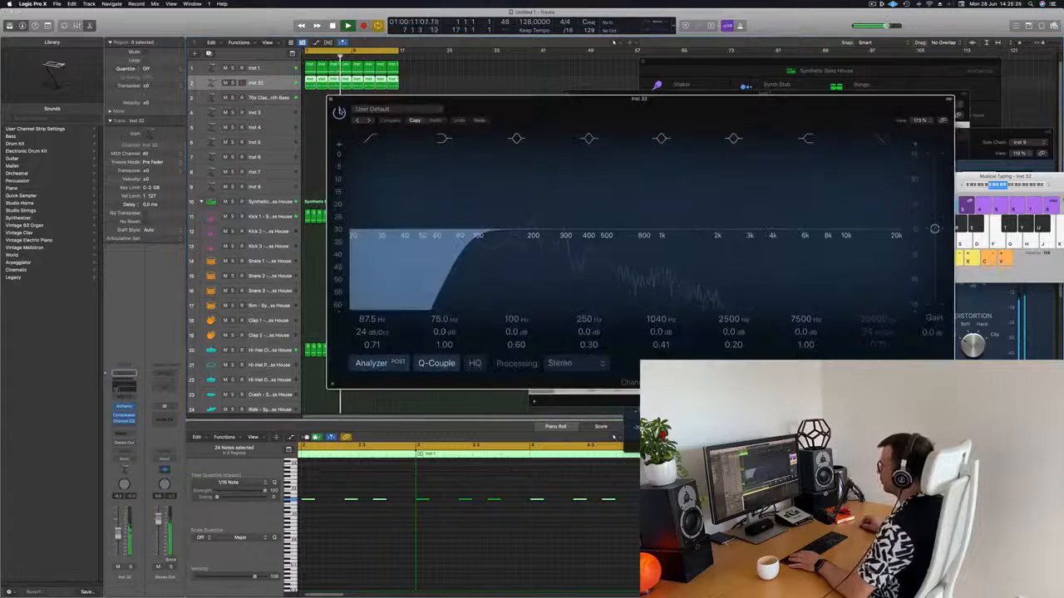
{"action": "left_click_drag", "start_coordinate": [470, 99], "coordinate": [810, 105]}
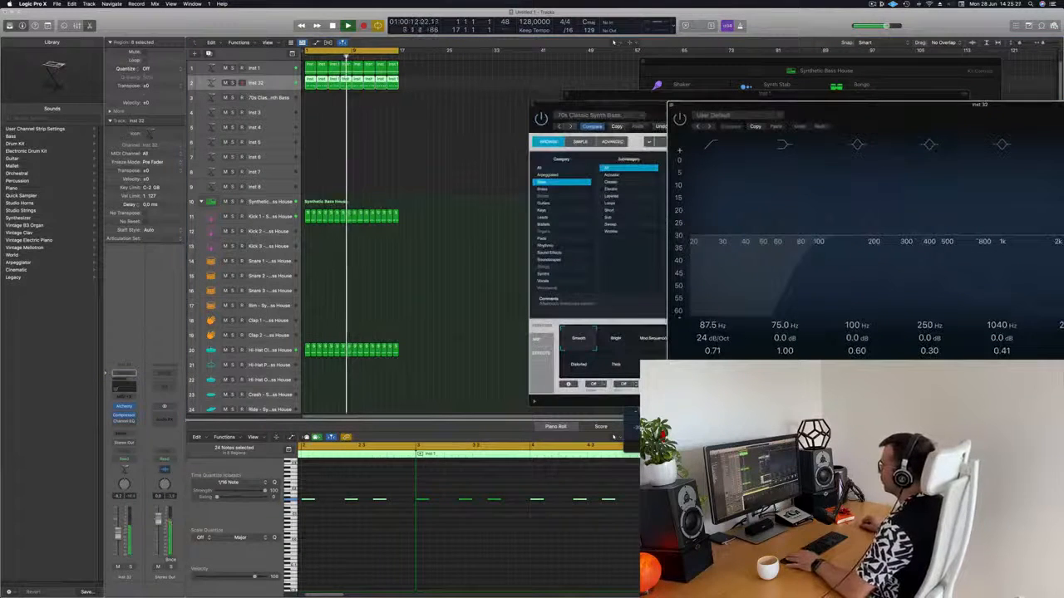
Filter the Alchemy presets on Inst 32 to Bass, audition several synth basses and load the Restrained Bass preset.
{"action": "left_click", "coordinate": [123, 407]}
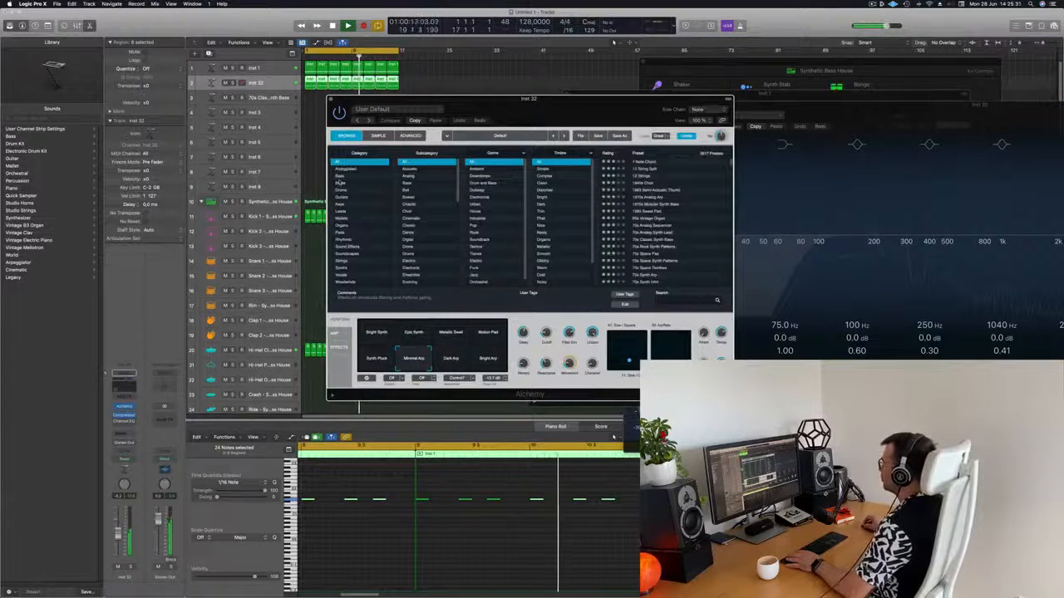
{"action": "left_click", "coordinate": [340, 176]}
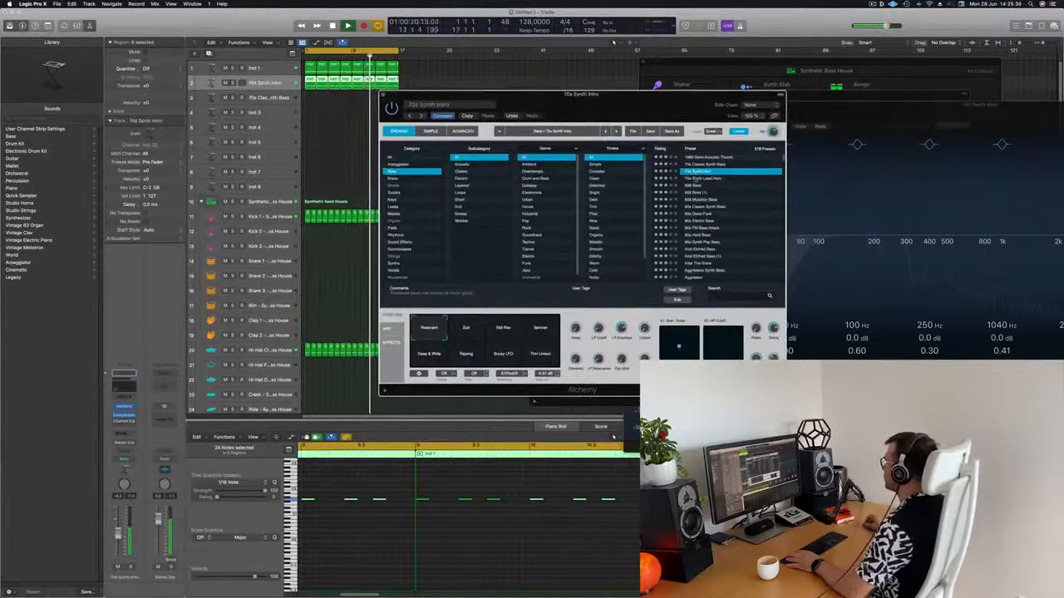
{"action": "left_click", "coordinate": [698, 192]}
{"action": "left_click", "coordinate": [704, 206]}
{"action": "scroll", "coordinate": [705, 232], "scroll_direction": "down", "scroll_amount": 3}
{"action": "scroll", "coordinate": [706, 237], "scroll_direction": "down", "scroll_amount": 5}
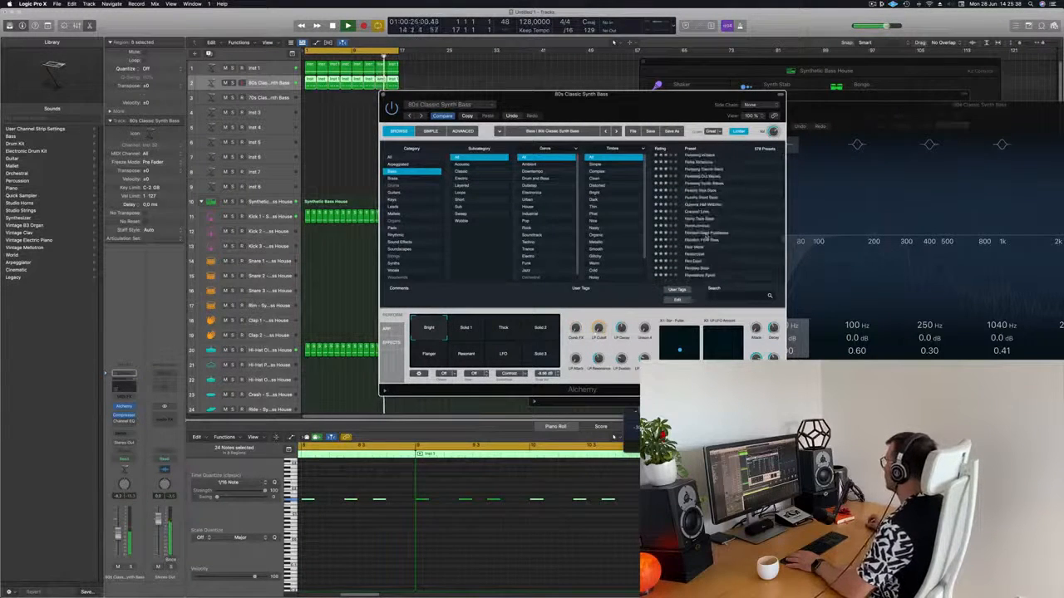
{"action": "left_click", "coordinate": [698, 226]}
{"action": "left_click_drag", "start_coordinate": [681, 93], "coordinate": [729, 61]}
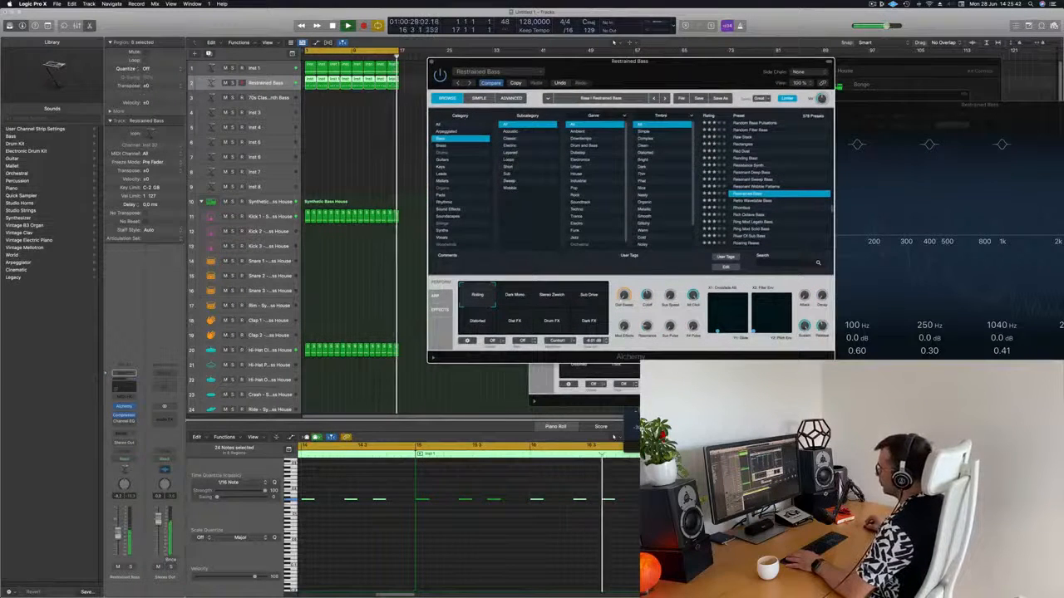
Listen to the Restrained Bass track in solo, turn solo off and restart playback from the beginning.
{"action": "left_click", "coordinate": [131, 568]}
{"action": "left_click", "coordinate": [132, 567]}
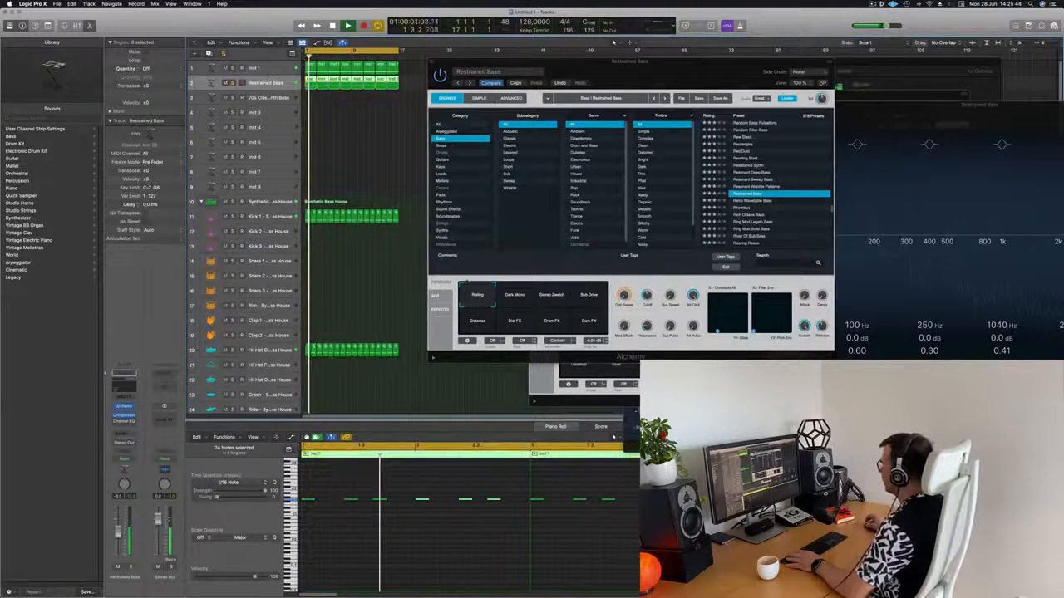
{"action": "key", "text": "Return"}
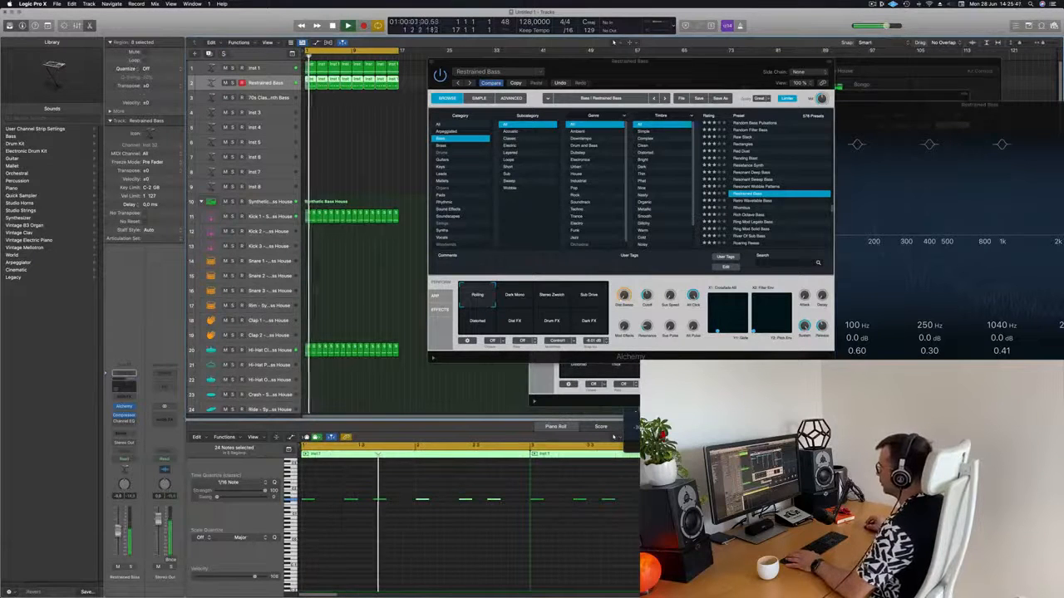
Switch the Restrained Bass sound to its Dark Mono performance variation in Alchemy.
{"action": "left_click", "coordinate": [516, 296]}
{"action": "left_click_drag", "start_coordinate": [655, 69], "coordinate": [615, 81]}
{"action": "left_click", "coordinate": [614, 44]}
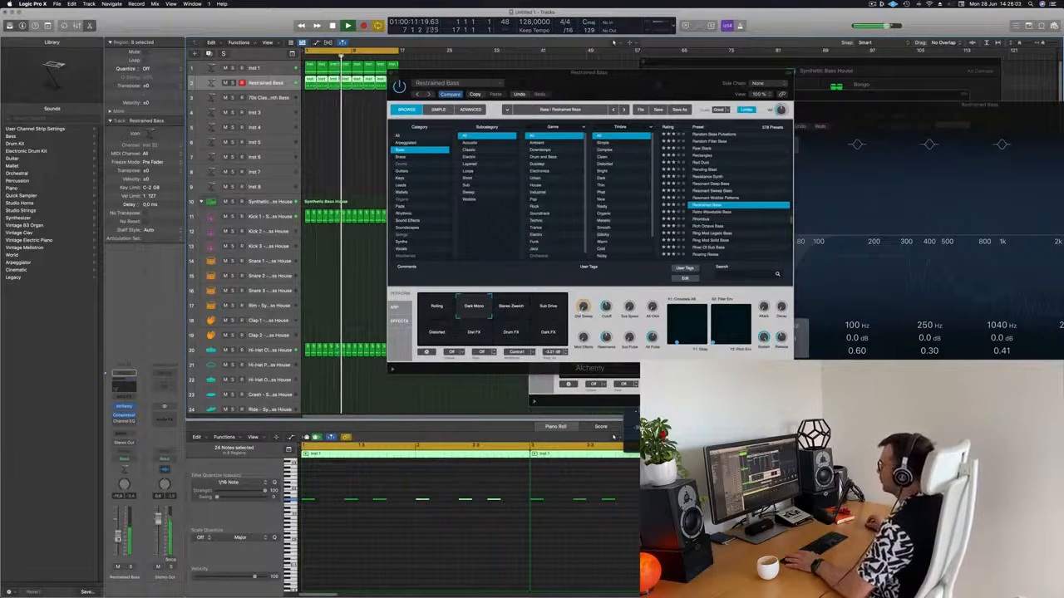
{"action": "left_click_drag", "start_coordinate": [533, 81], "coordinate": [514, 98]}
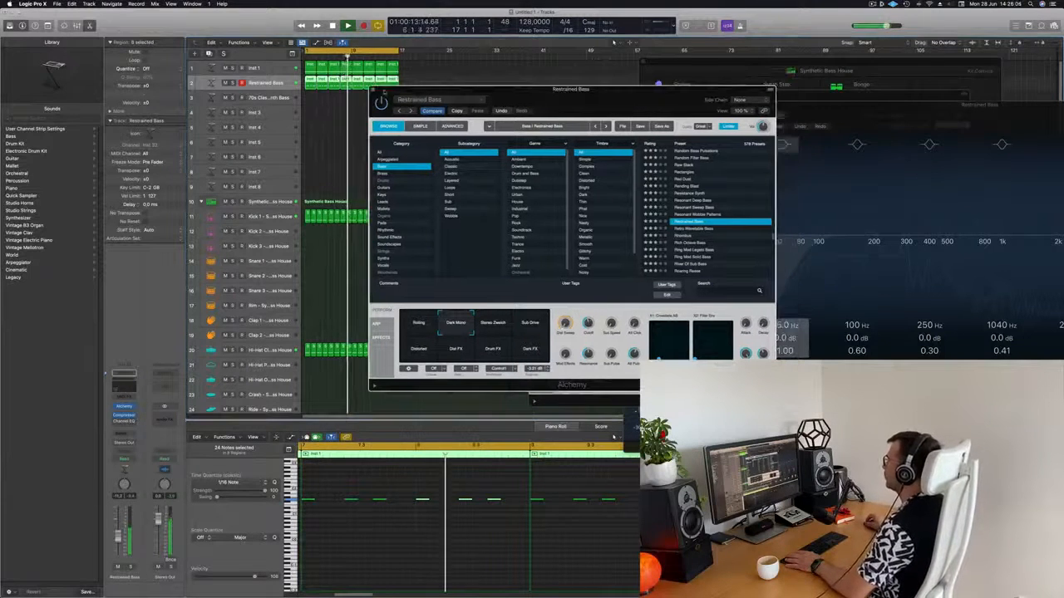
Show the performance controls of Inst 1's Alchemy, adjust the synth's cutoff and close the instrument window.
{"action": "key", "text": "Up"}
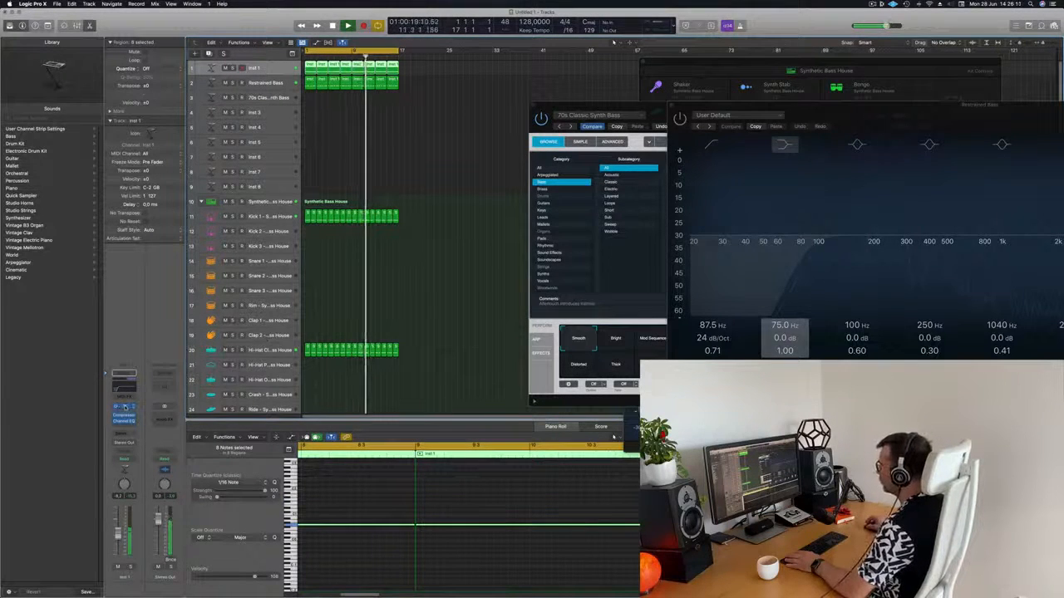
{"action": "left_click", "coordinate": [123, 408]}
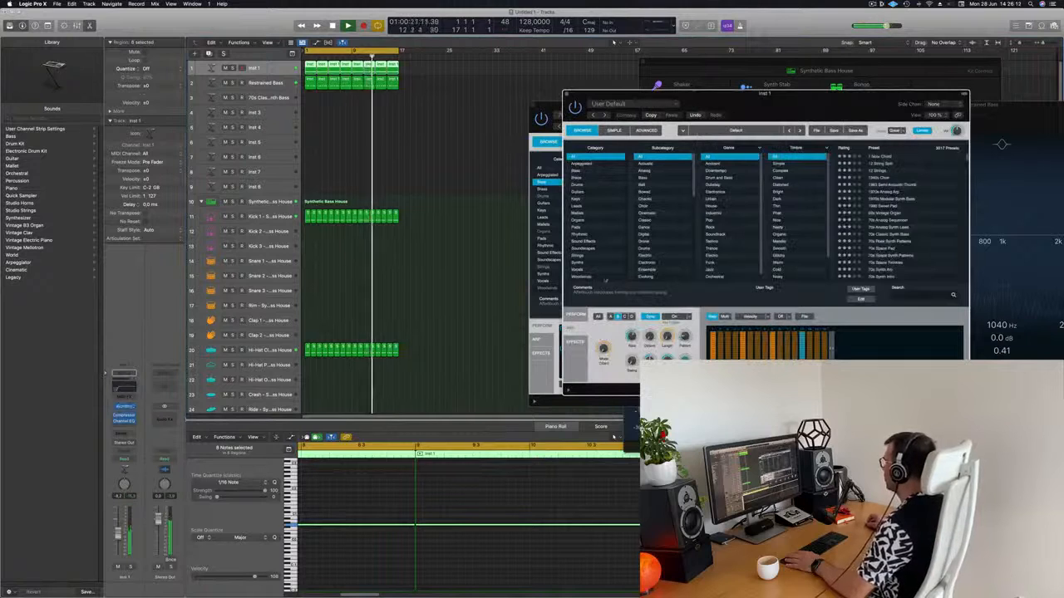
{"action": "left_click", "coordinate": [575, 315]}
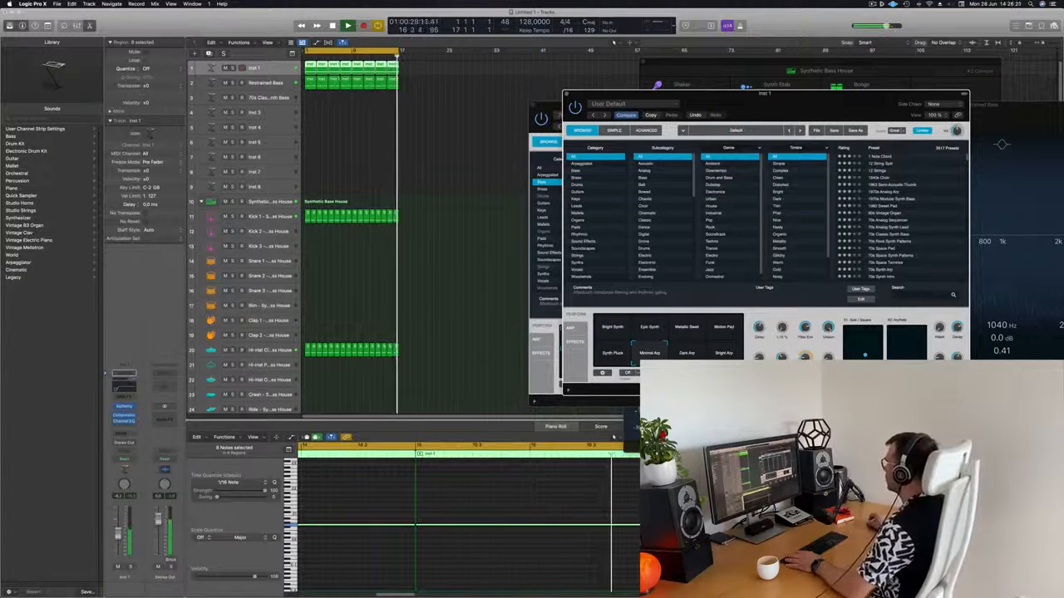
{"action": "left_click_drag", "start_coordinate": [848, 111], "coordinate": [614, 129]}
{"action": "left_click", "coordinate": [372, 107]}
{"action": "left_click", "coordinate": [358, 113]}
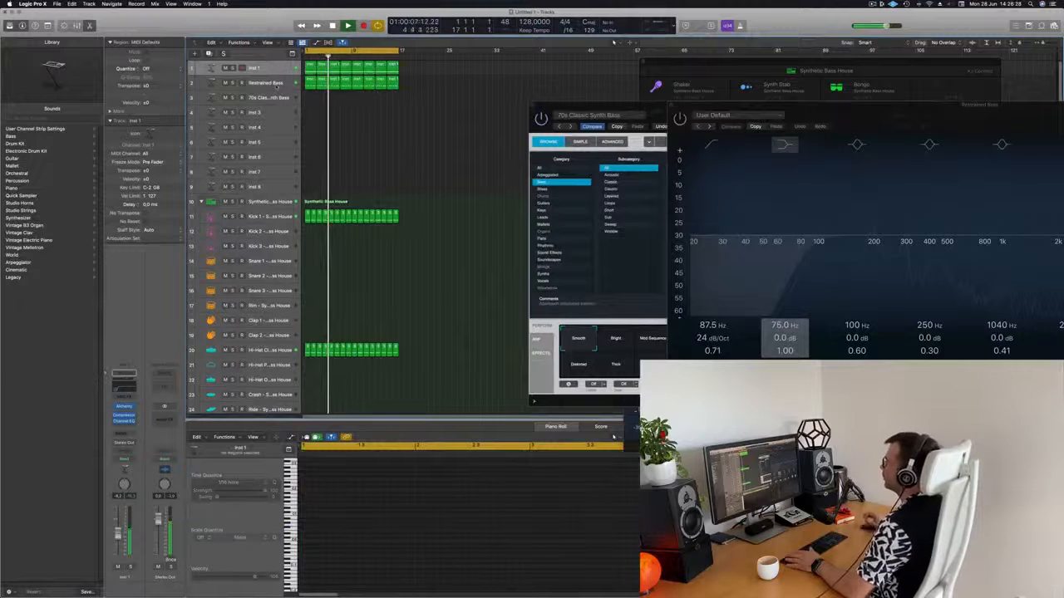
Copy the first Restrained Bass region to the start of the 70s Classic Synth Bass track.
{"action": "left_click", "coordinate": [308, 83]}
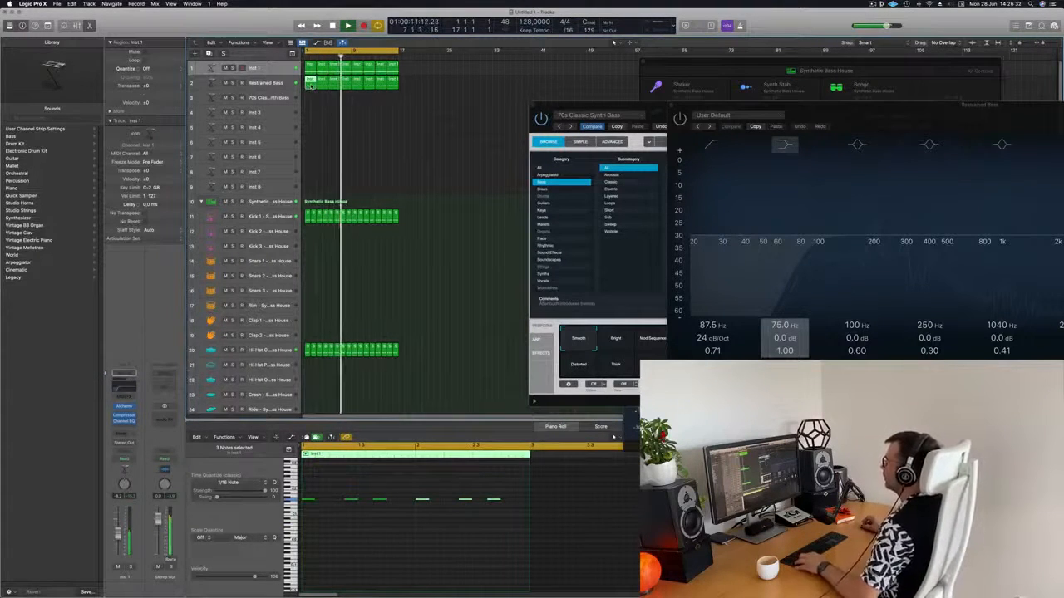
{"action": "left_click", "coordinate": [311, 99]}
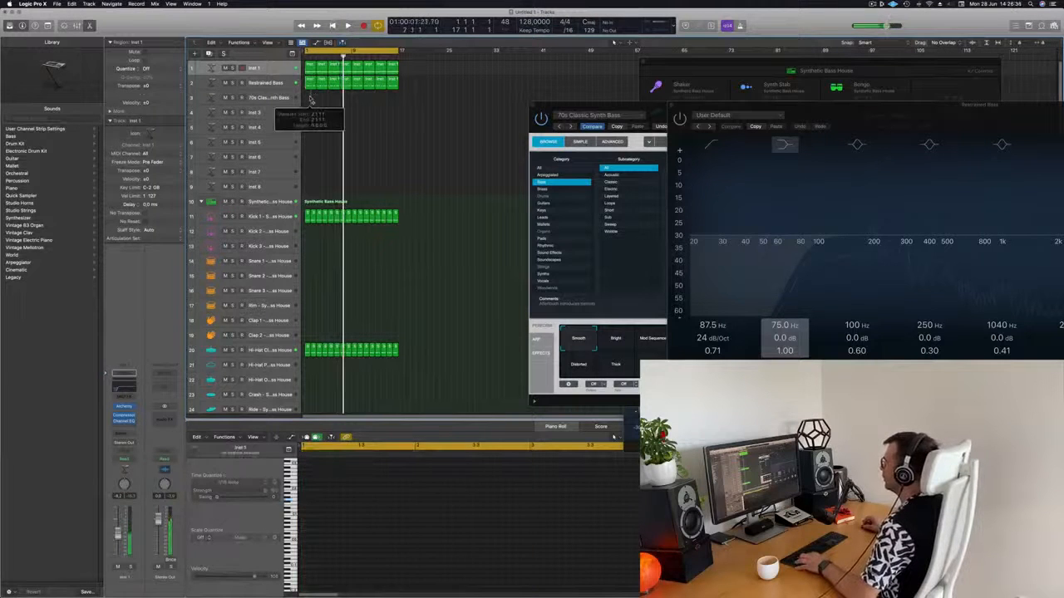
{"action": "left_click", "coordinate": [309, 83]}
{"action": "left_click_drag", "start_coordinate": [309, 84], "coordinate": [309, 97]}
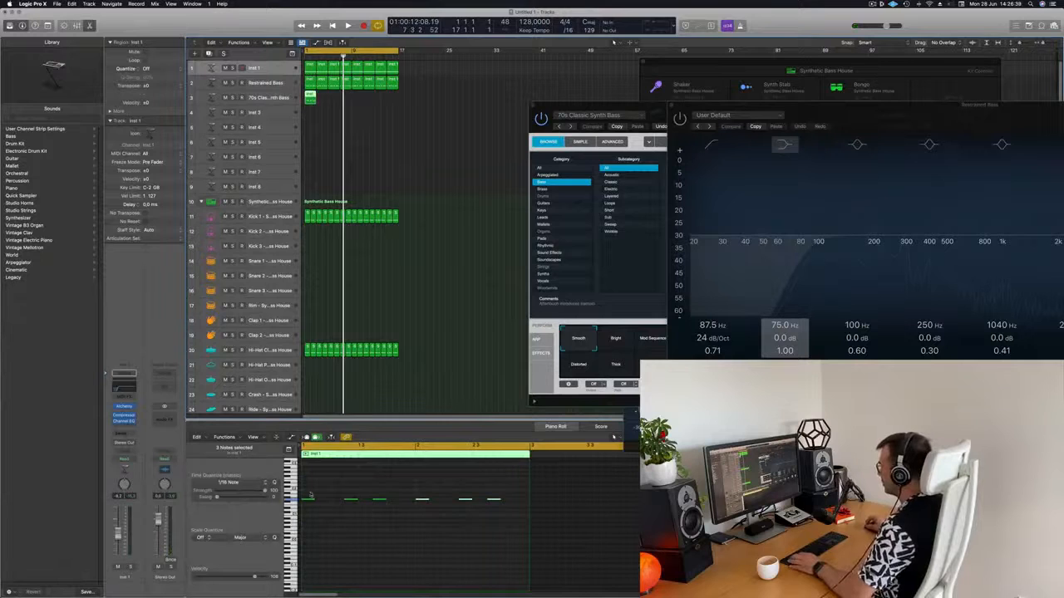
Select all six notes in the copied region and duplicate them an octave higher.
{"action": "left_click_drag", "start_coordinate": [305, 493], "coordinate": [528, 526]}
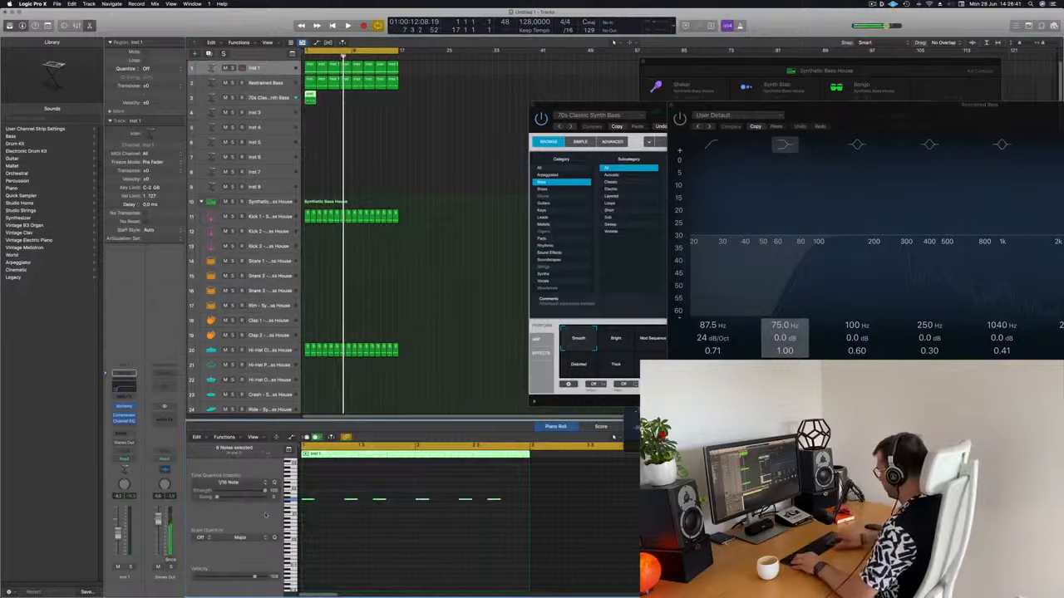
{"action": "scroll", "coordinate": [349, 556], "scroll_direction": "up", "scroll_amount": 4}
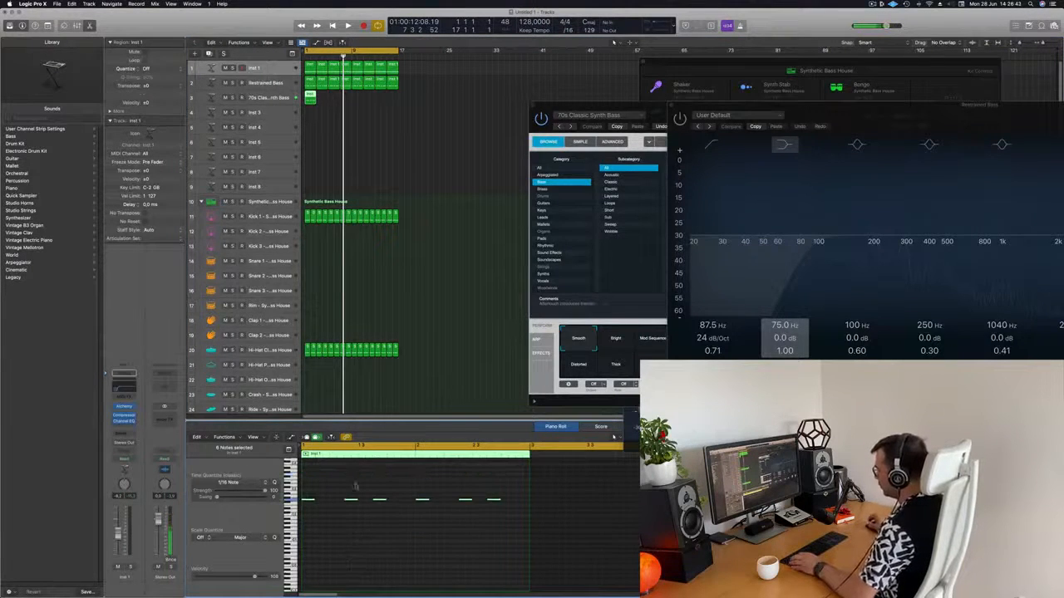
{"action": "left_click_drag", "start_coordinate": [307, 522], "coordinate": [312, 502]}
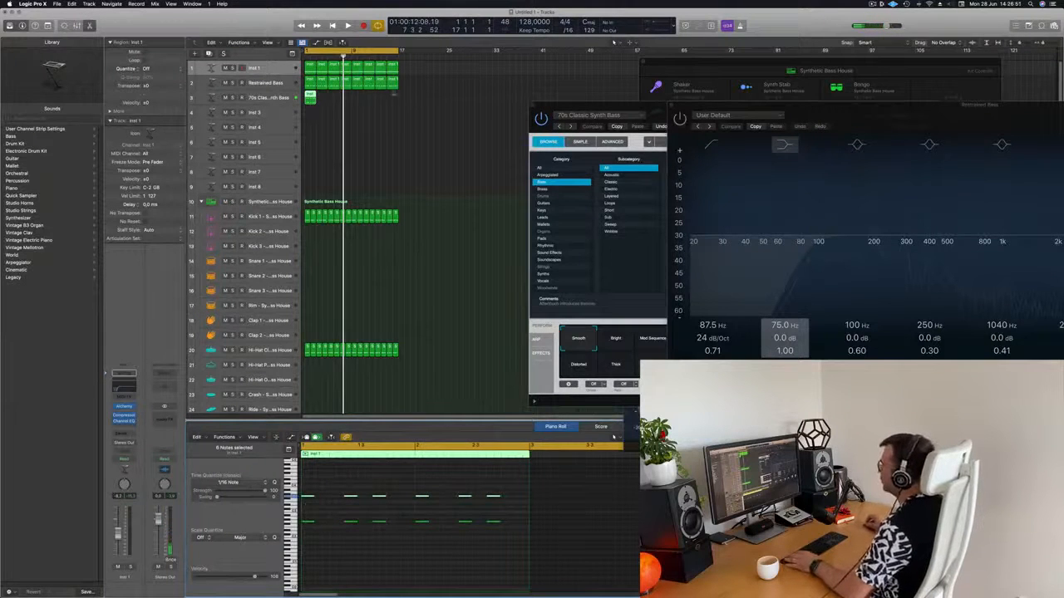
Repeat the layered 70s Classic Synth Bass region until it fills the loop to bar 17.
{"action": "left_click", "coordinate": [310, 96]}
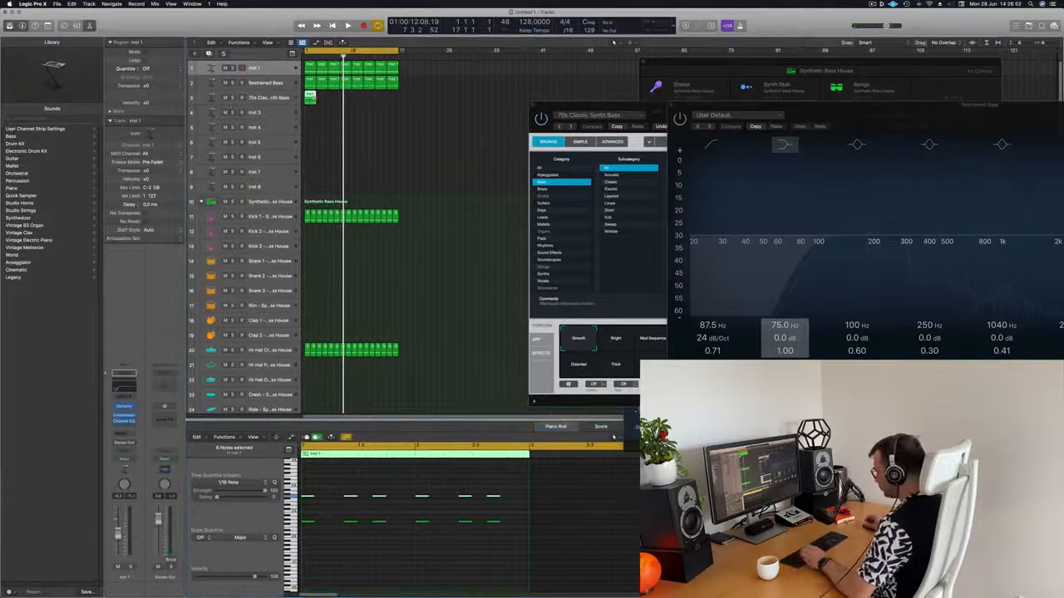
{"action": "key", "text": "super+r"}
{"action": "key", "text": "super+r"}
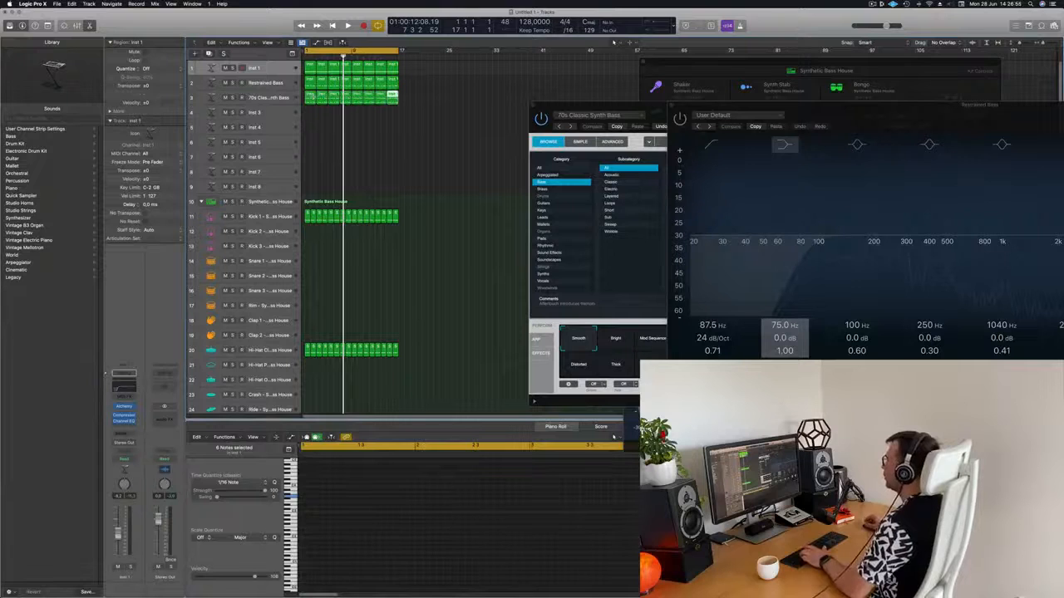
Open the Alchemy instrument of the 70s Classic Synth Bass track and move its window clear of the track headers.
{"action": "left_click", "coordinate": [268, 98]}
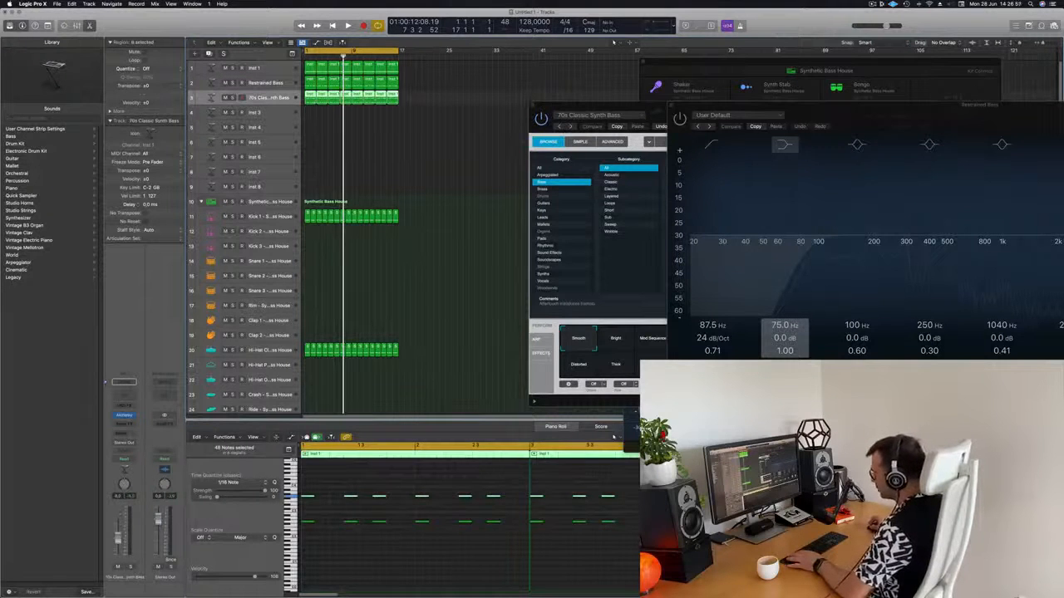
{"action": "left_click", "coordinate": [124, 417]}
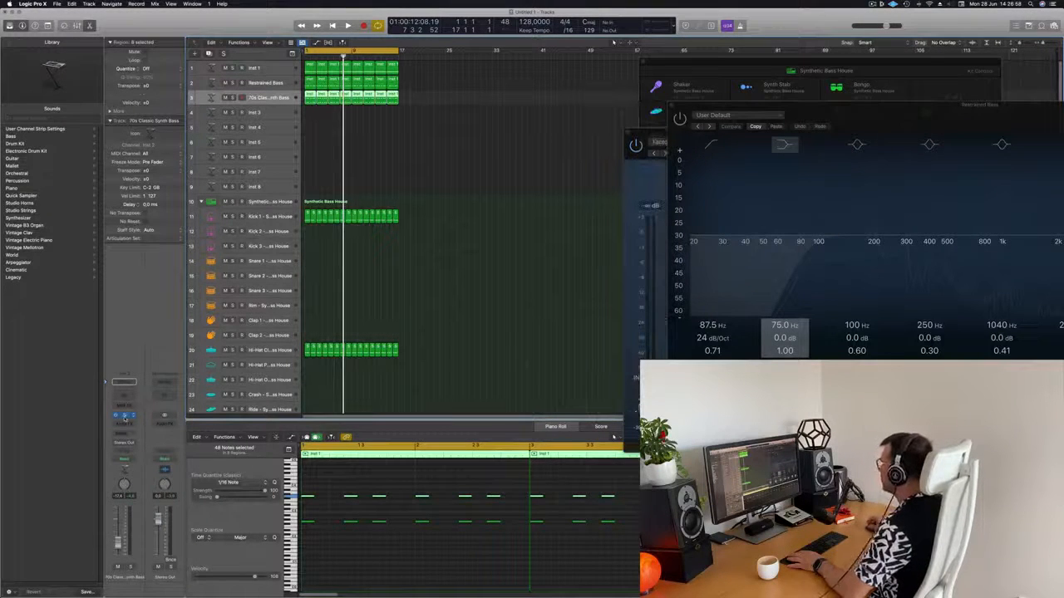
{"action": "left_click", "coordinate": [125, 416]}
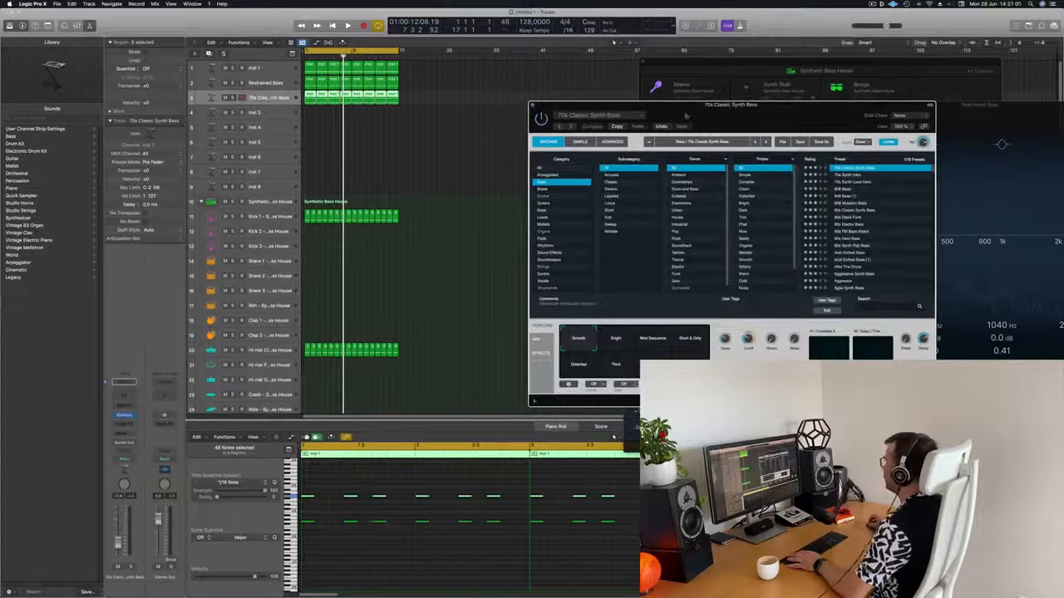
{"action": "left_click_drag", "start_coordinate": [758, 110], "coordinate": [533, 110]}
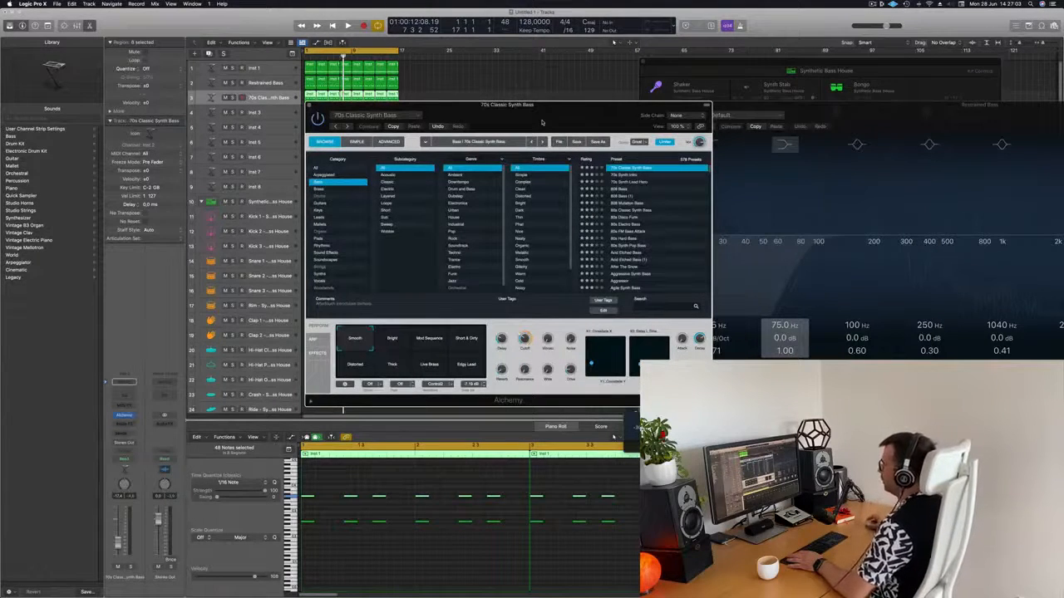
{"action": "left_click_drag", "start_coordinate": [543, 116], "coordinate": [582, 115]}
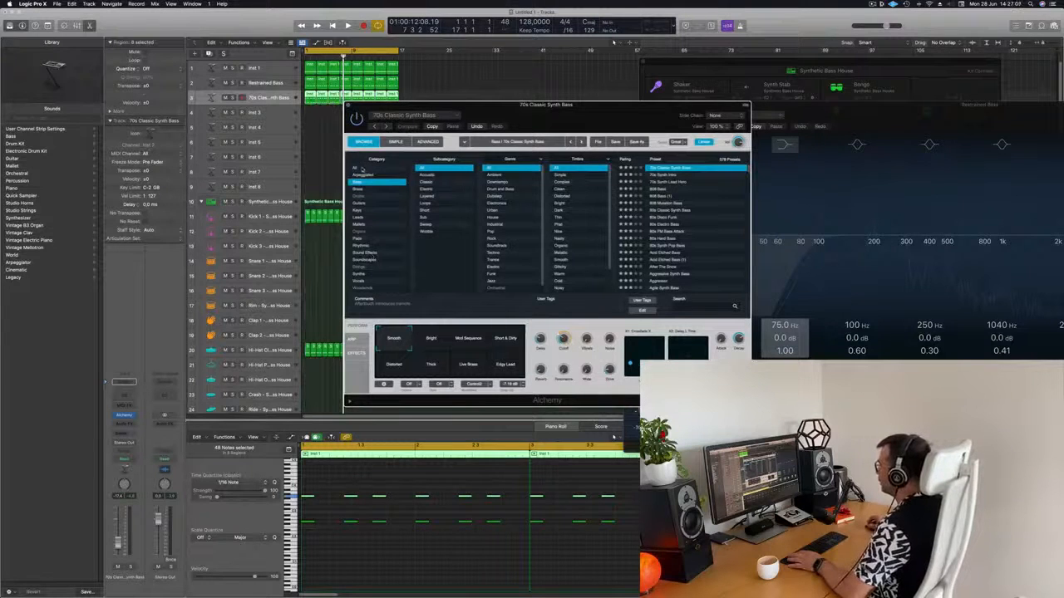
Filter Alchemy's preset browser to all categories with the Plucked subcategory and browse the resulting presets.
{"action": "left_click", "coordinate": [364, 168]}
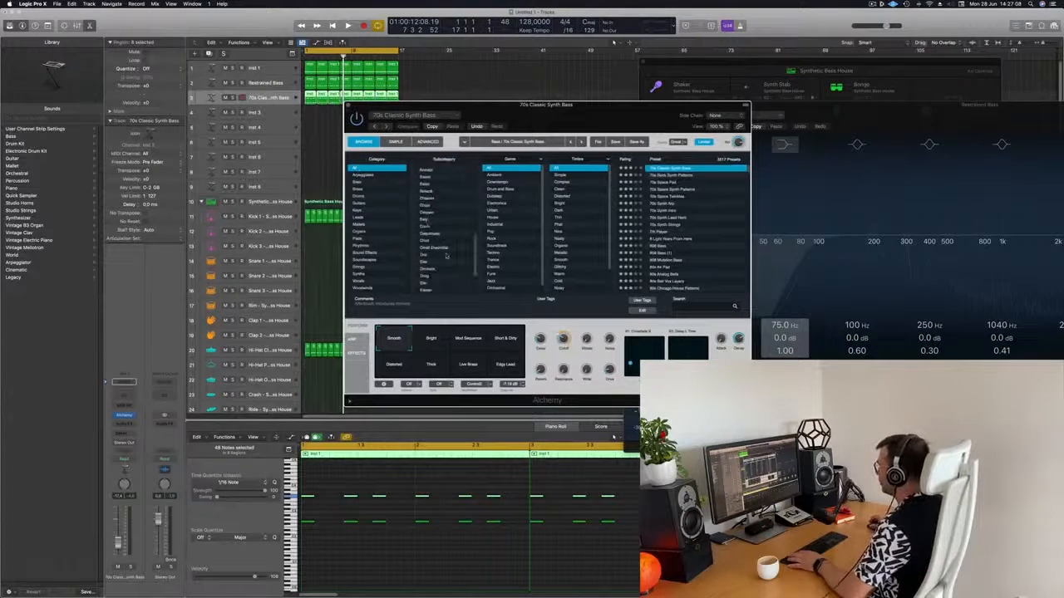
{"action": "scroll", "coordinate": [446, 256], "scroll_direction": "down", "scroll_amount": 3}
{"action": "scroll", "coordinate": [452, 254], "scroll_direction": "up", "scroll_amount": 2}
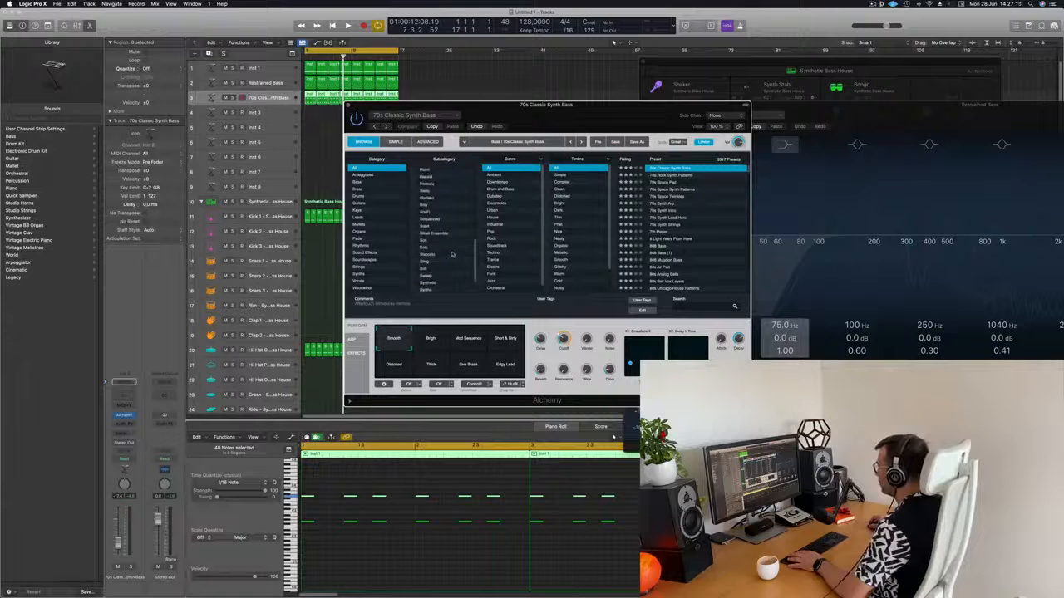
{"action": "left_click", "coordinate": [434, 200]}
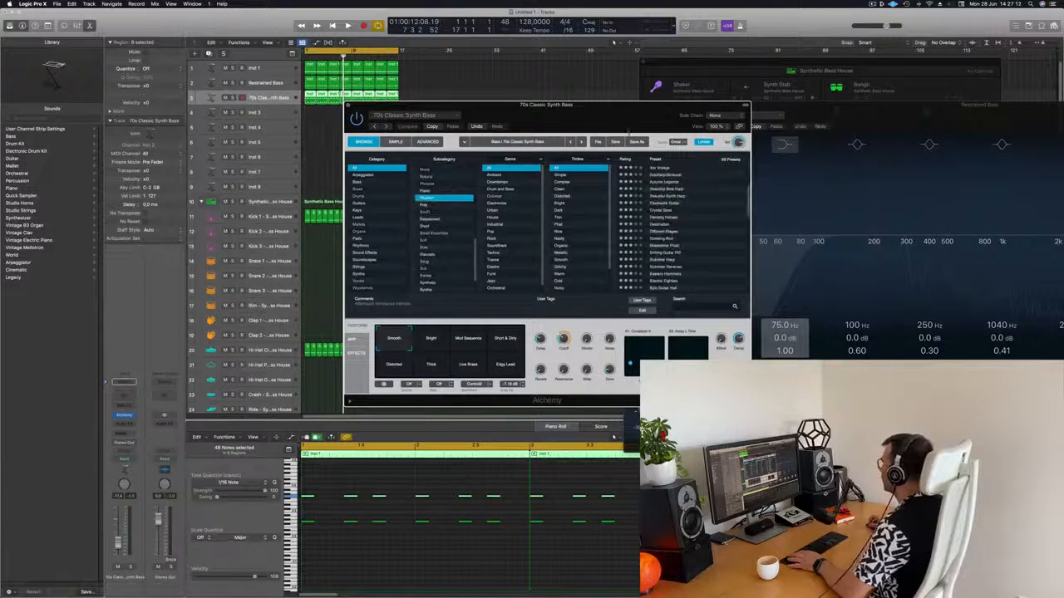
{"action": "left_click_drag", "start_coordinate": [632, 105], "coordinate": [650, 51]}
{"action": "scroll", "coordinate": [714, 128], "scroll_direction": "up", "scroll_amount": 2}
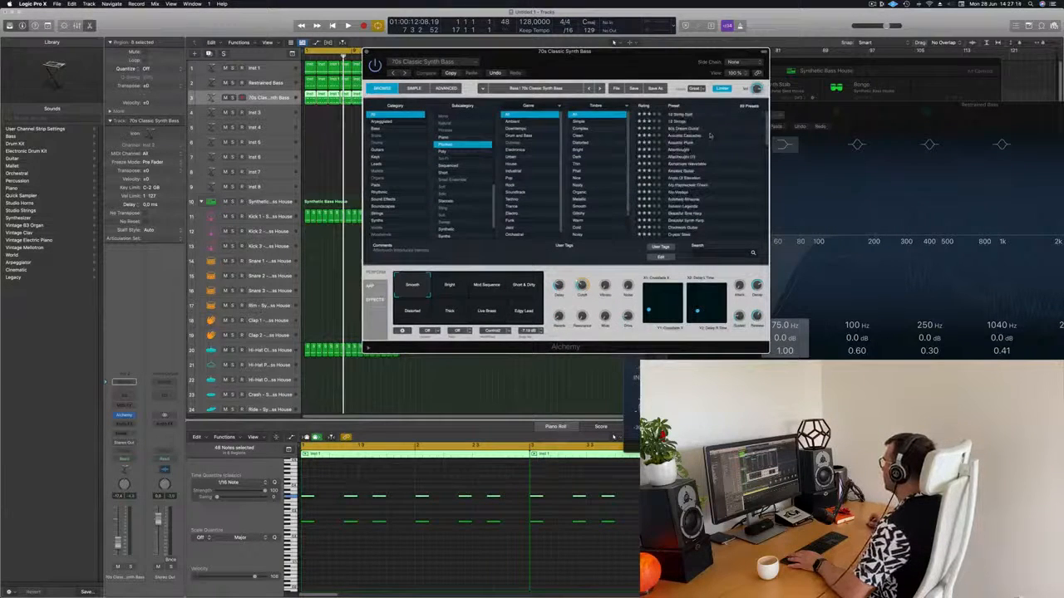
{"action": "scroll", "coordinate": [710, 136], "scroll_direction": "down", "scroll_amount": 2}
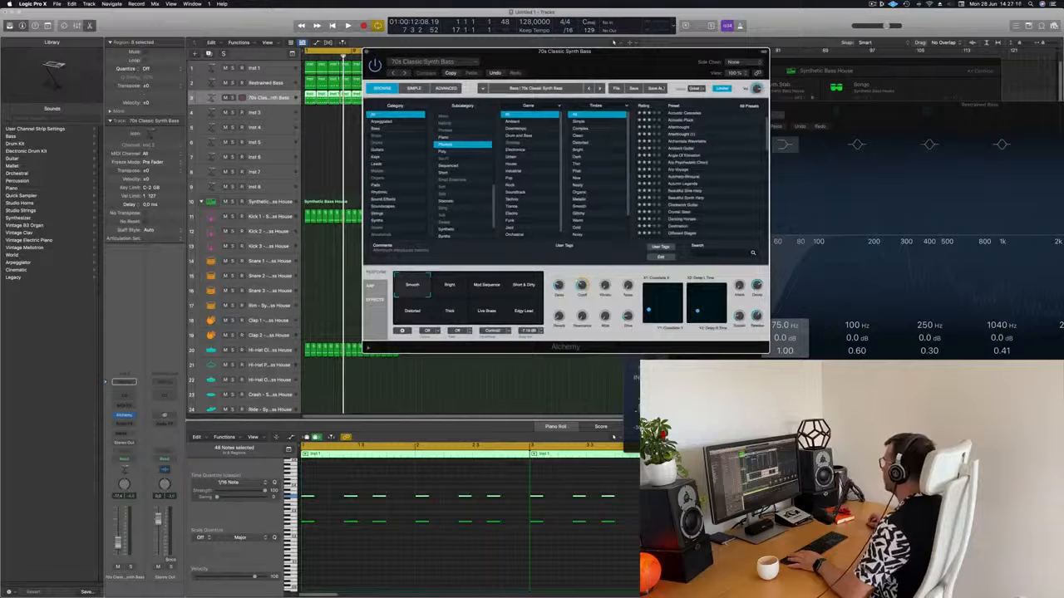
Load the Arp Voyage preset and audition it with the loop.
{"action": "left_click_drag", "start_coordinate": [633, 62], "coordinate": [691, 66]}
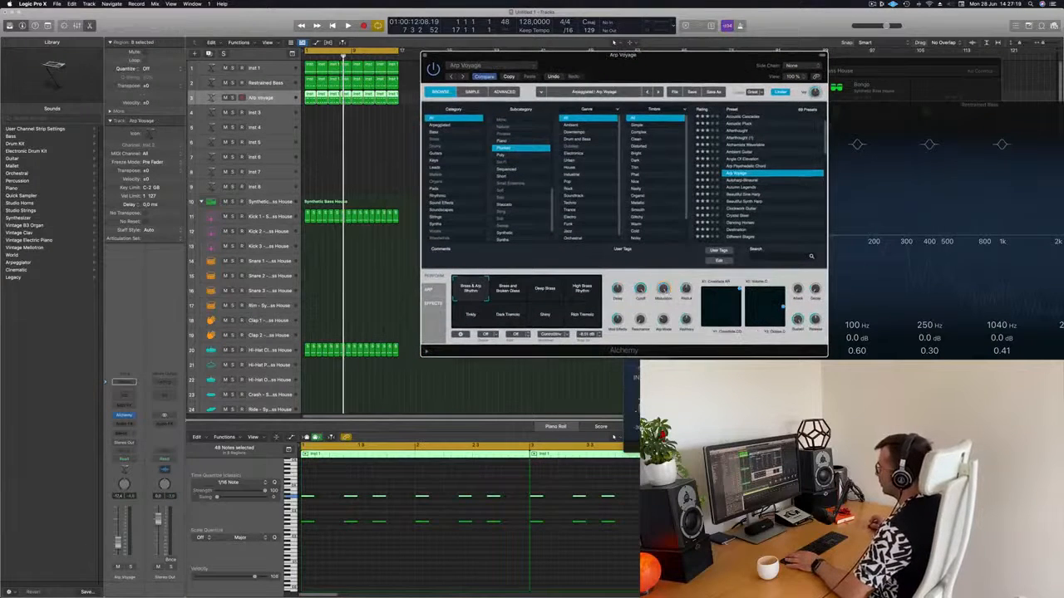
{"action": "left_click", "coordinate": [614, 436]}
{"action": "key", "text": "space"}
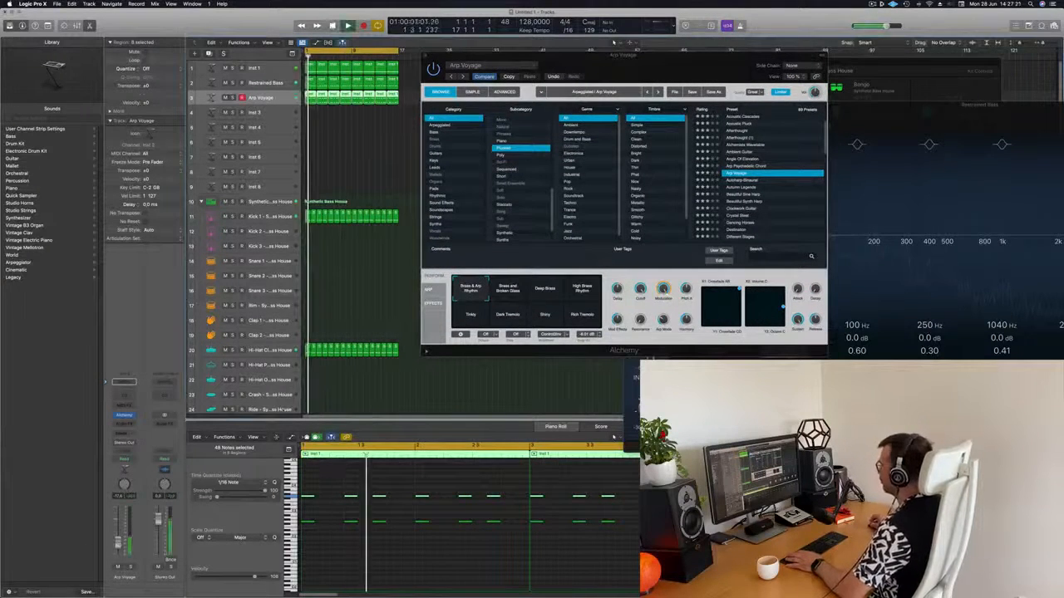
{"action": "left_click_drag", "start_coordinate": [561, 58], "coordinate": [369, 55]}
{"action": "key", "text": "space"}
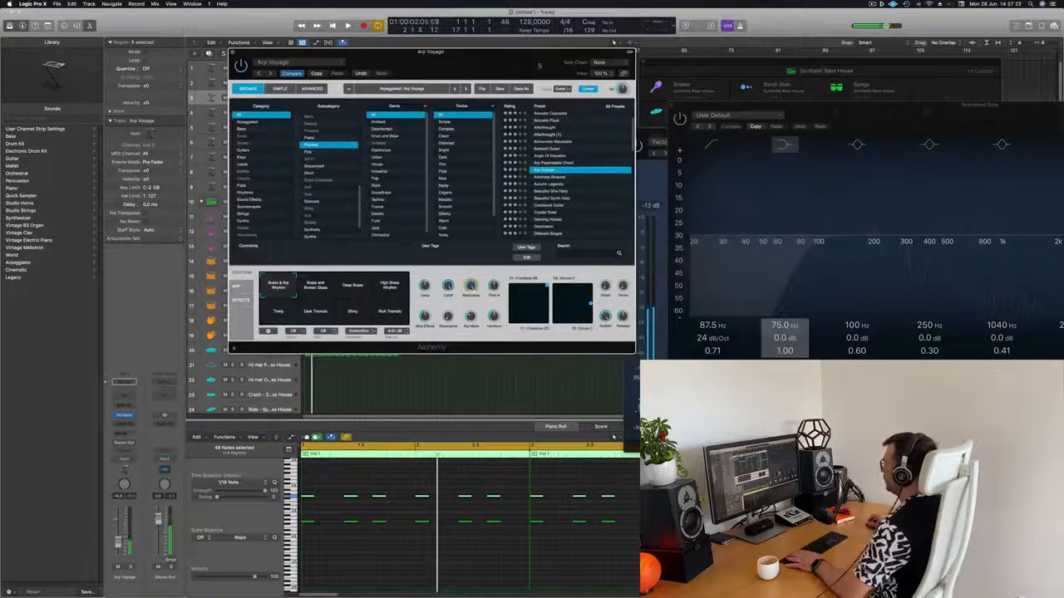
{"action": "left_click_drag", "start_coordinate": [513, 64], "coordinate": [683, 75]}
Select all notes in the third track's regions, transpose them down an octave and play the loop again.
{"action": "key", "text": "space"}
{"action": "left_click", "coordinate": [440, 536]}
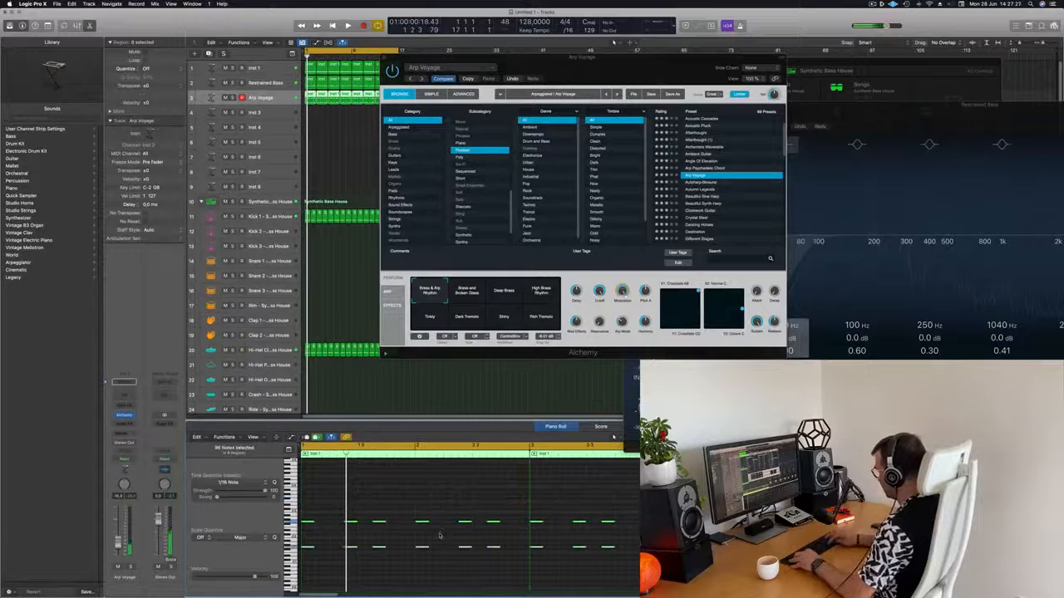
{"action": "key", "text": "space"}
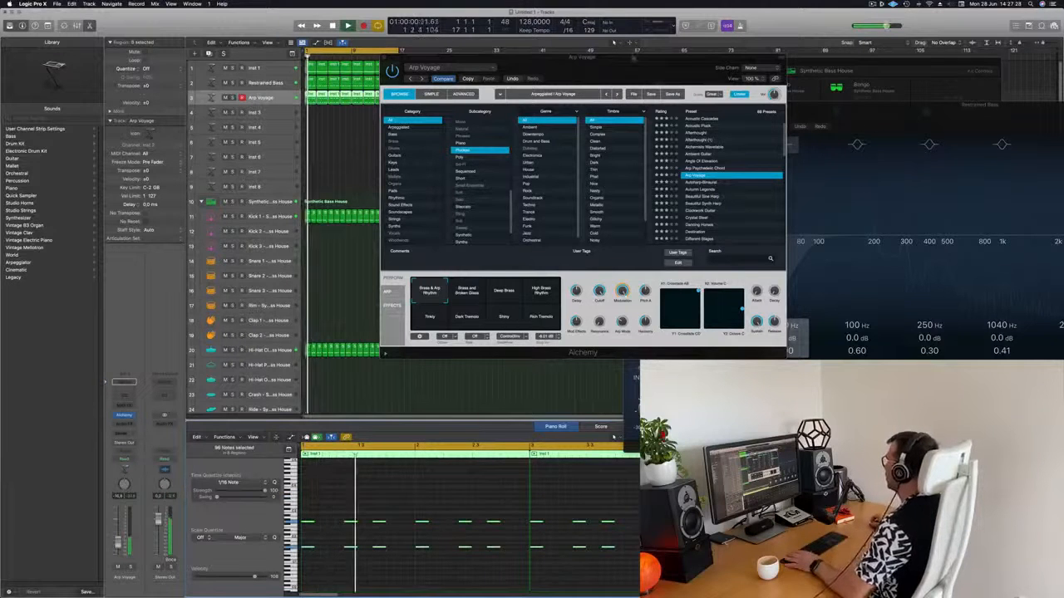
{"action": "left_click_drag", "start_coordinate": [665, 60], "coordinate": [651, 62]}
{"action": "key", "text": "space"}
{"action": "key", "text": "space"}
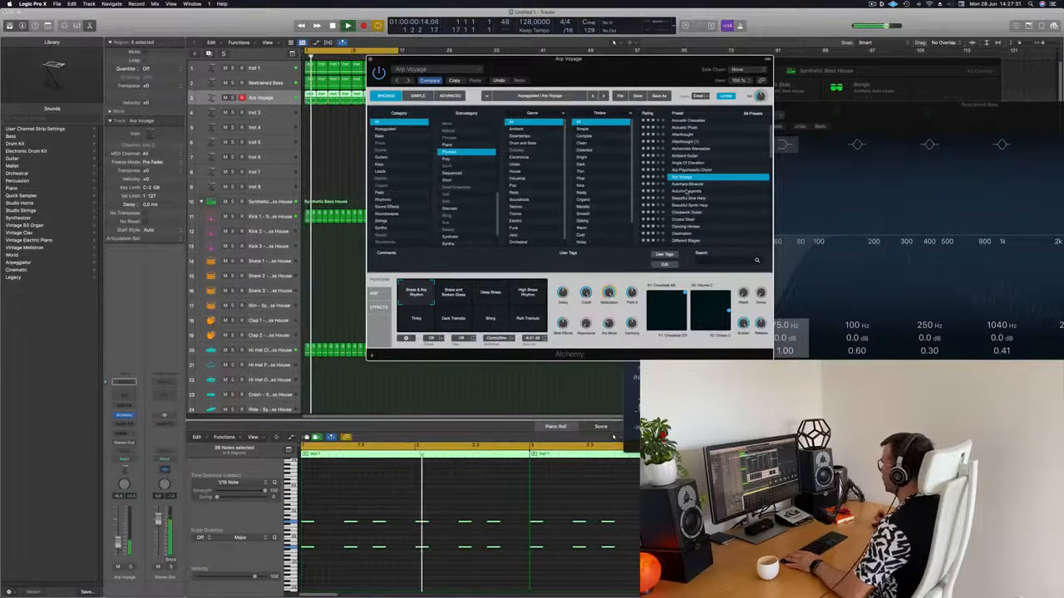
Load the Autumn Legends preset and audition its performance variations, including Thick Ambient Vibrato, Filter Squelch and Bright Wash.
{"action": "left_click", "coordinate": [686, 191]}
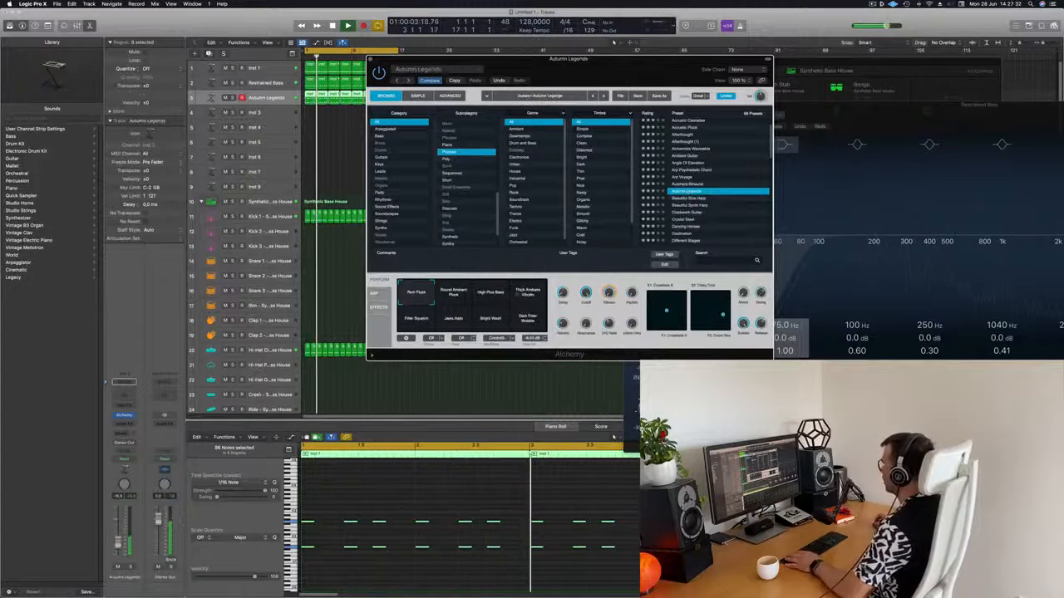
{"action": "left_click", "coordinate": [492, 300]}
{"action": "left_click", "coordinate": [528, 296]}
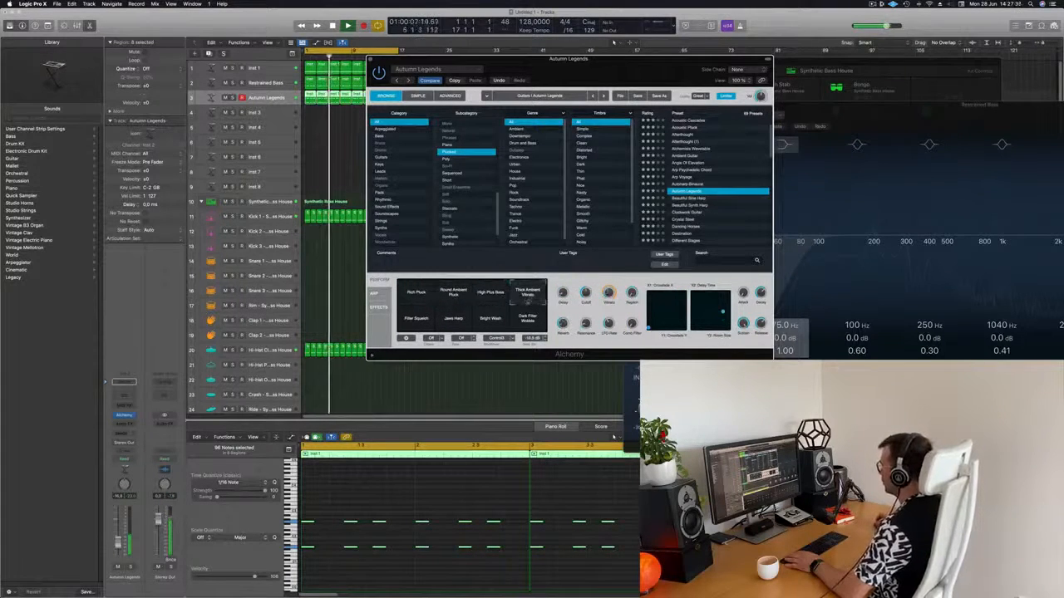
{"action": "left_click", "coordinate": [417, 322]}
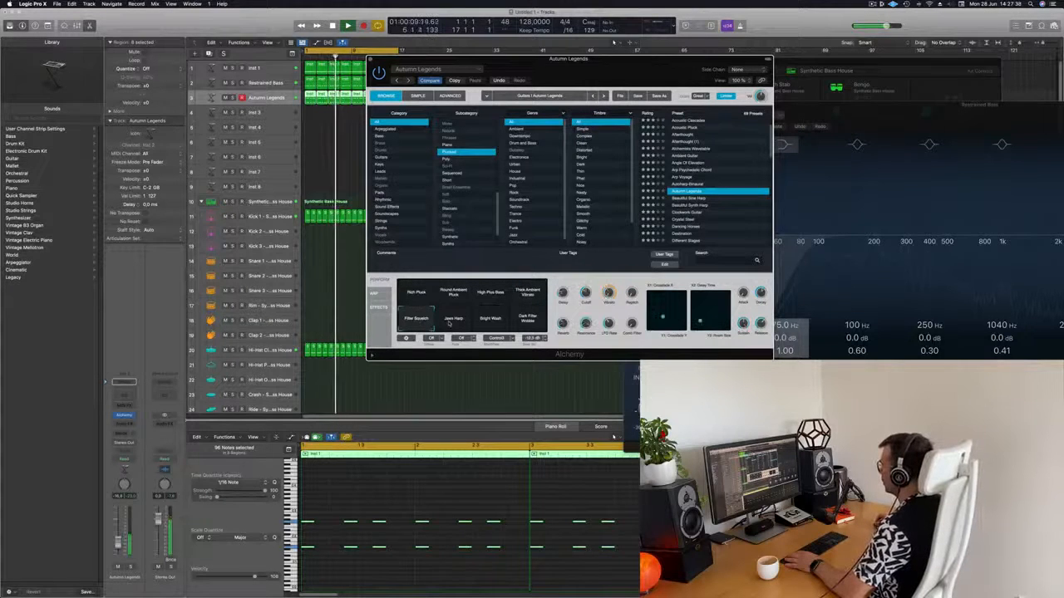
{"action": "left_click", "coordinate": [451, 321]}
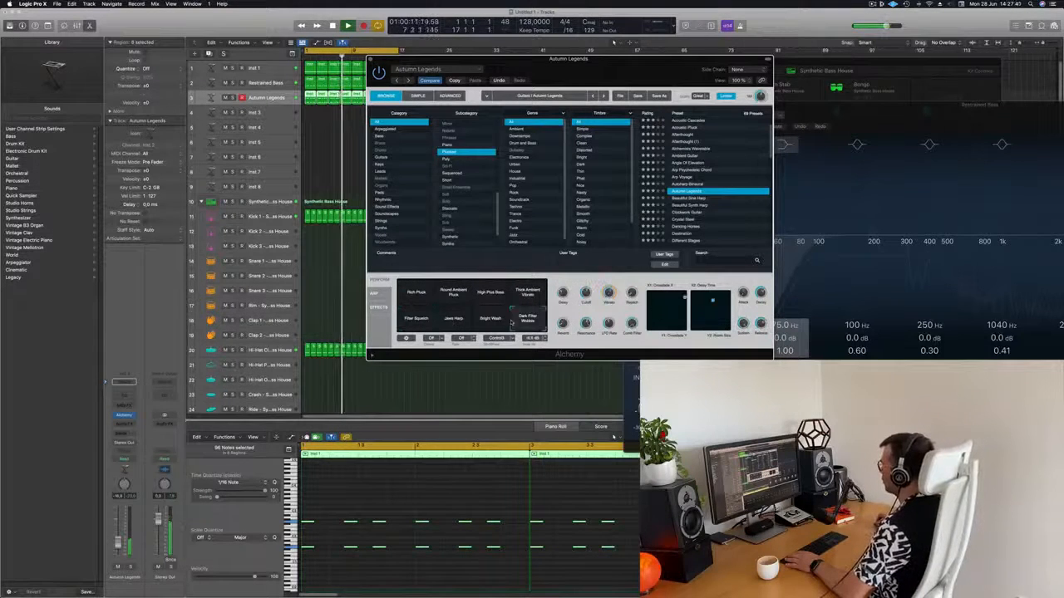
{"action": "left_click", "coordinate": [490, 320]}
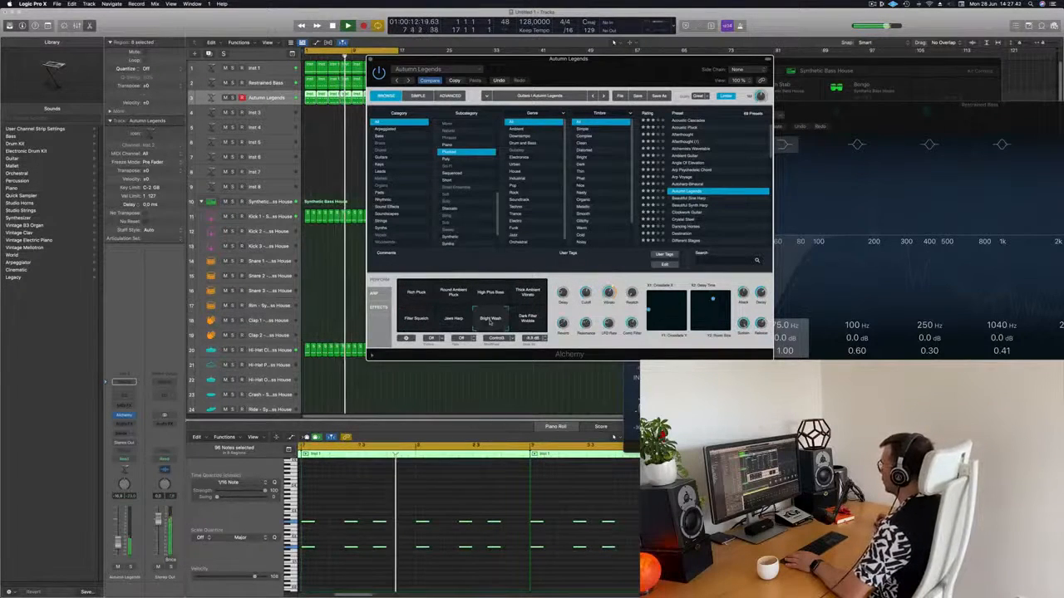
Audition the presets from Beautiful Sine Harp through Beautiful Synth Harp, Clockwork Guitar and Crystal Steel to Dancing Horses during playback.
{"action": "left_click", "coordinate": [687, 199]}
{"action": "key", "text": "Down"}
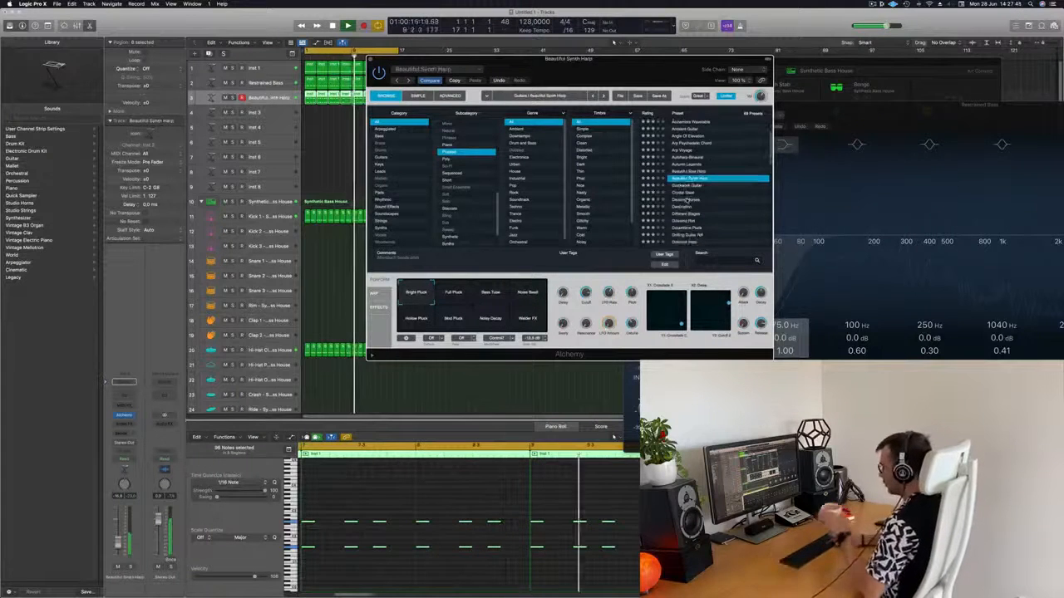
{"action": "key", "text": "Down"}
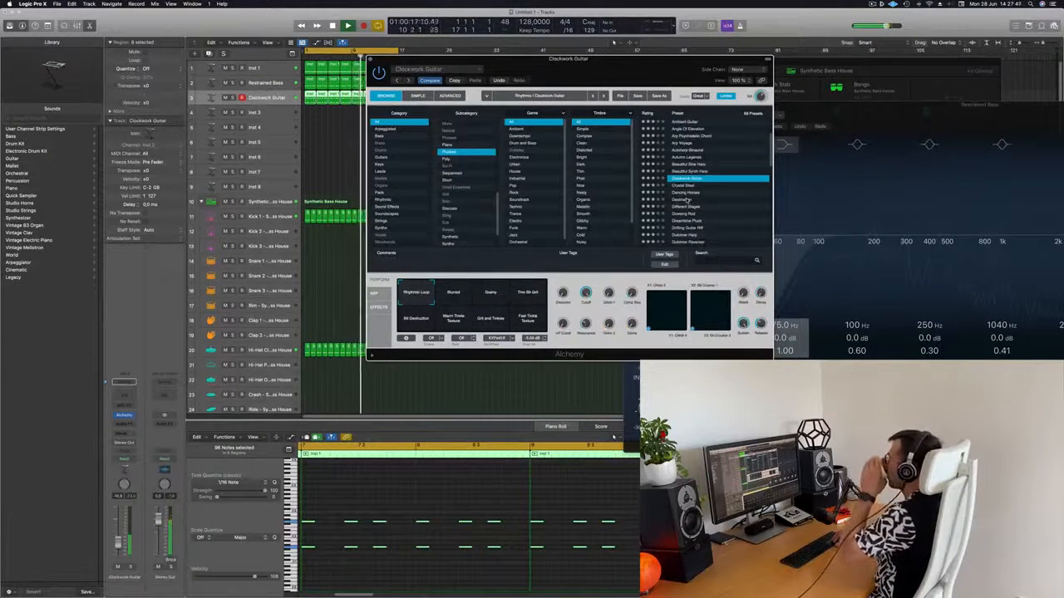
{"action": "key", "text": "Down"}
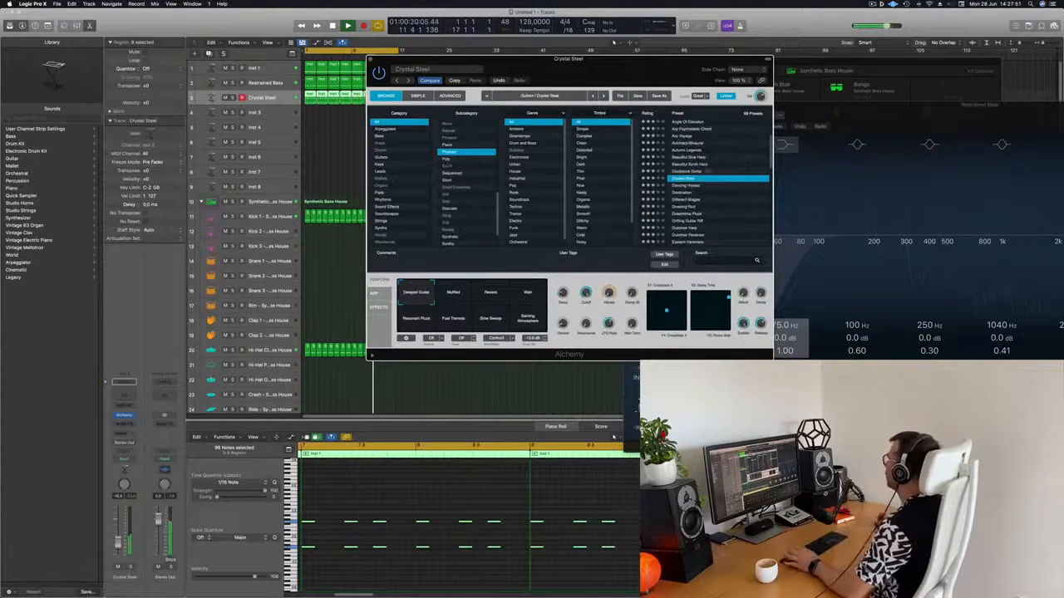
{"action": "key", "text": "Down"}
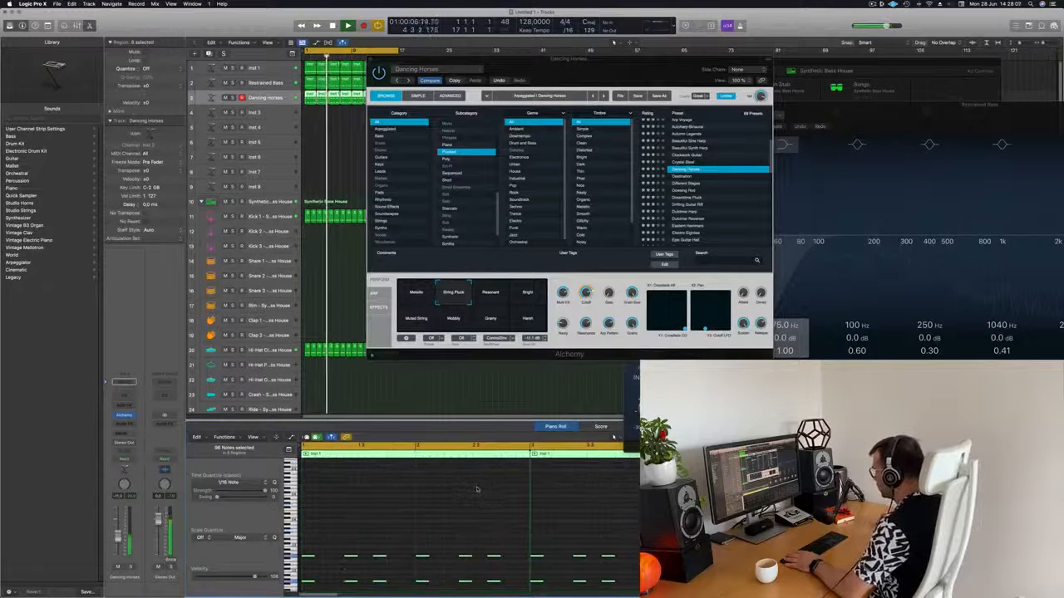
Audition the Resonant, Bright, Muted String, Grainy and Harsh variations of the Dancing Horses preset.
{"action": "left_click", "coordinate": [498, 293]}
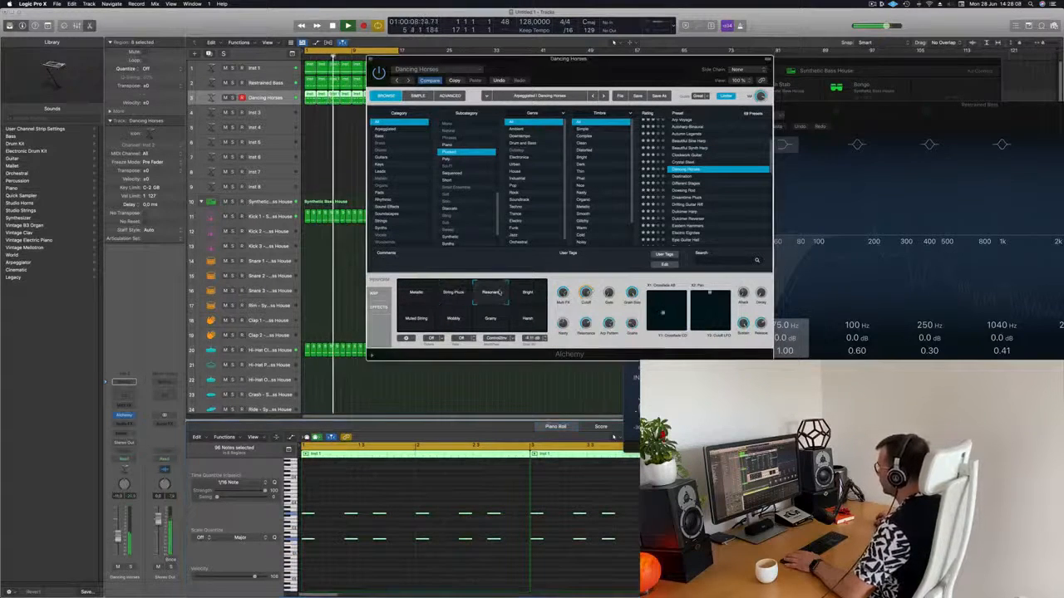
{"action": "left_click", "coordinate": [529, 294]}
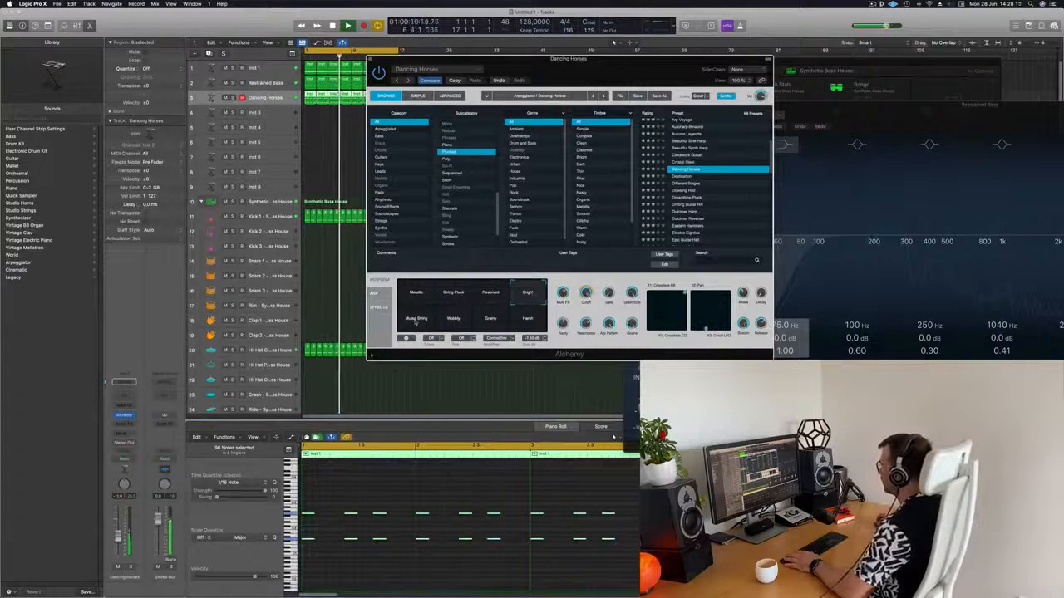
{"action": "left_click", "coordinate": [416, 321]}
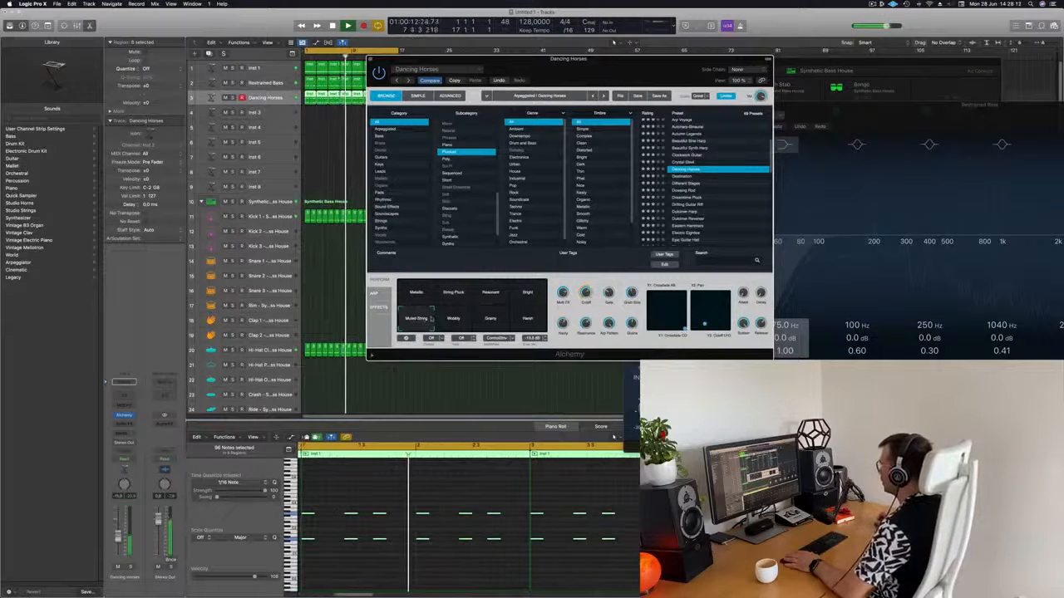
{"action": "left_click", "coordinate": [490, 319]}
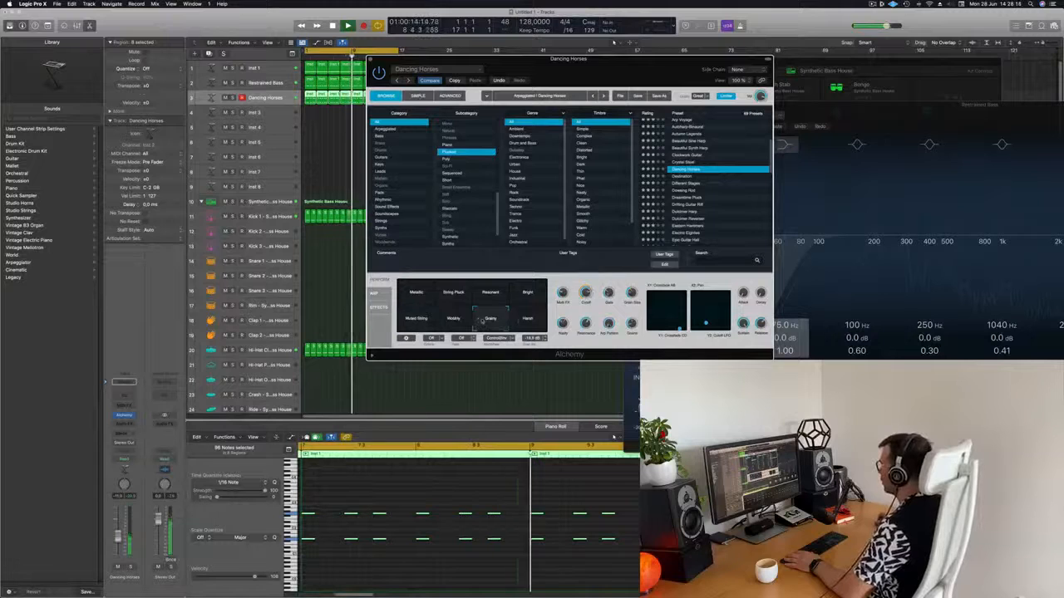
{"action": "left_click", "coordinate": [527, 319]}
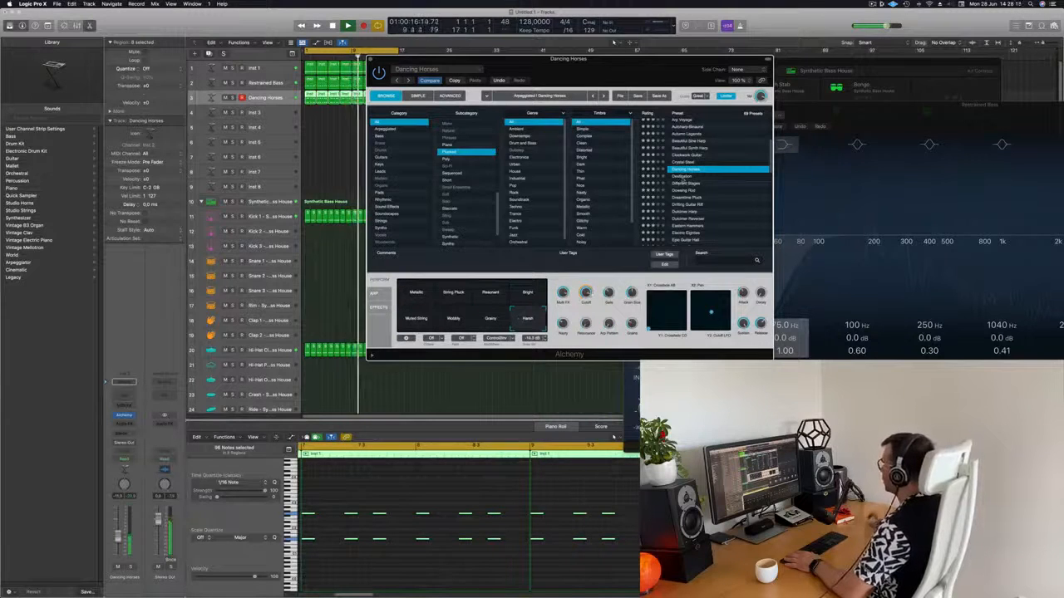
Try the Destination, Different Stages and Dreamtime Pluck presets against the loop.
{"action": "left_click", "coordinate": [681, 177]}
{"action": "left_click", "coordinate": [683, 182]}
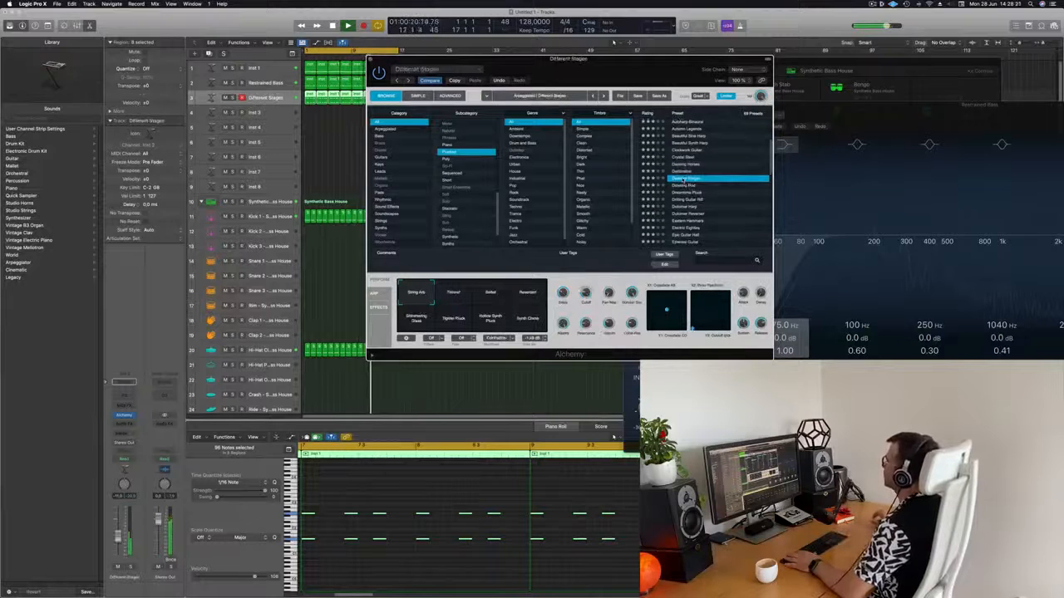
{"action": "scroll", "coordinate": [686, 201], "scroll_direction": "down", "scroll_amount": 2}
{"action": "scroll", "coordinate": [685, 199], "scroll_direction": "down", "scroll_amount": 2}
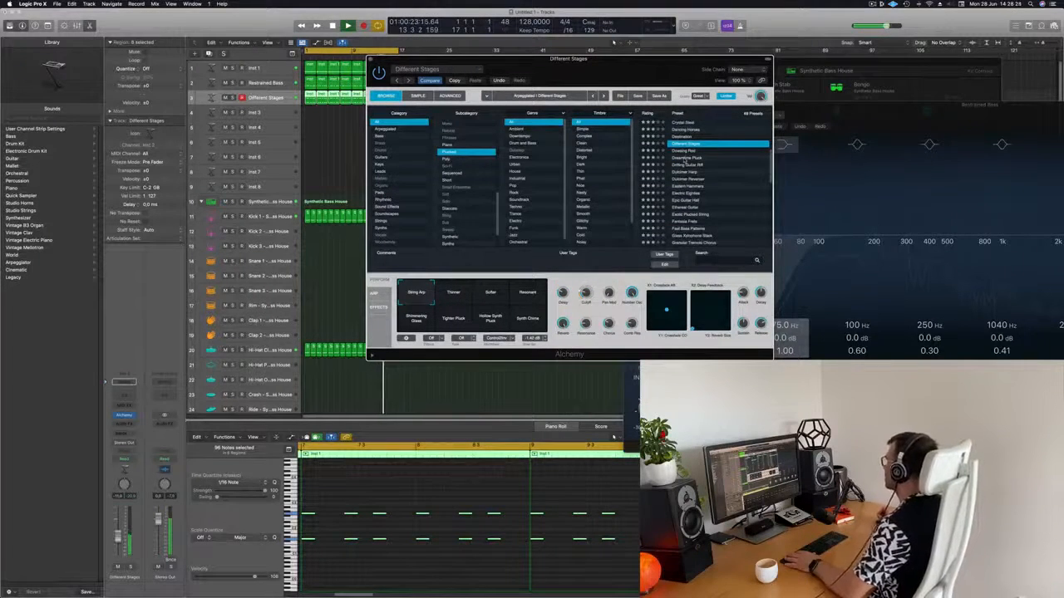
{"action": "left_click", "coordinate": [684, 157]}
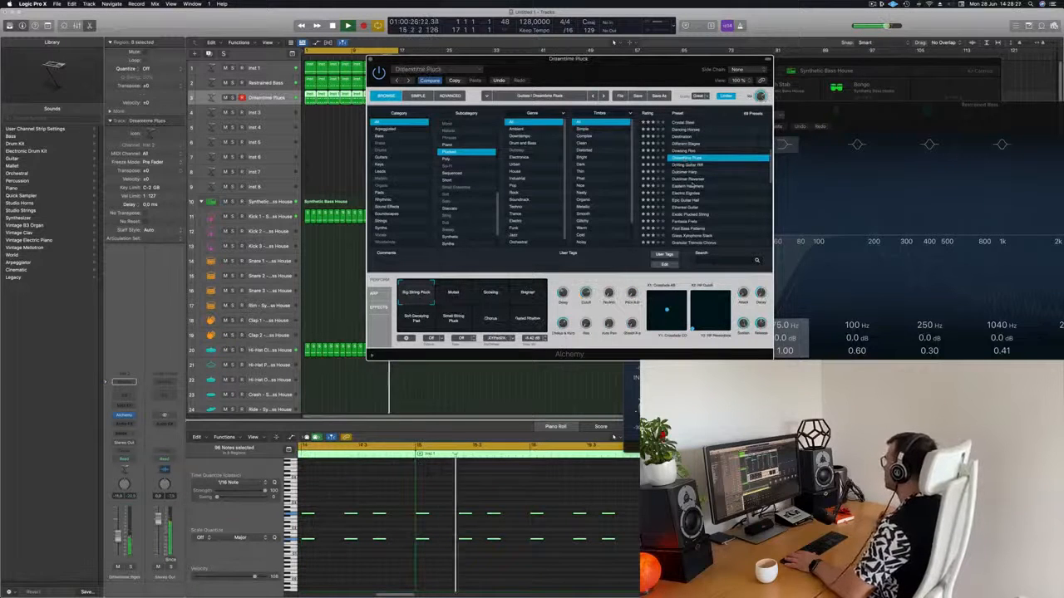
Load the Eastern Hammers preset, try its Muted variation and switch to Long.
{"action": "left_click", "coordinate": [729, 187]}
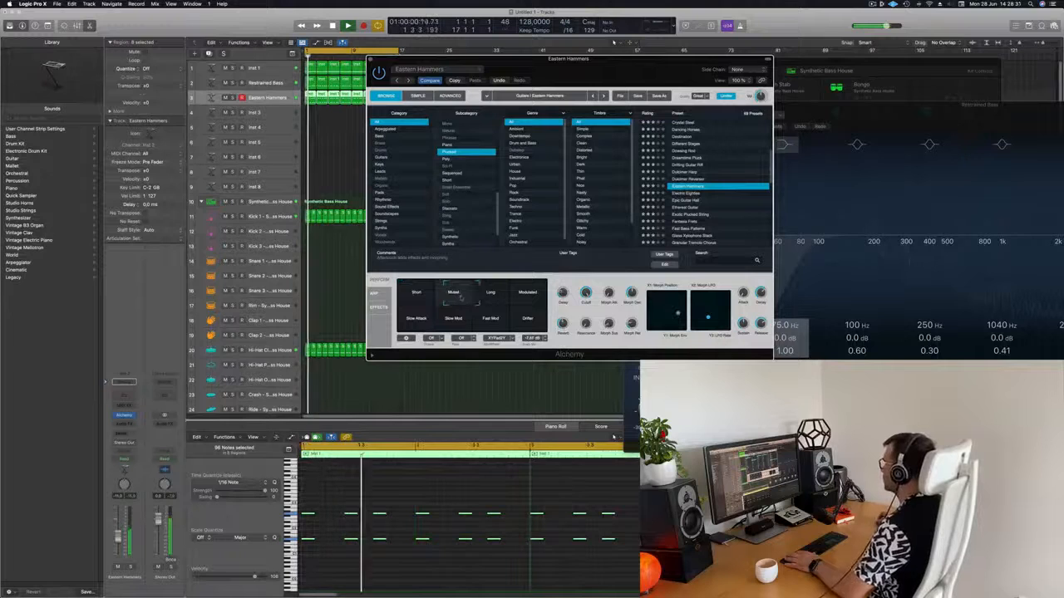
{"action": "left_click_drag", "start_coordinate": [451, 295], "coordinate": [479, 294]}
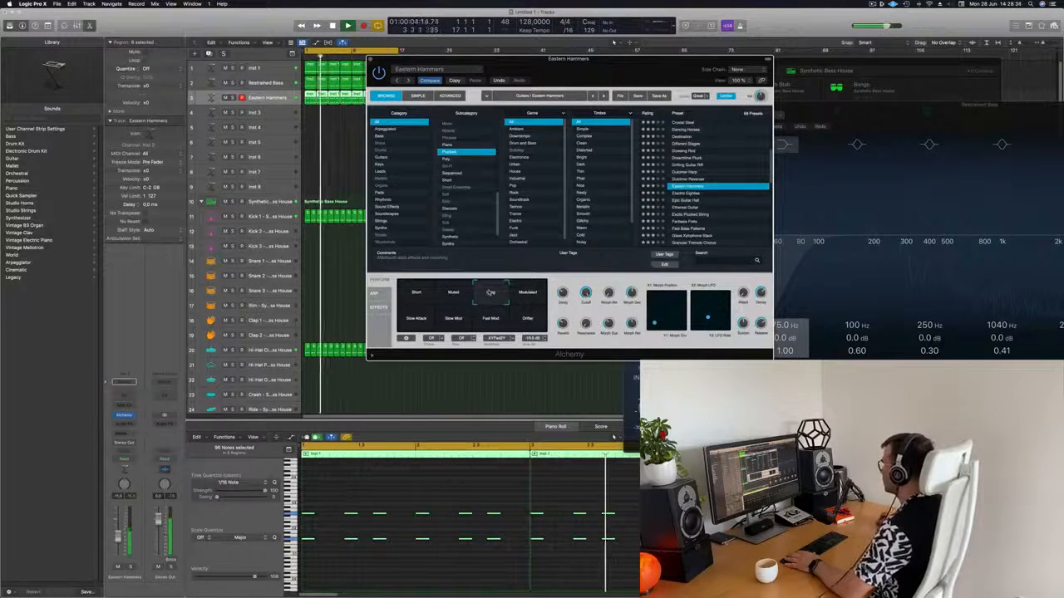
Switch Eastern Hammers to the Muted variation and turn its part into a denser pattern of shorter notes.
{"action": "left_click_drag", "start_coordinate": [516, 293], "coordinate": [452, 295]}
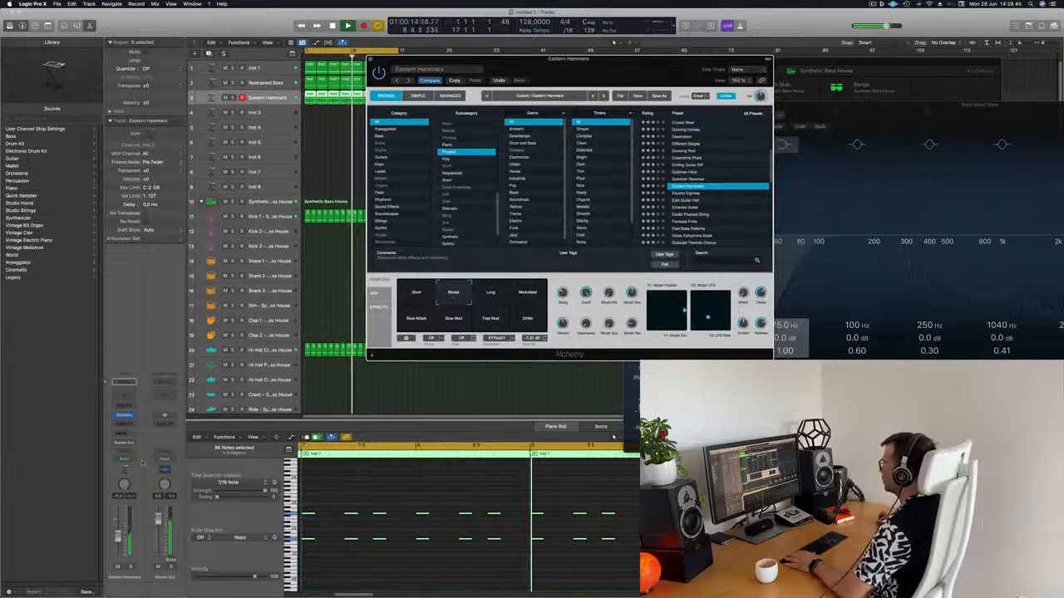
{"action": "left_click", "coordinate": [411, 496]}
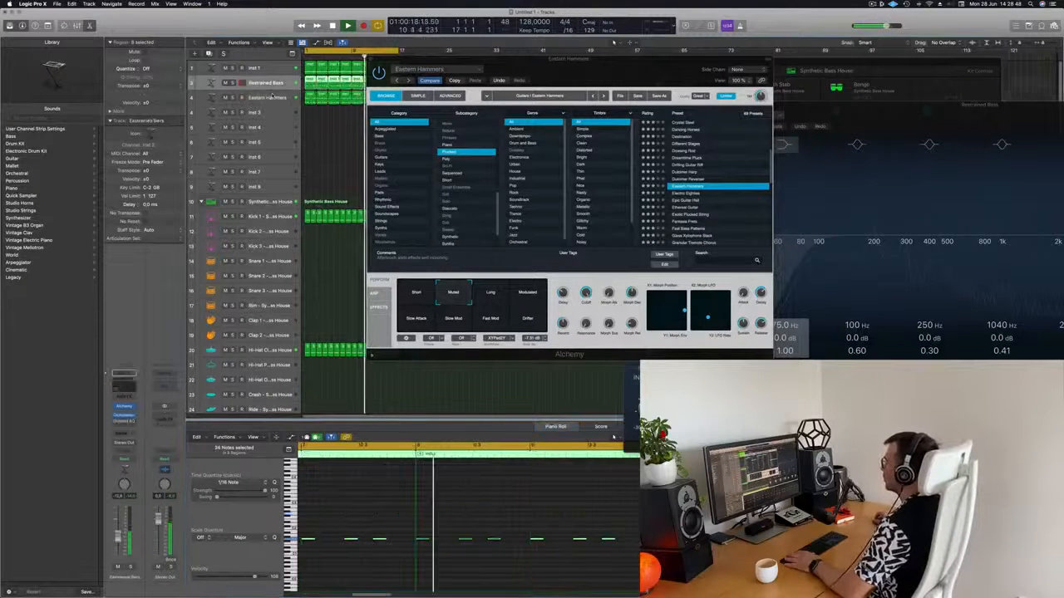
{"action": "left_click", "coordinate": [360, 484]}
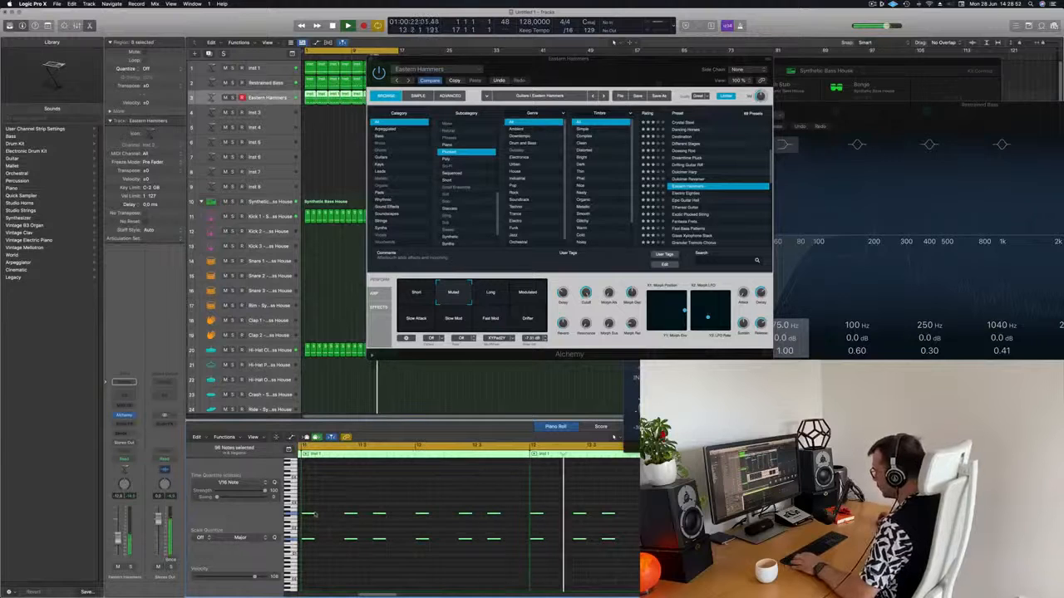
{"action": "left_click_drag", "start_coordinate": [313, 513], "coordinate": [328, 521]}
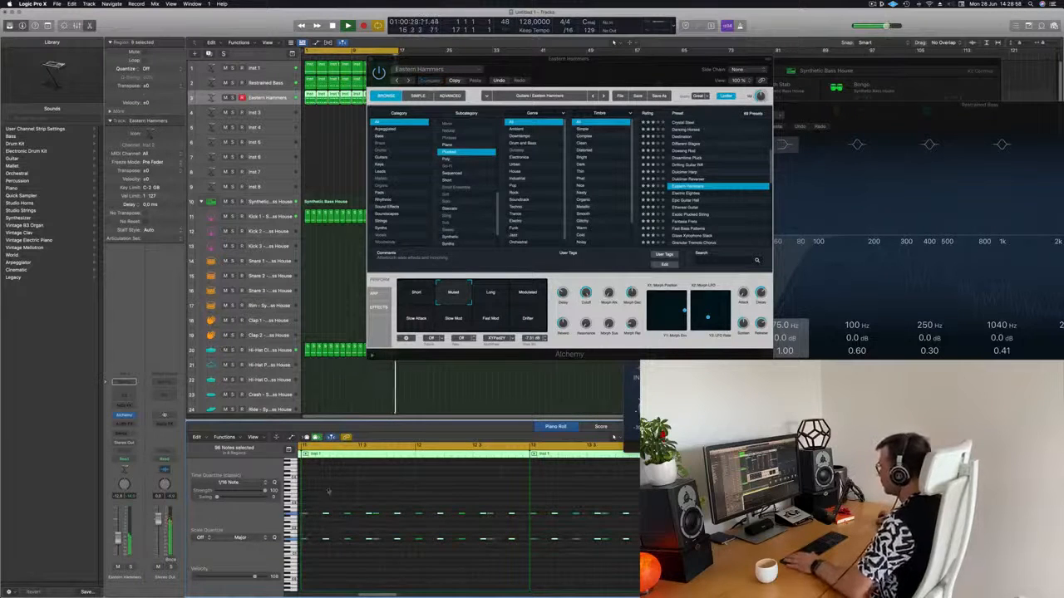
Adjust the Cutoff of Eastern Hammers during playback and switch the preset to the Short variation.
{"action": "left_click_drag", "start_coordinate": [572, 73], "coordinate": [515, 151]}
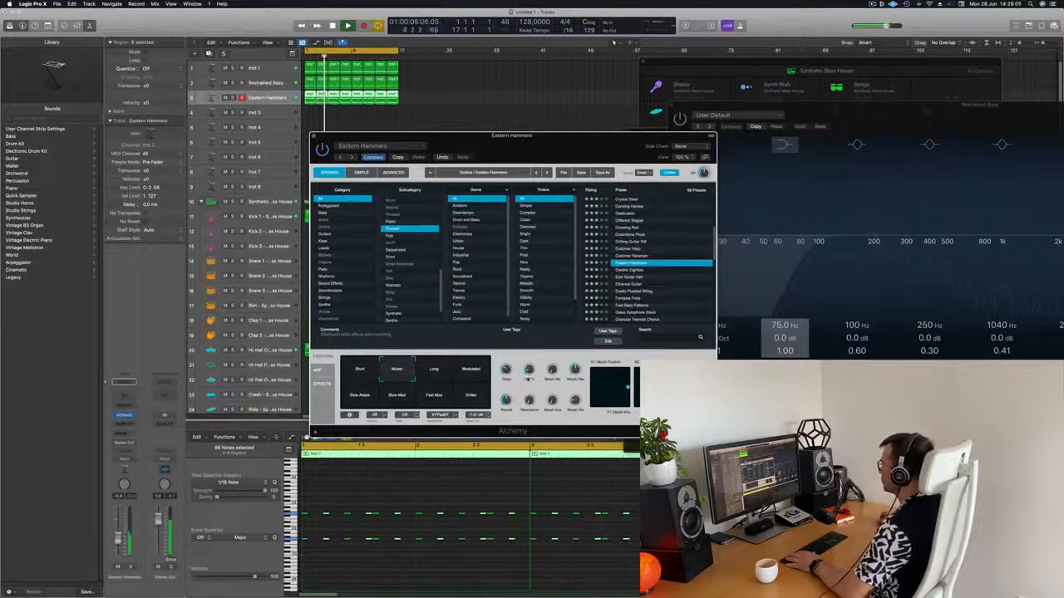
{"action": "left_click_drag", "start_coordinate": [564, 131], "coordinate": [757, 54]}
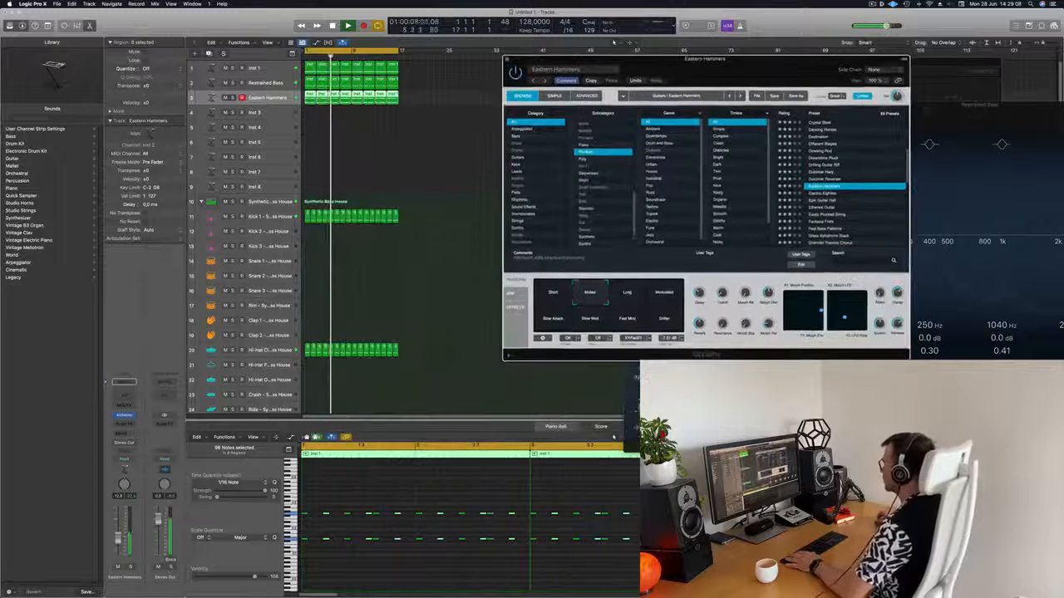
{"action": "left_click_drag", "start_coordinate": [722, 292], "coordinate": [722, 332]}
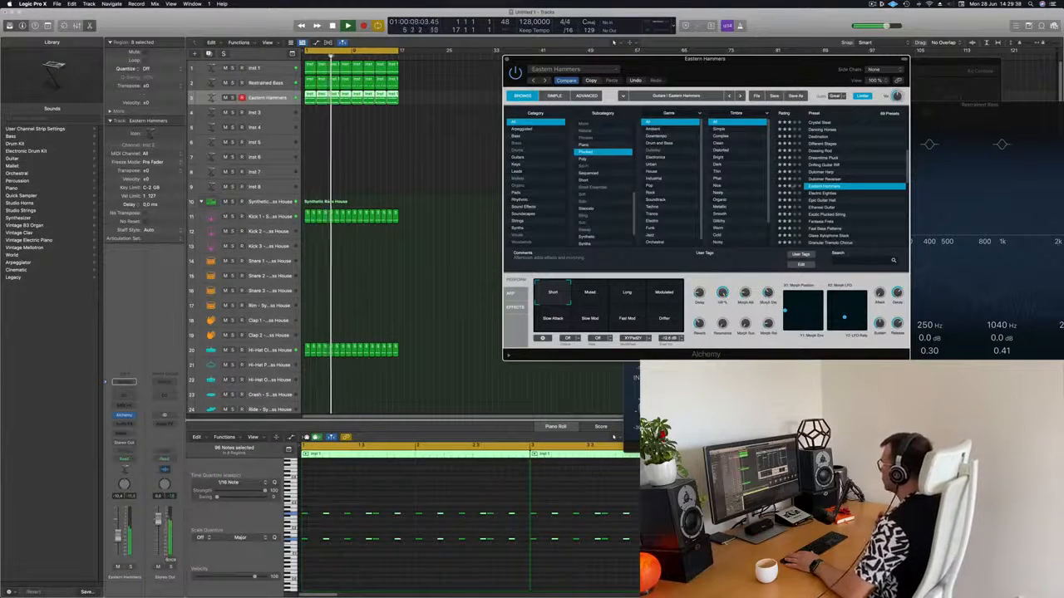
{"action": "left_click_drag", "start_coordinate": [773, 76], "coordinate": [696, 85]}
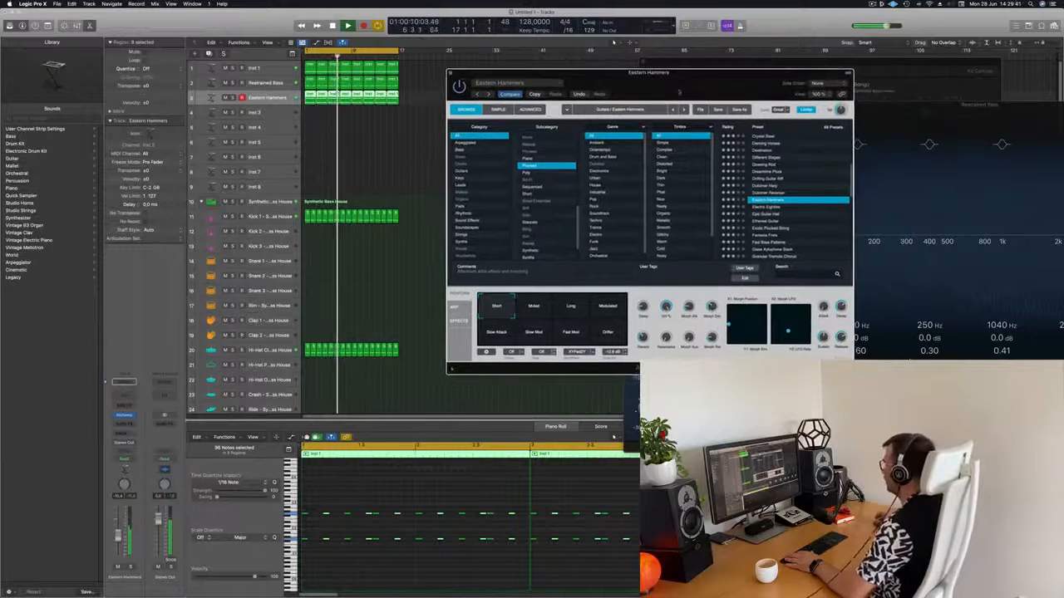
Add a send to Bus 4 on the Eastern Hammers track.
{"action": "left_click", "coordinate": [272, 97]}
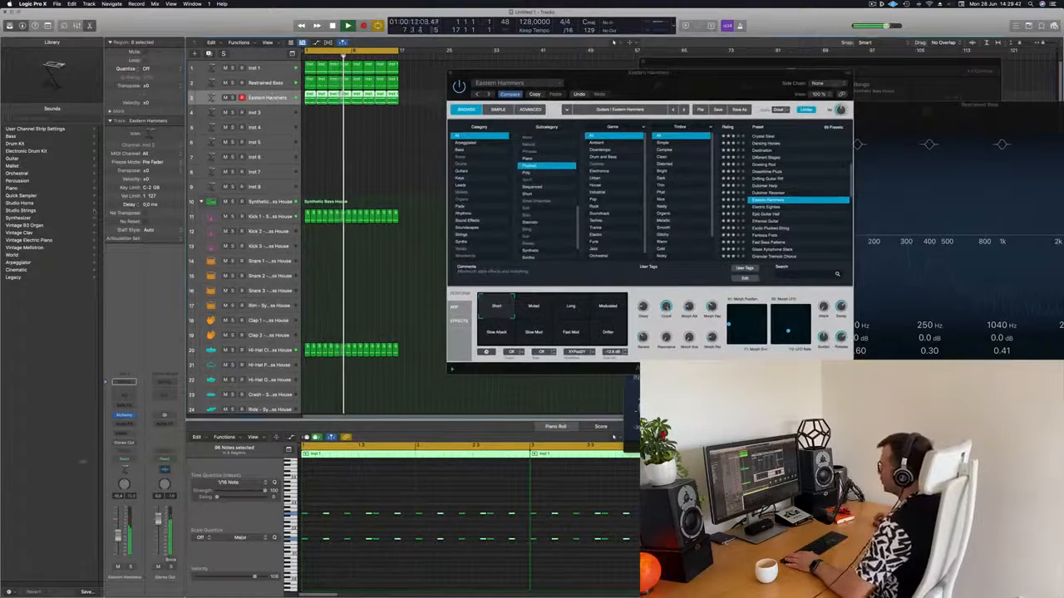
{"action": "left_click", "coordinate": [114, 436]}
{"action": "mouse_move", "coordinate": [145, 443]}
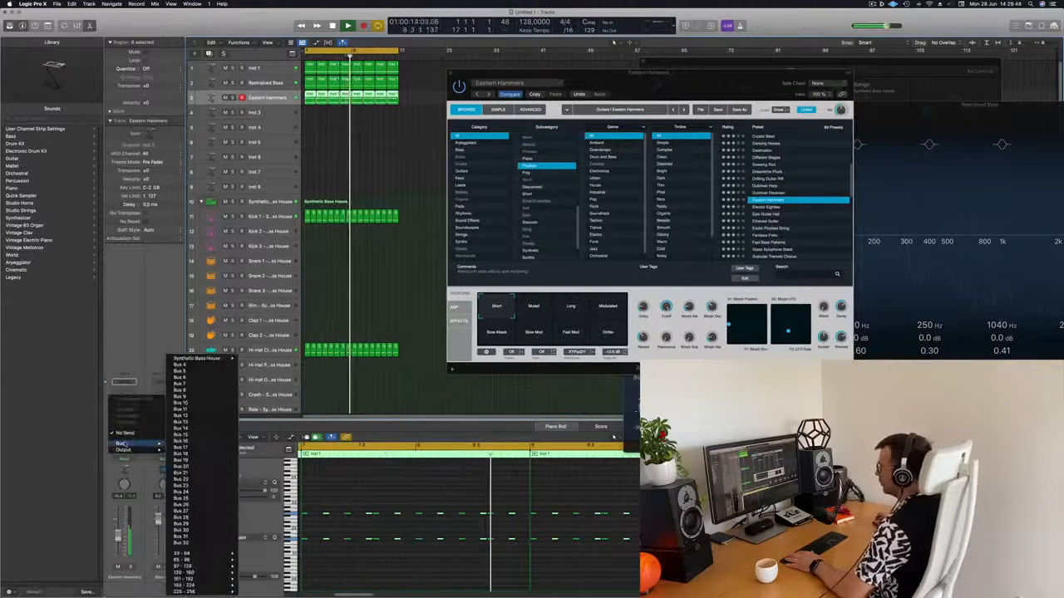
{"action": "left_click", "coordinate": [192, 365]}
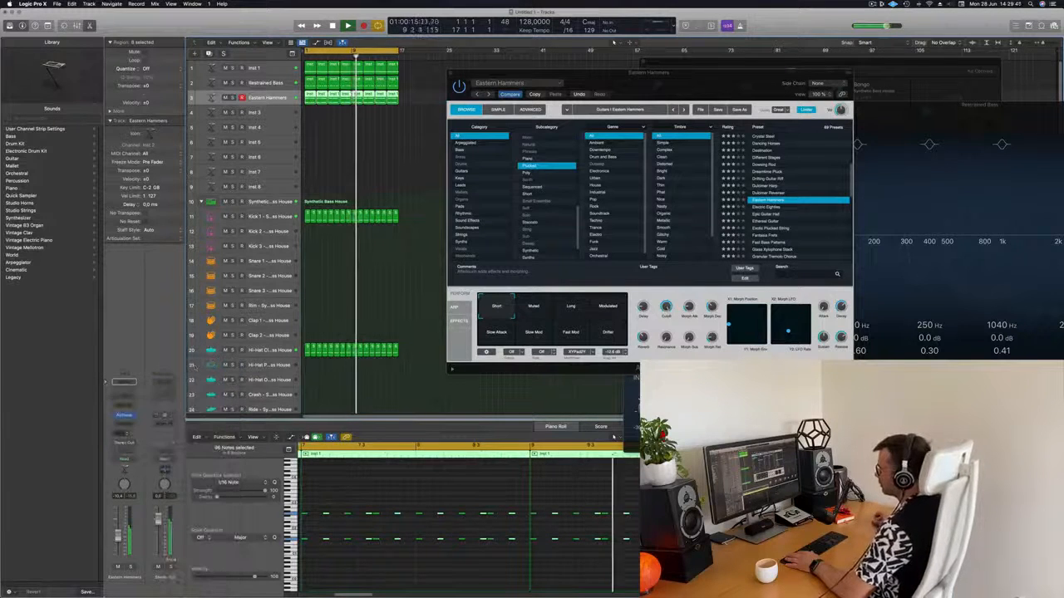
Insert a Delay Designer effect on the auxiliary channel fed by Bus 4.
{"action": "left_click", "coordinate": [164, 421]}
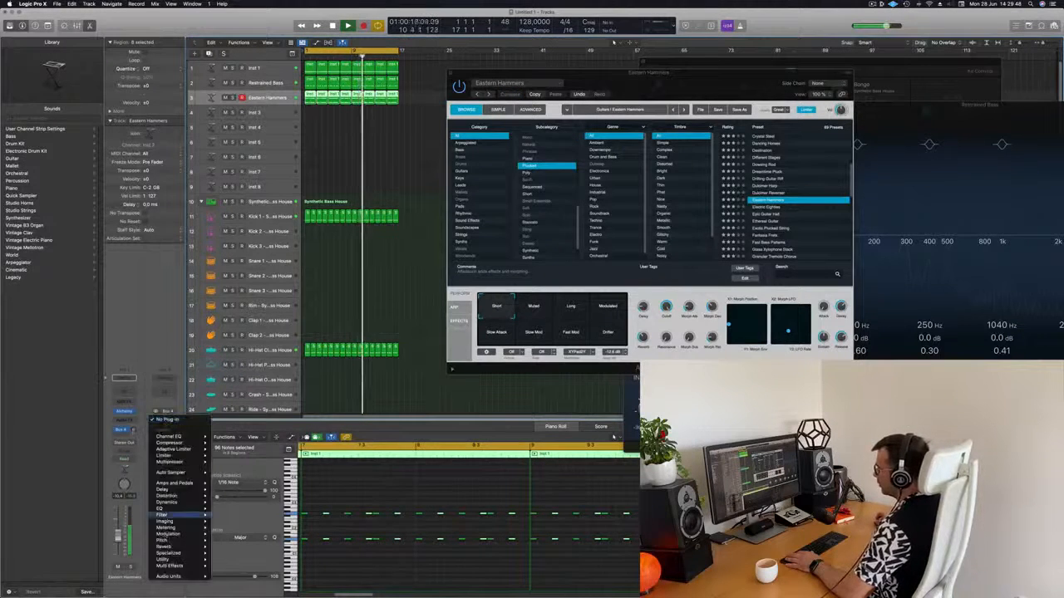
{"action": "mouse_move", "coordinate": [176, 491]}
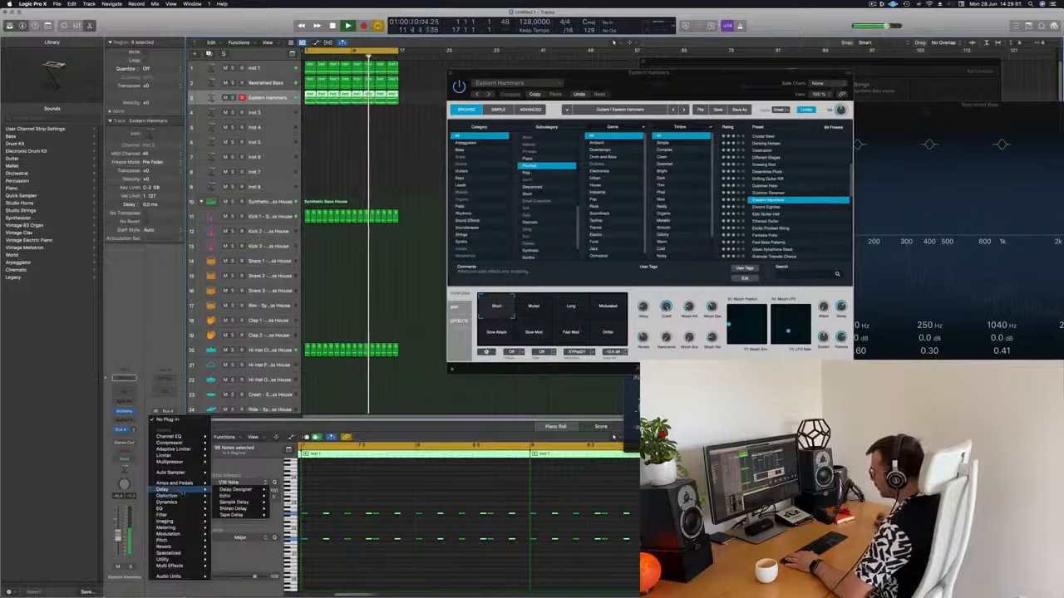
{"action": "mouse_move", "coordinate": [254, 491]}
{"action": "left_click", "coordinate": [287, 490]}
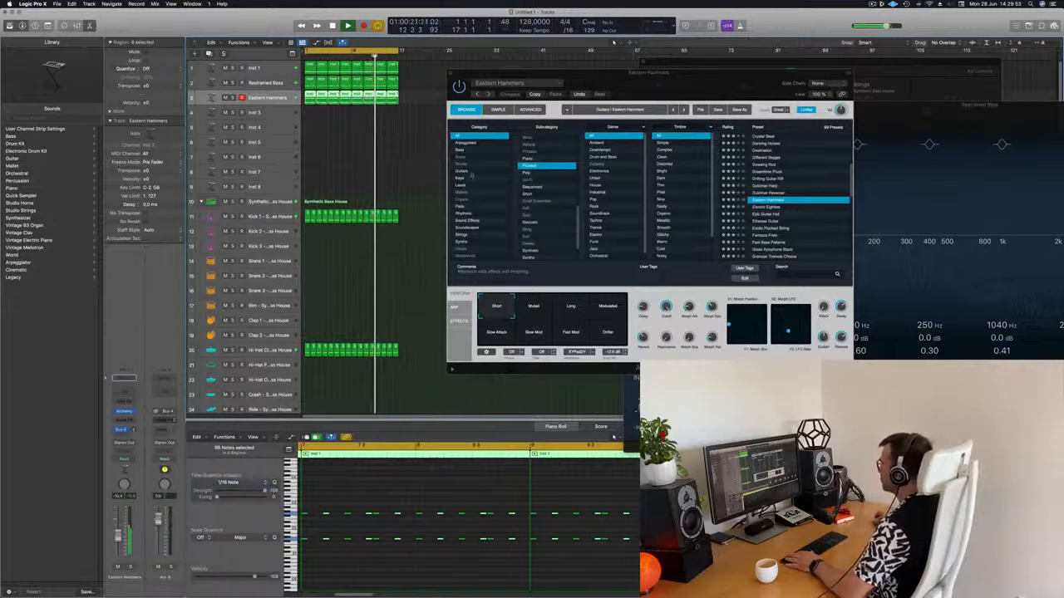
{"action": "left_click_drag", "start_coordinate": [499, 99], "coordinate": [803, 92]}
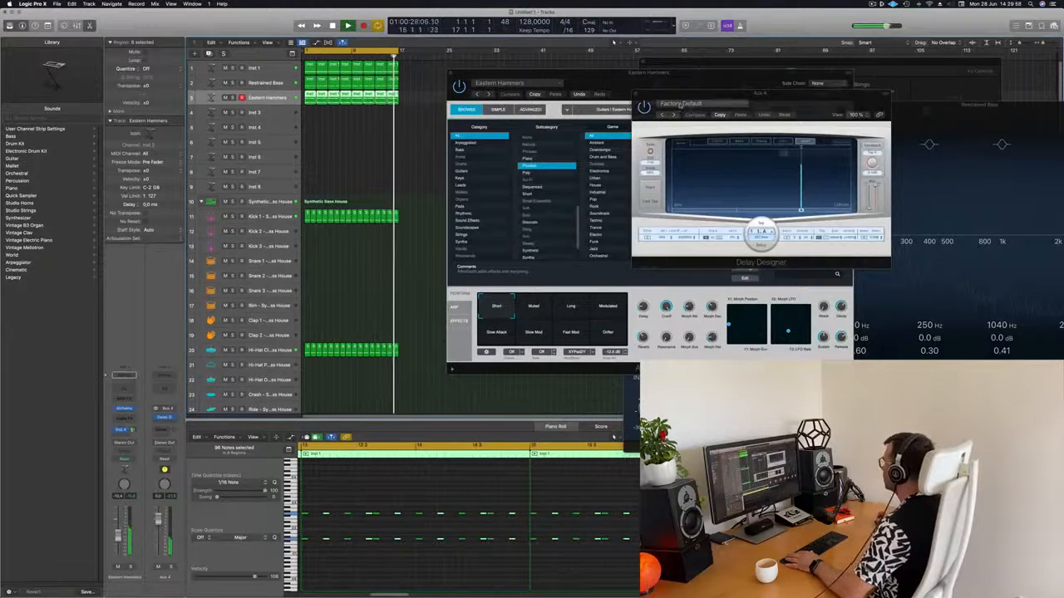
Try the complex Delay Designer presets Falling Pattern, Poly Sweep and Reflections against the loop.
{"action": "left_click", "coordinate": [681, 103]}
{"action": "mouse_move", "coordinate": [736, 247]}
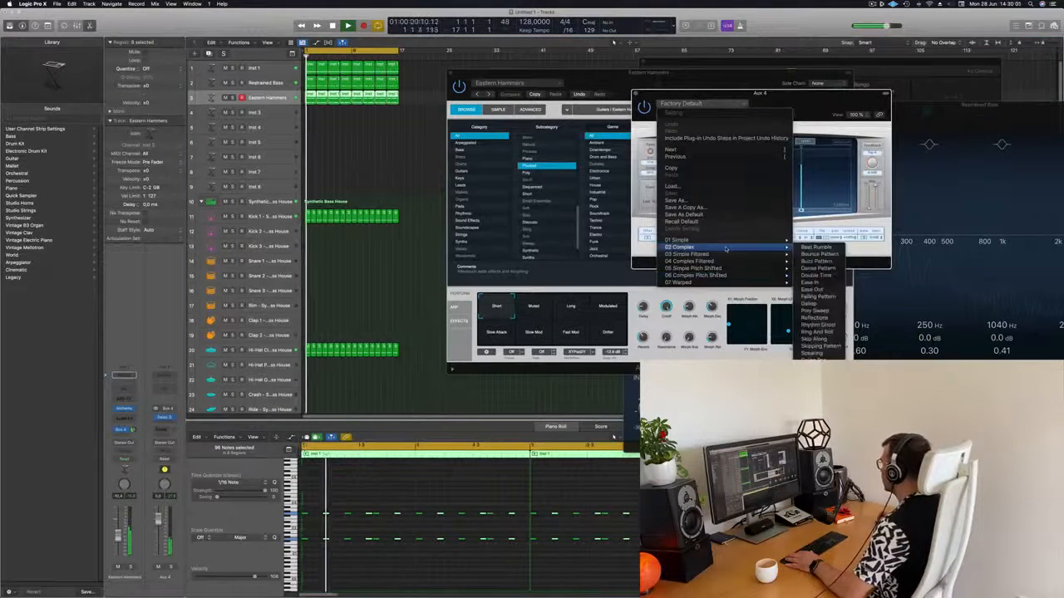
{"action": "left_click", "coordinate": [821, 297]}
{"action": "left_click_drag", "start_coordinate": [793, 102], "coordinate": [725, 102]}
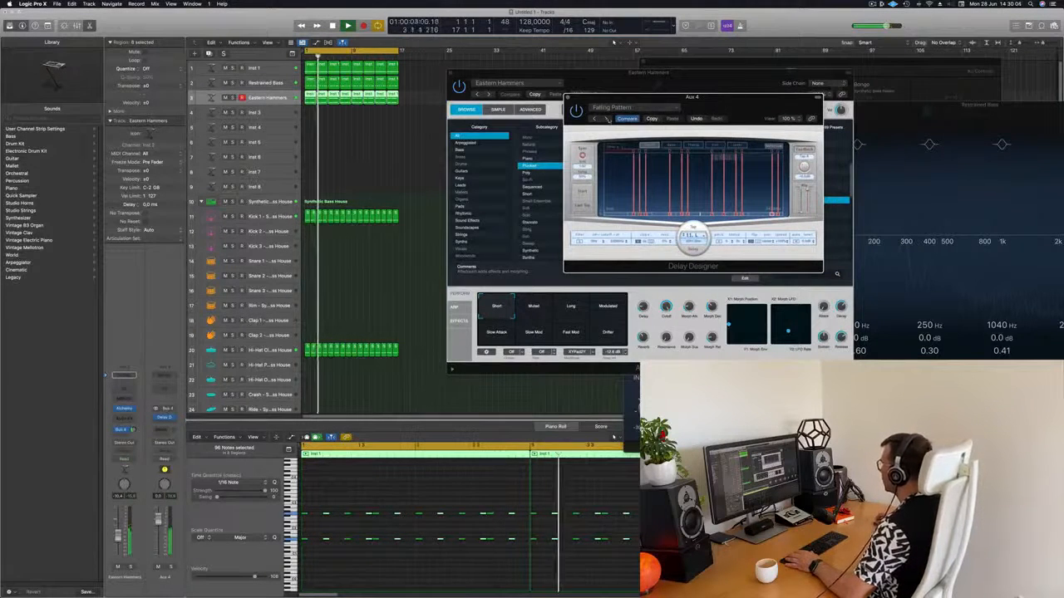
{"action": "left_click", "coordinate": [605, 119]}
{"action": "left_click", "coordinate": [605, 119]}
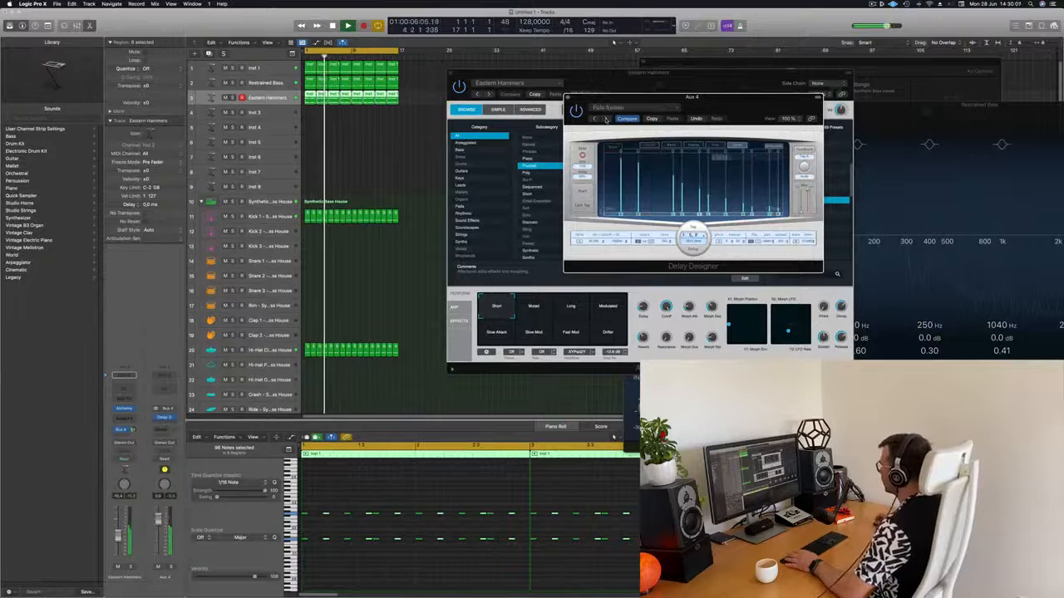
{"action": "left_click", "coordinate": [605, 118]}
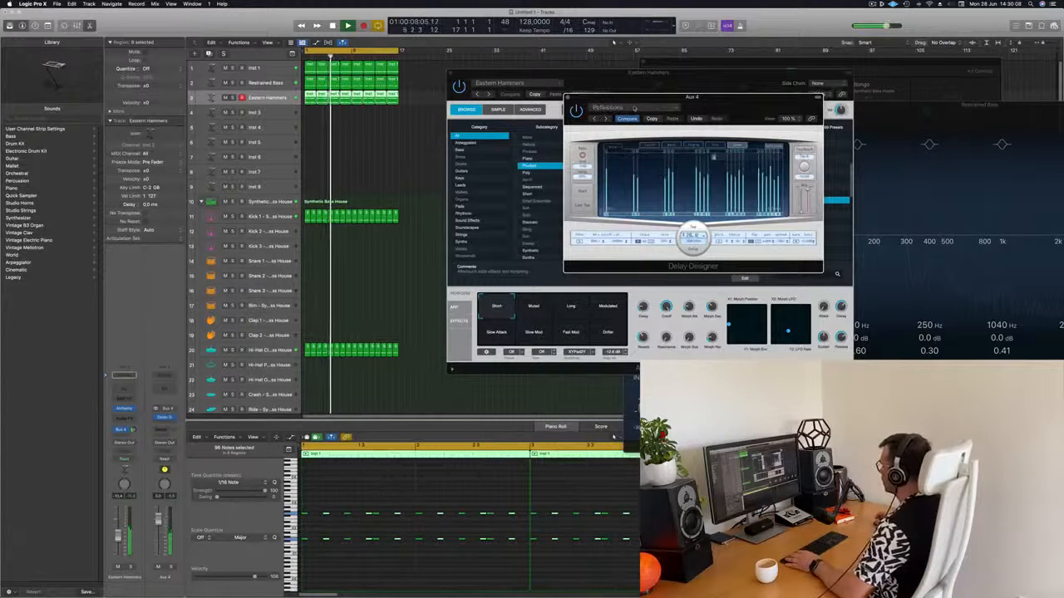
Try the simple Delay Designer presets 1/16 Alternating Pan and 1/8 Dotted Basic Pan.
{"action": "left_click", "coordinate": [633, 108]}
{"action": "mouse_move", "coordinate": [656, 246]}
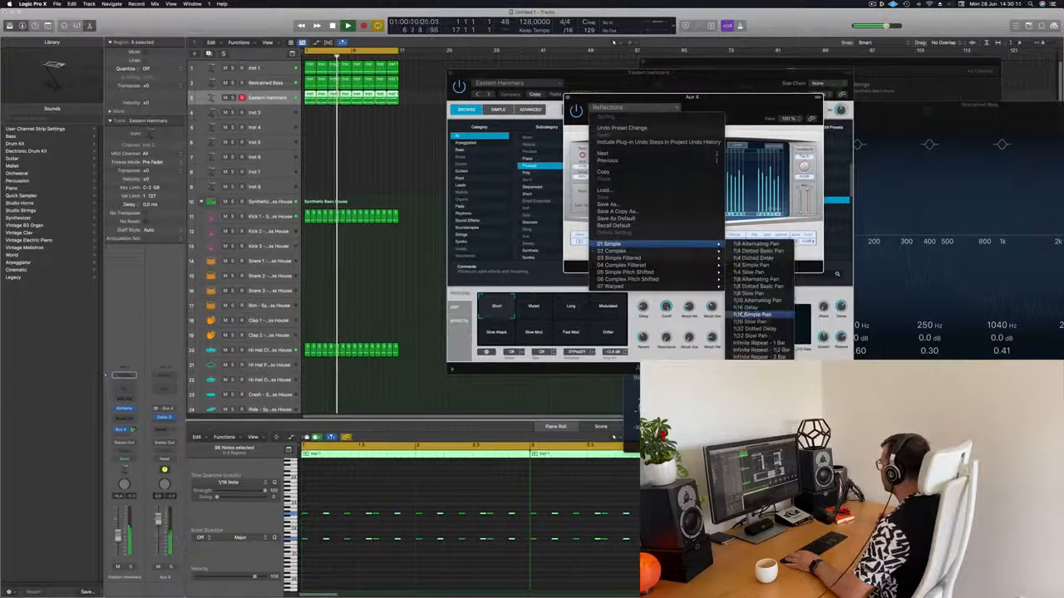
{"action": "left_click", "coordinate": [747, 294]}
{"action": "left_click_drag", "start_coordinate": [743, 96], "coordinate": [699, 121]}
{"action": "left_click", "coordinate": [548, 145]}
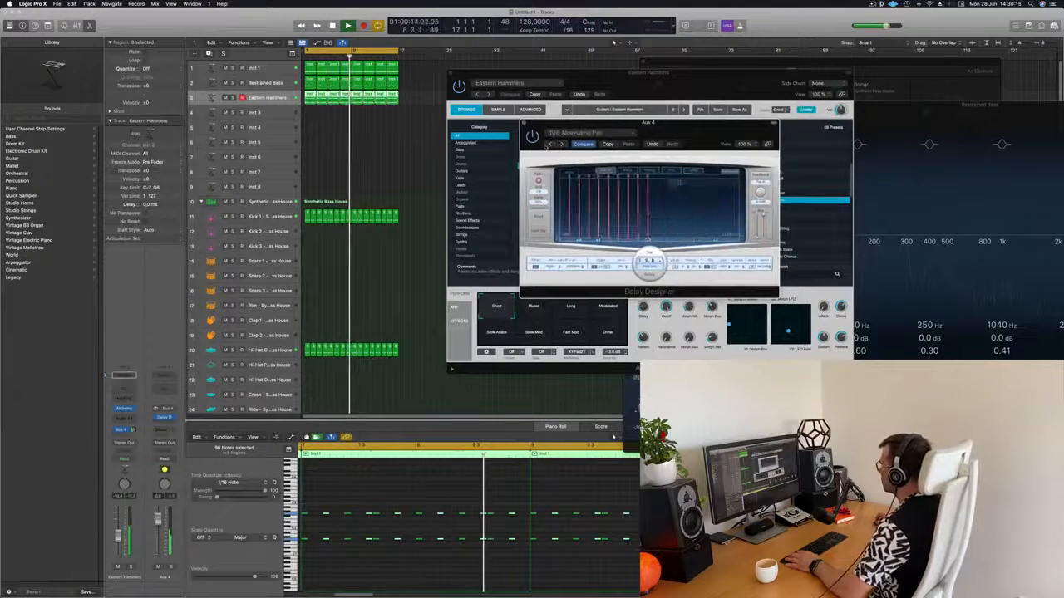
{"action": "left_click", "coordinate": [545, 145]}
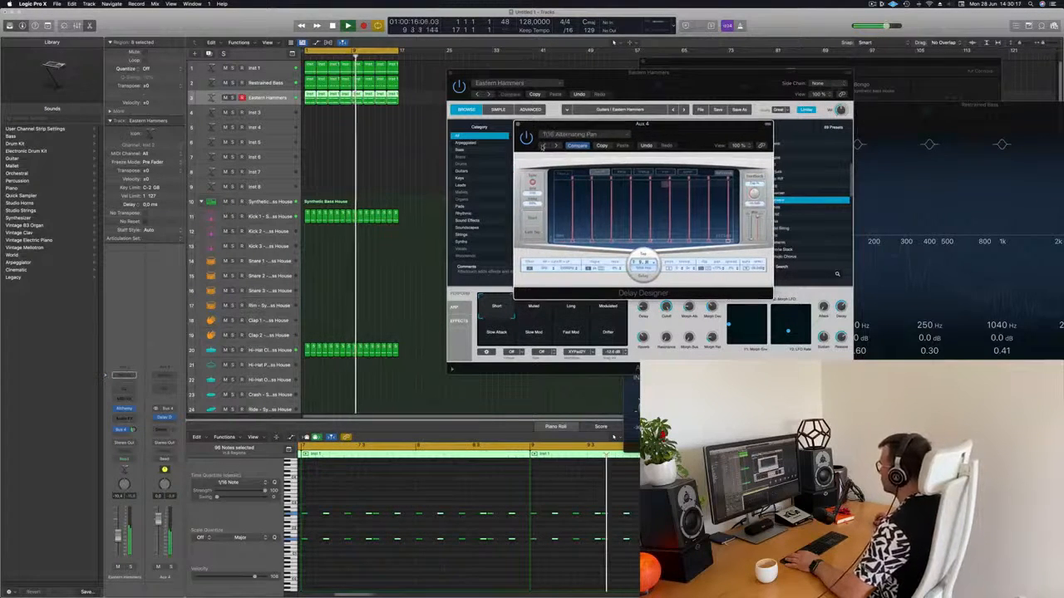
{"action": "left_click", "coordinate": [543, 146]}
Load the simple filtered 1/4 Sweeping Pan preset in Delay Designer and close the effect window.
{"action": "left_click", "coordinate": [570, 134]}
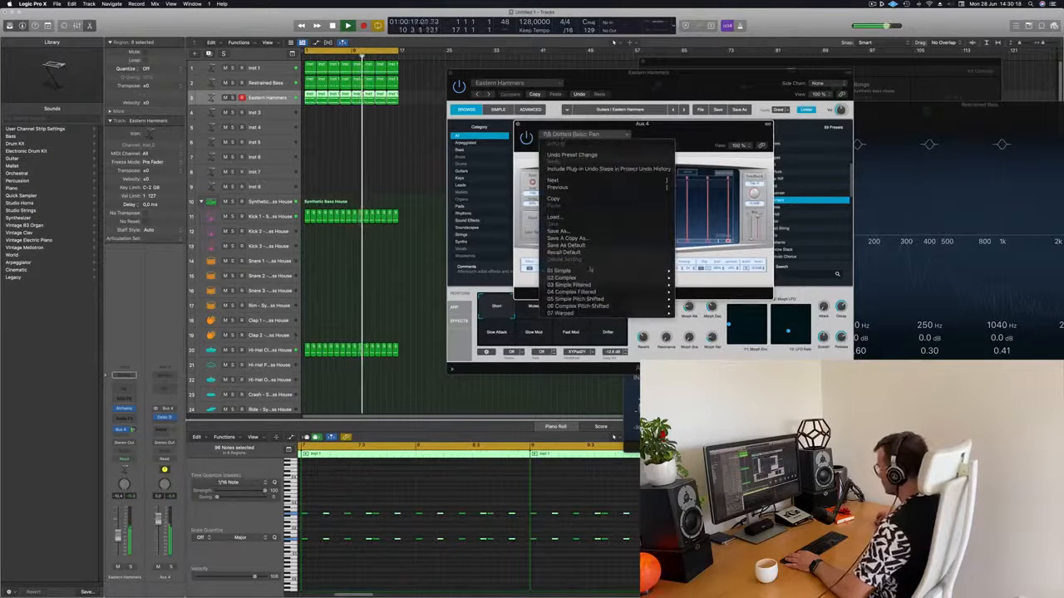
{"action": "mouse_move", "coordinate": [599, 286]}
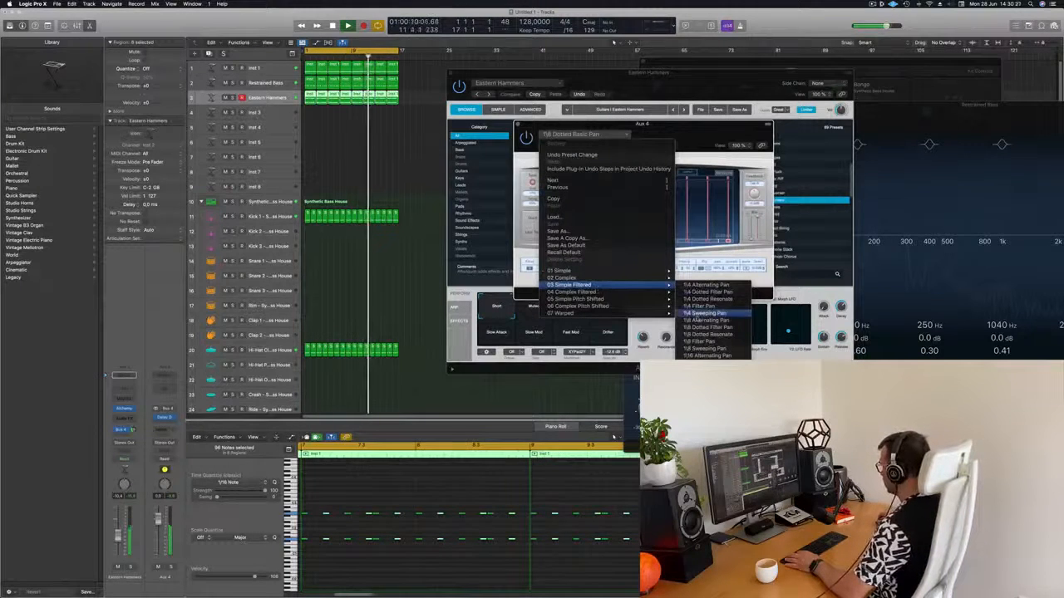
{"action": "left_click", "coordinate": [704, 314]}
{"action": "left_click_drag", "start_coordinate": [687, 127], "coordinate": [733, 113]}
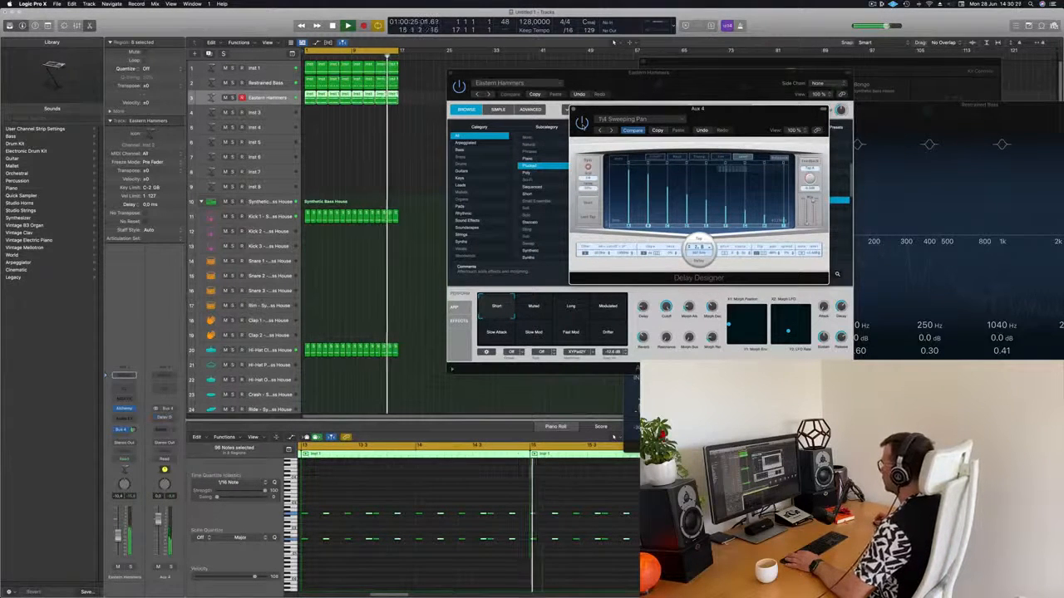
{"action": "left_click", "coordinate": [573, 109]}
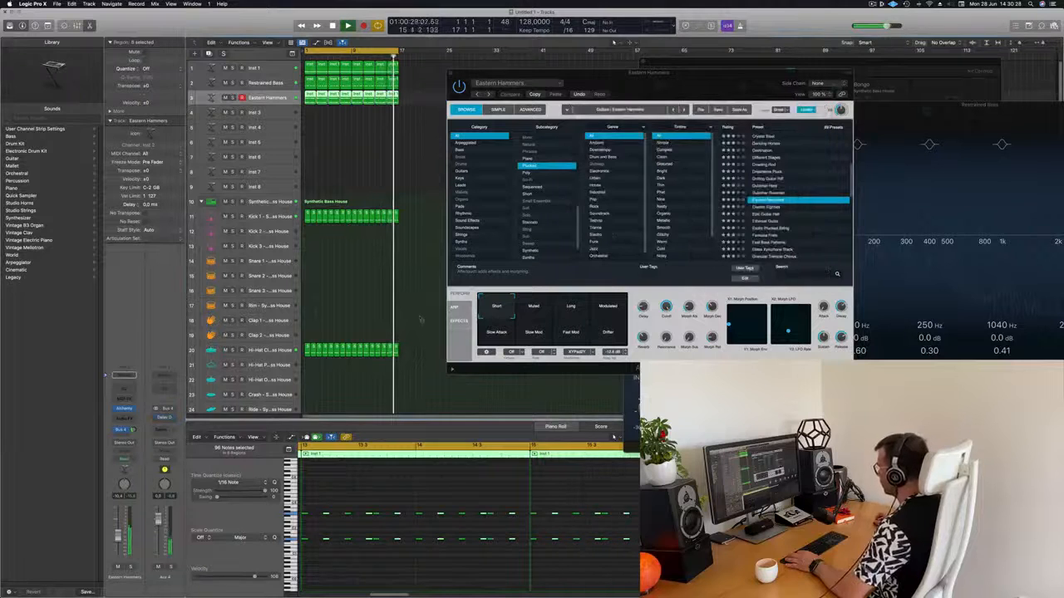
Review Alchemy's built-in effects, adjust the Delay and Reverb amounts of Eastern Hammers and close the instrument.
{"action": "left_click", "coordinate": [456, 320]}
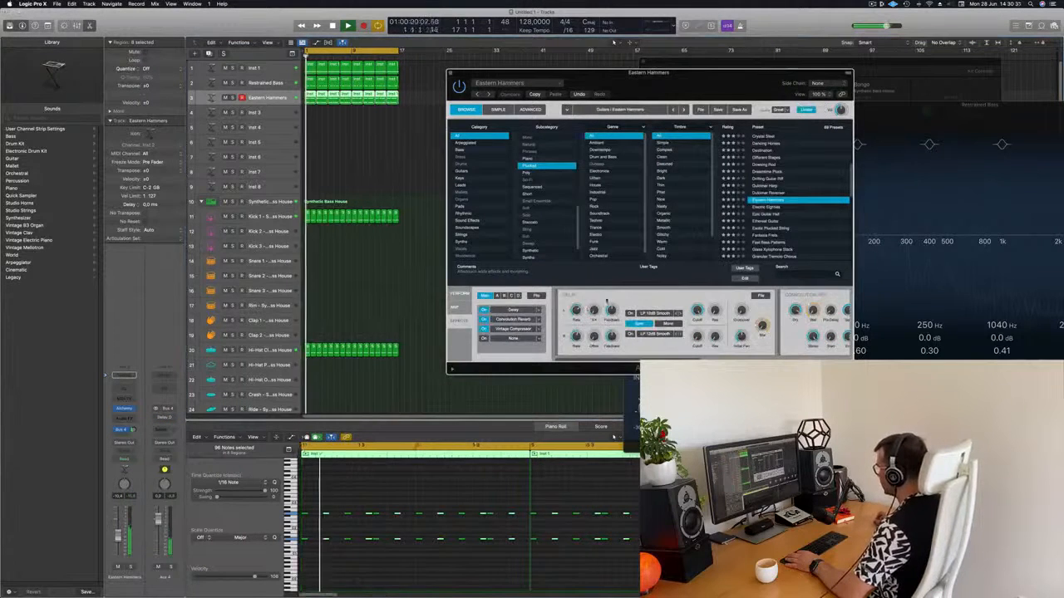
{"action": "left_click", "coordinate": [455, 307]}
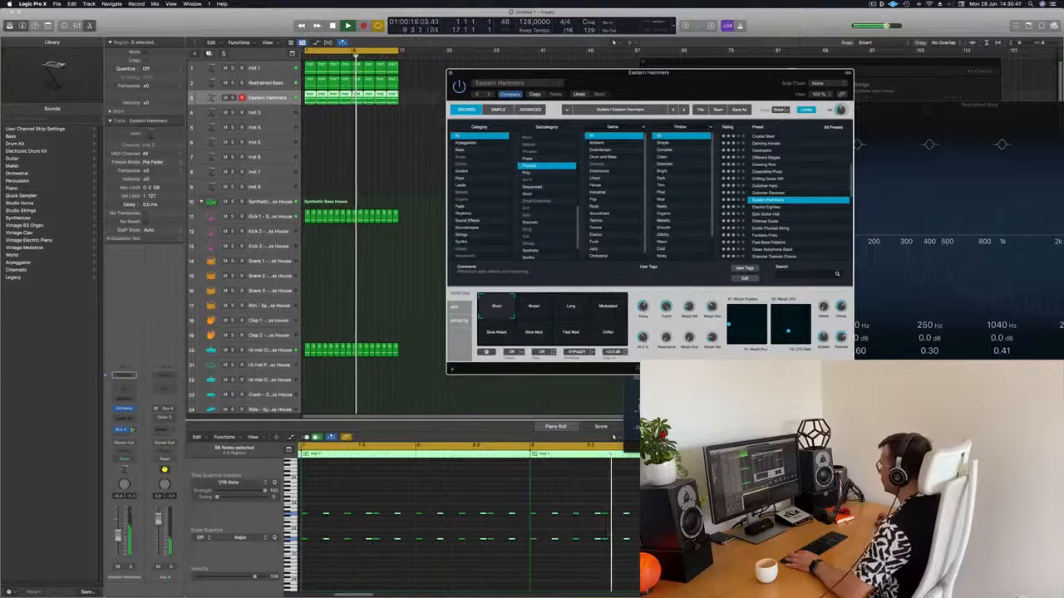
{"action": "left_click_drag", "start_coordinate": [644, 88], "coordinate": [647, 89]}
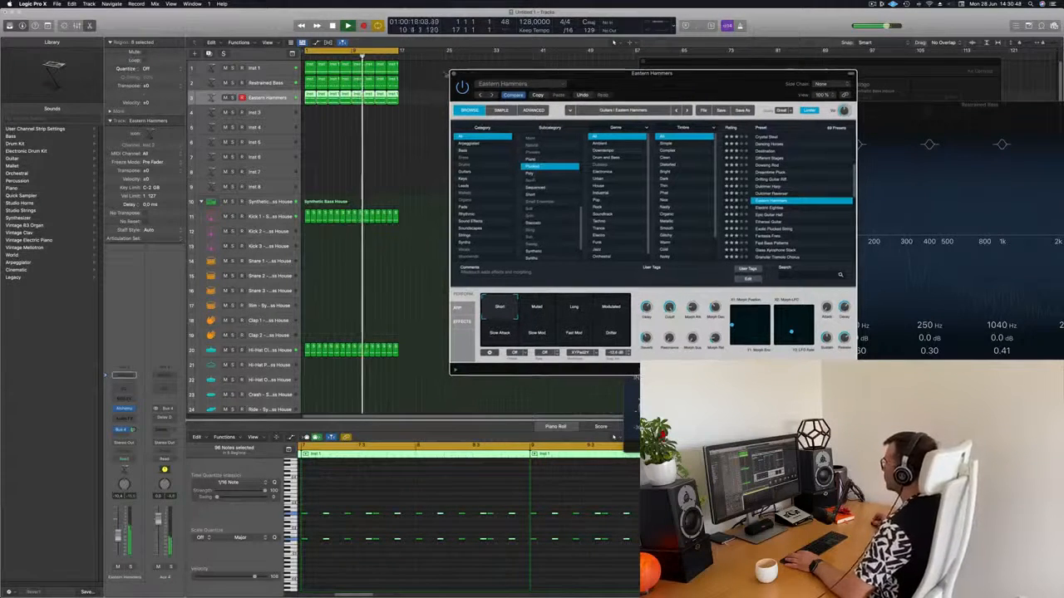
{"action": "left_click", "coordinate": [453, 74]}
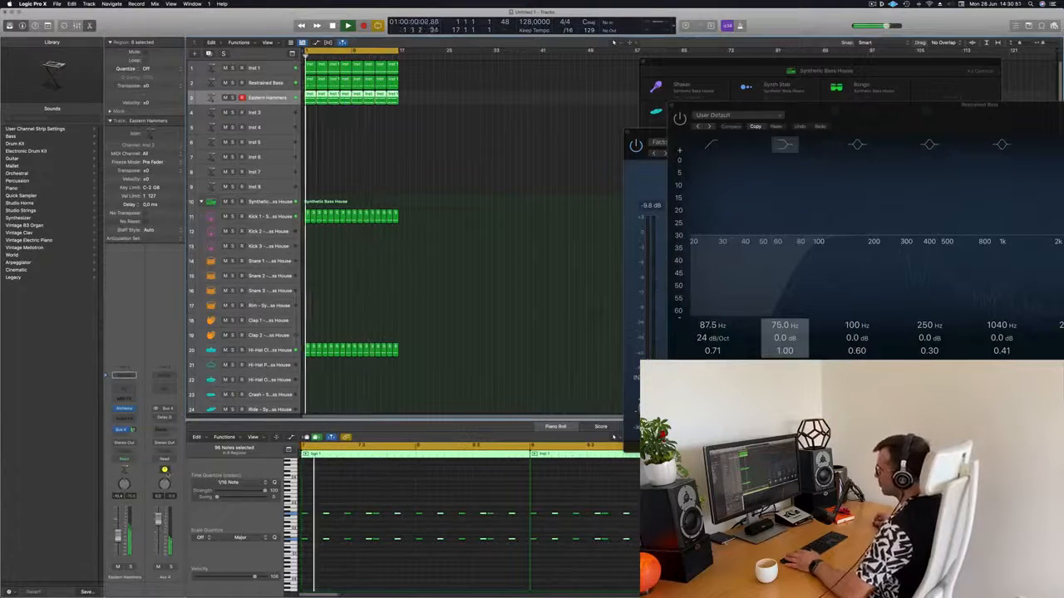
Check Eastern Hammers in solo and add a Channel EQ to it with a 94 Hz, 24 dB/Oct low cut.
{"action": "key", "text": "s"}
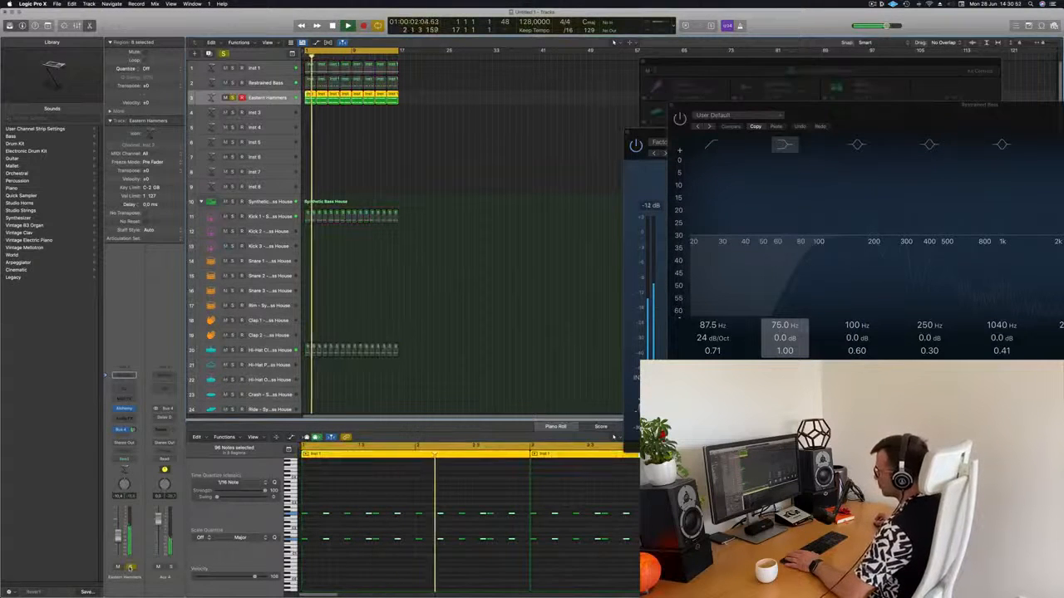
{"action": "key", "text": "s"}
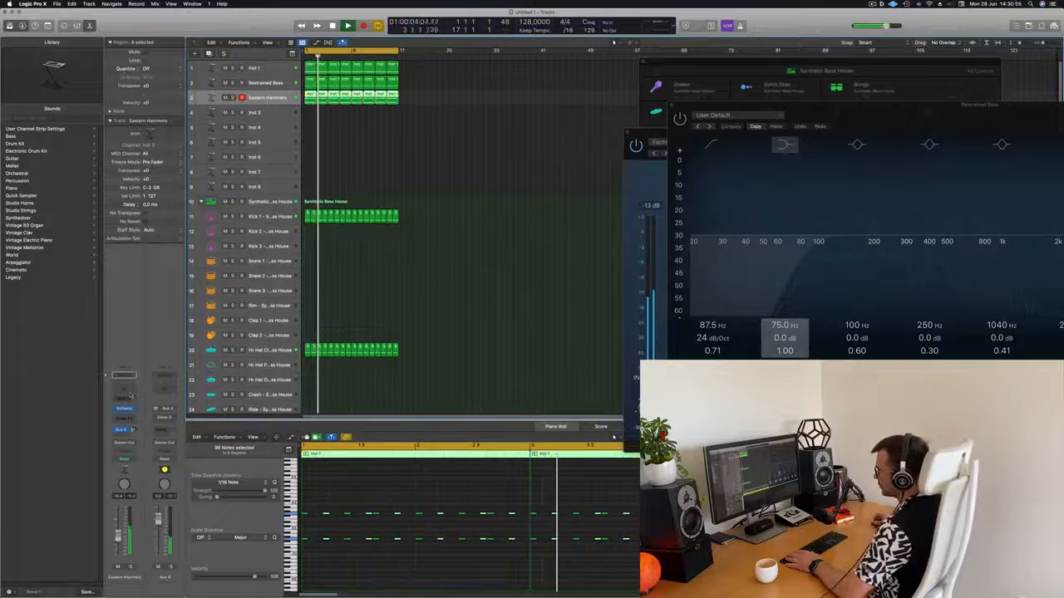
{"action": "key", "text": "v"}
{"action": "left_click", "coordinate": [371, 139]}
{"action": "left_click_drag", "start_coordinate": [375, 177], "coordinate": [482, 183]}
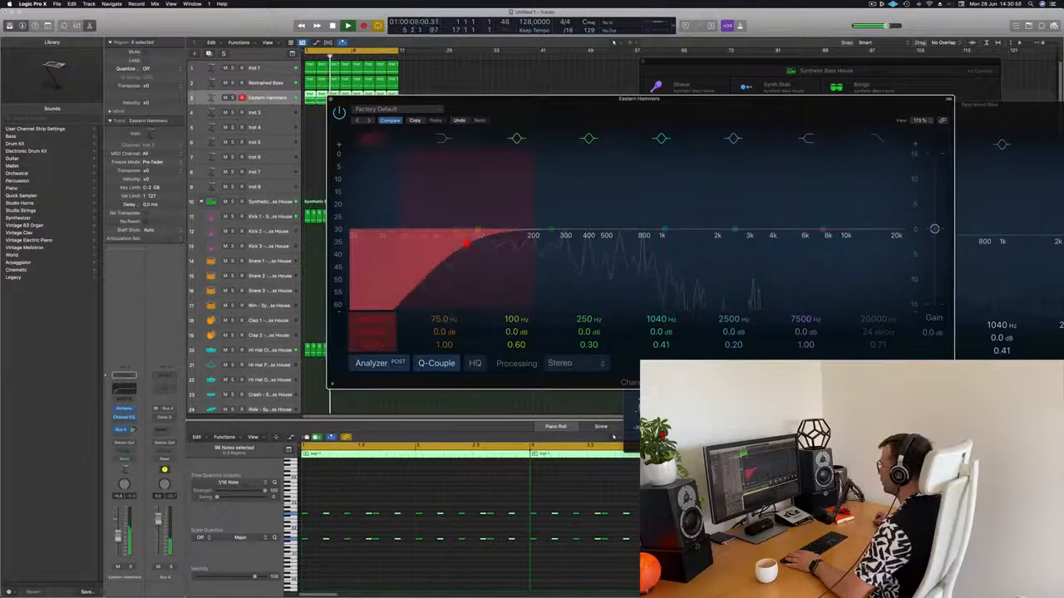
{"action": "left_click_drag", "start_coordinate": [364, 333], "coordinate": [364, 329]}
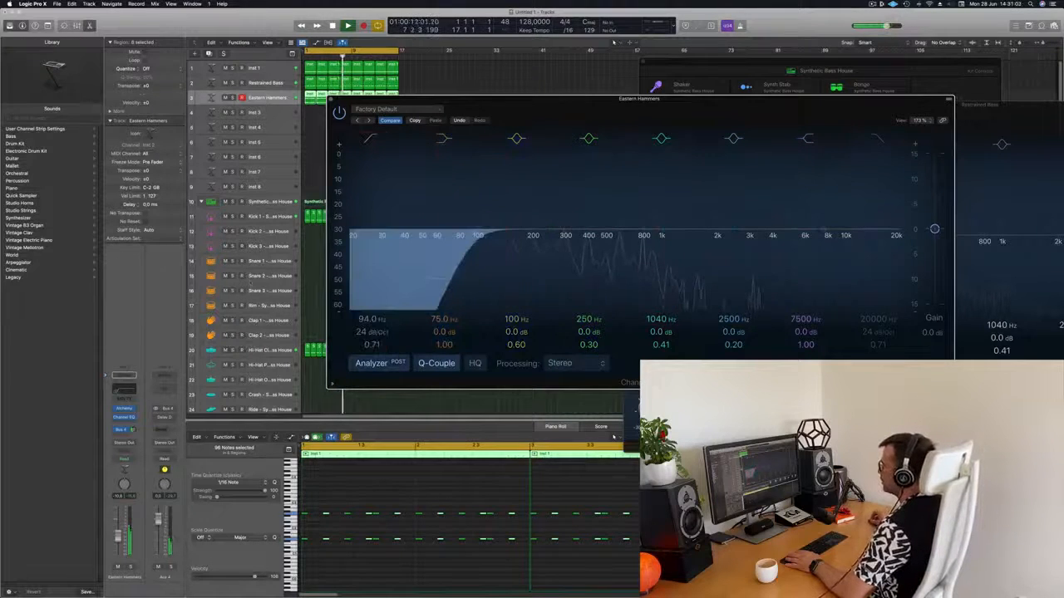
{"action": "key", "text": "s"}
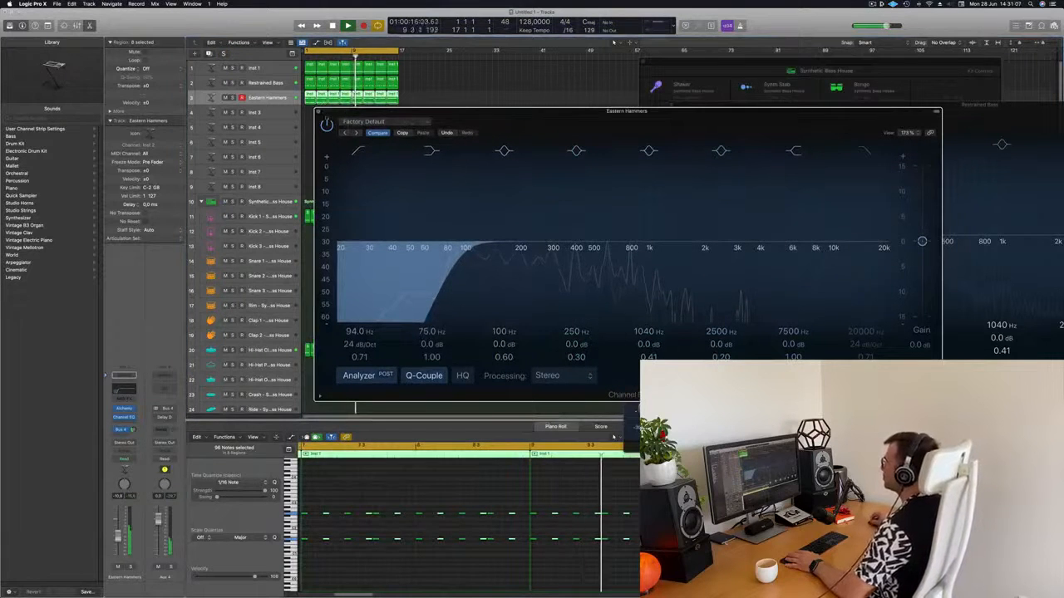
Close the EQ, copy the first kick region onto the Snare 1 track, keep only its beat 2 and 4 notes and transpose them up by octaves.
{"action": "left_click", "coordinate": [319, 112]}
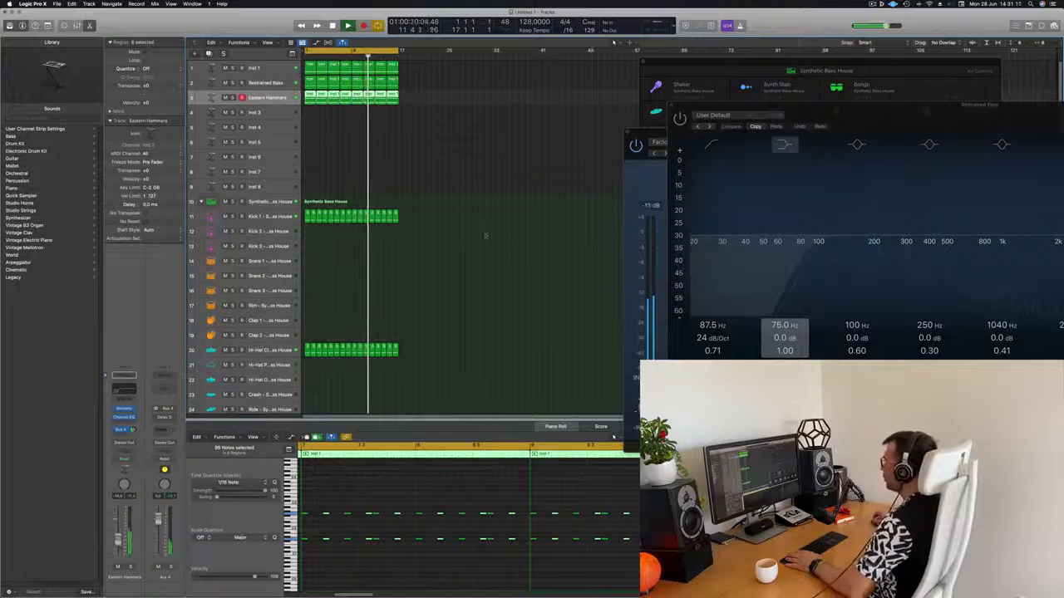
{"action": "left_click", "coordinate": [305, 360]}
{"action": "left_click_drag", "start_coordinate": [306, 214], "coordinate": [307, 263]}
{"action": "left_click", "coordinate": [307, 566]}
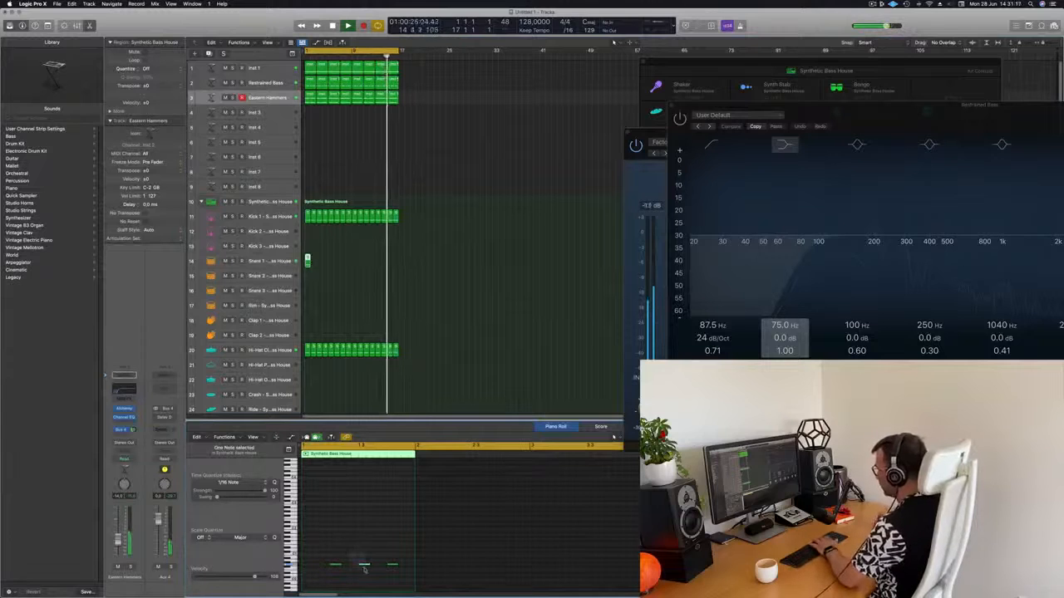
{"action": "left_click_drag", "start_coordinate": [332, 553], "coordinate": [395, 579]}
{"action": "key", "text": "alt+shift+Up"}
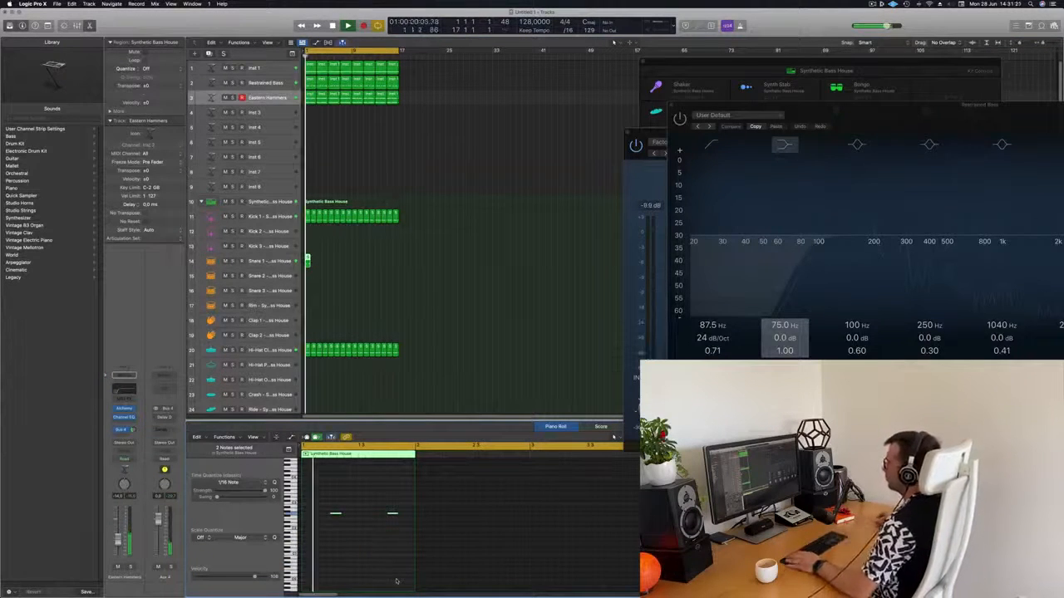
Audition the Snare 1 pattern and repeat its region until it fills the 16-bar loop.
{"action": "left_click", "coordinate": [278, 262]}
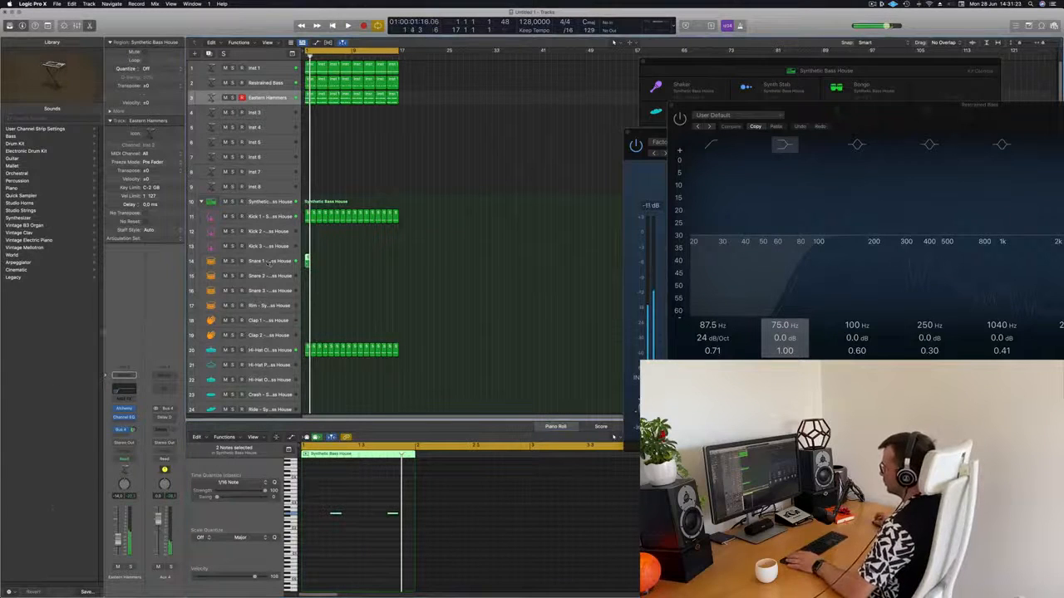
{"action": "key", "text": "space"}
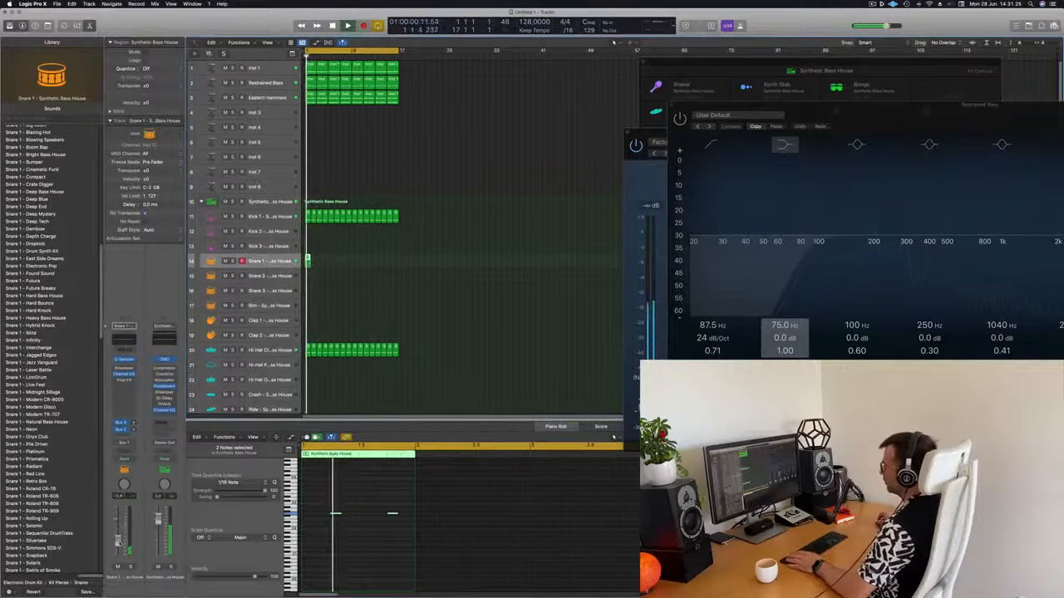
{"action": "key", "text": "space"}
{"action": "key", "text": "space"}
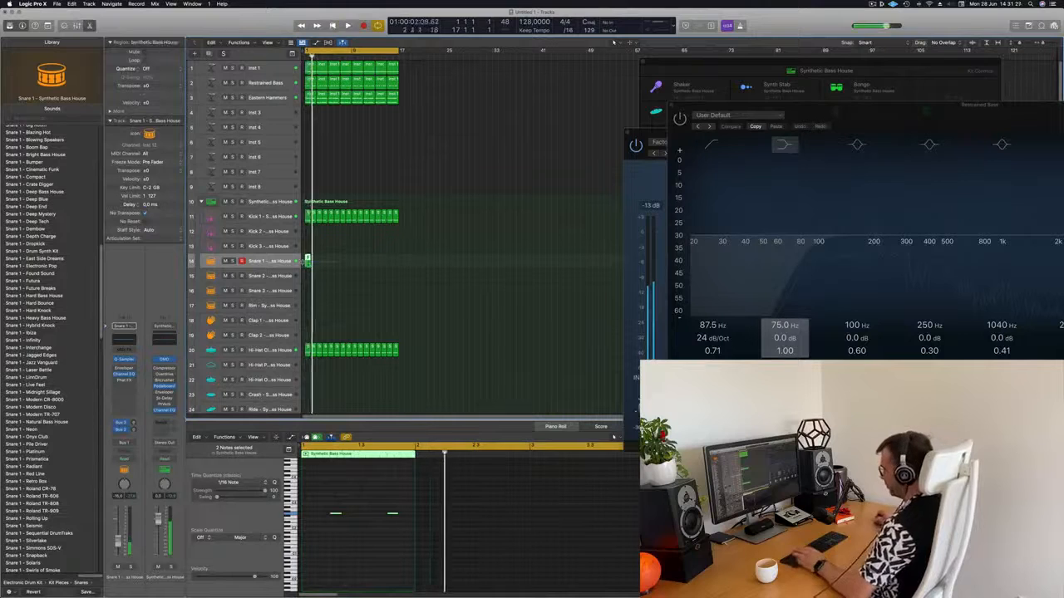
{"action": "key", "text": "super+r"}
{"action": "key", "text": "super+r"}
{"action": "key", "text": "super+r"}
{"action": "key", "text": "super+r"}
{"action": "key", "text": "super+r"}
{"action": "key", "text": "super+r"}
{"action": "key", "text": "super+r"}
{"action": "key", "text": "super+r"}
{"action": "key", "text": "super+r"}
{"action": "key", "text": "super+r"}
{"action": "key", "text": "super+r"}
{"action": "key", "text": "super+r"}
{"action": "key", "text": "super+r"}
{"action": "key", "text": "super+r"}
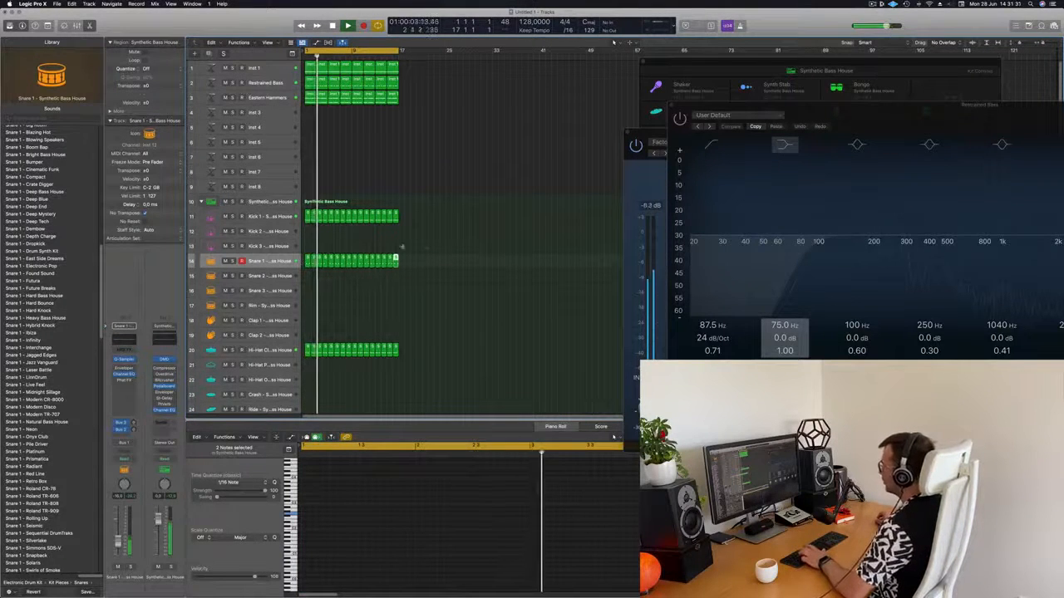
Try all the snare regions on the Snare 3 track, settle them on Snare 2 and audition that track.
{"action": "left_click_drag", "start_coordinate": [412, 261], "coordinate": [311, 277]}
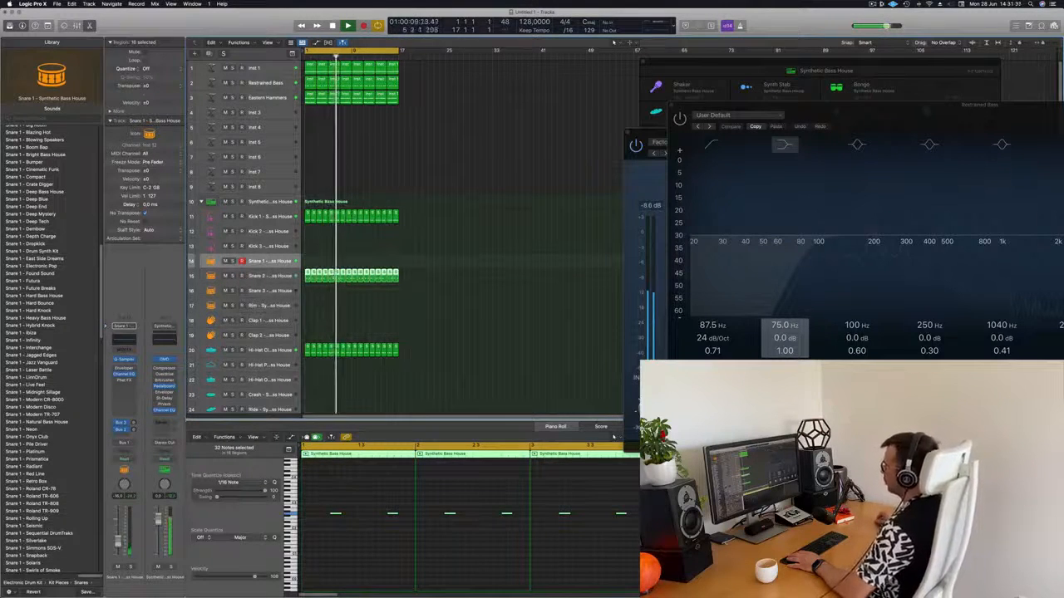
{"action": "left_click_drag", "start_coordinate": [307, 273], "coordinate": [309, 288]}
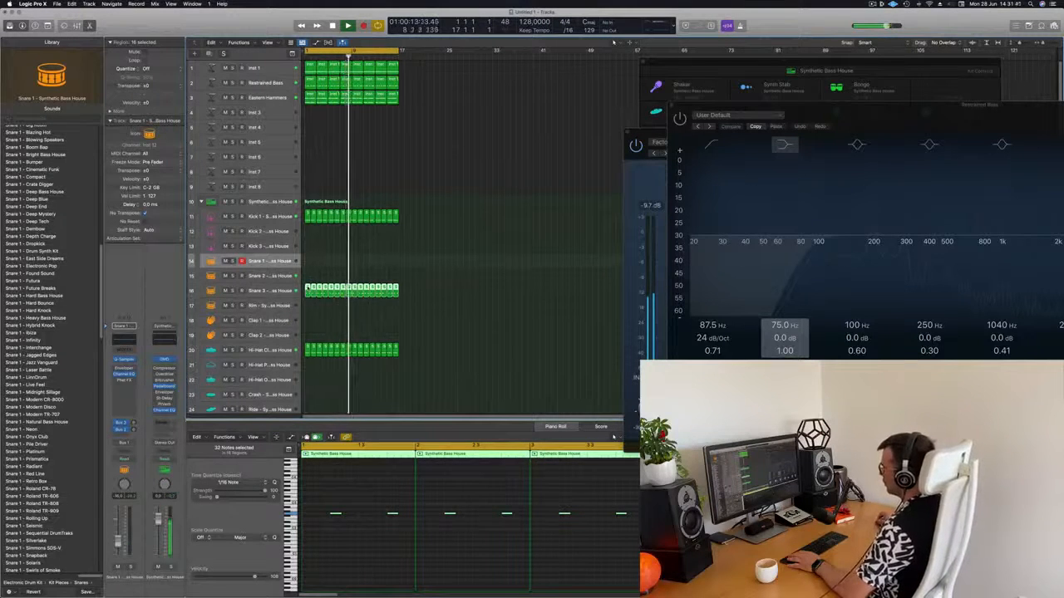
{"action": "left_click_drag", "start_coordinate": [308, 286], "coordinate": [308, 274]}
{"action": "key", "text": "space"}
{"action": "key", "text": "Down"}
{"action": "key", "text": "space"}
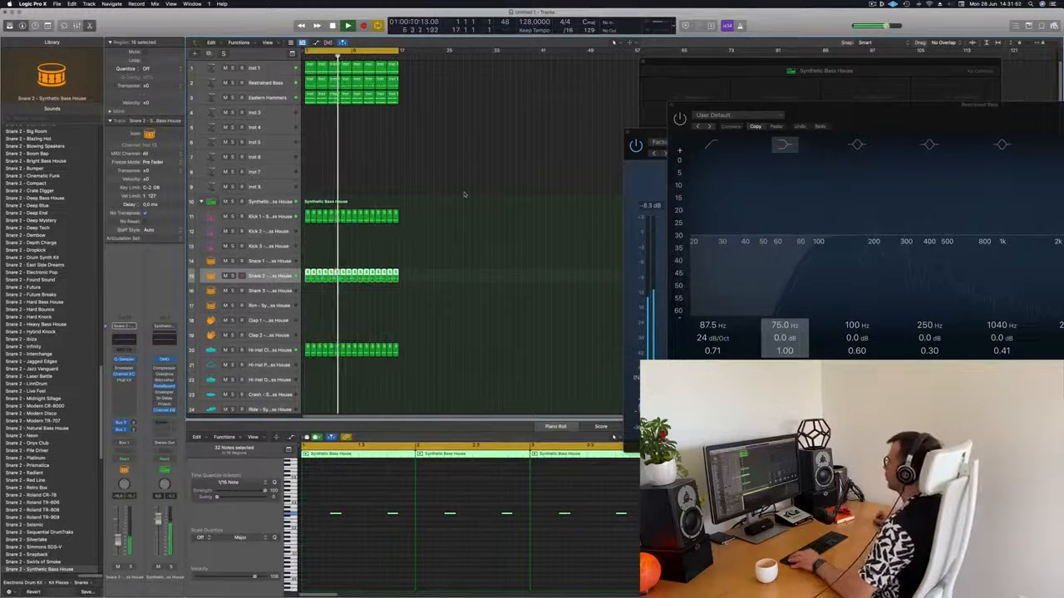
Select every region in the arrangement, name and color them all by their tracks, and clear the selection.
{"action": "scroll", "coordinate": [464, 193], "scroll_direction": "up", "scroll_amount": 6}
{"action": "scroll", "coordinate": [461, 184], "scroll_direction": "down", "scroll_amount": 3}
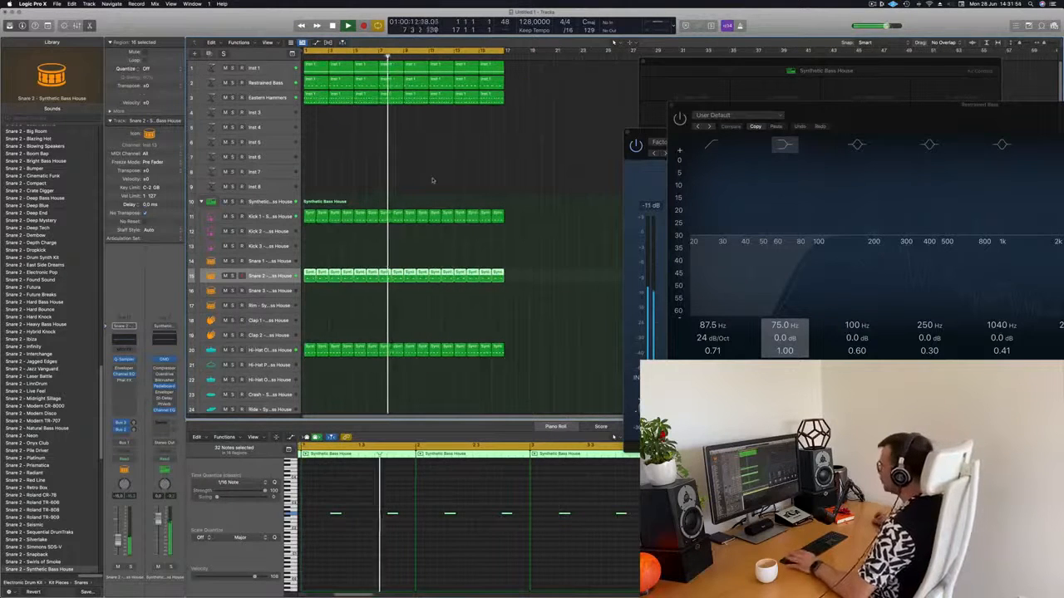
{"action": "left_click", "coordinate": [433, 180]}
{"action": "scroll", "coordinate": [430, 178], "scroll_direction": "up", "scroll_amount": 2}
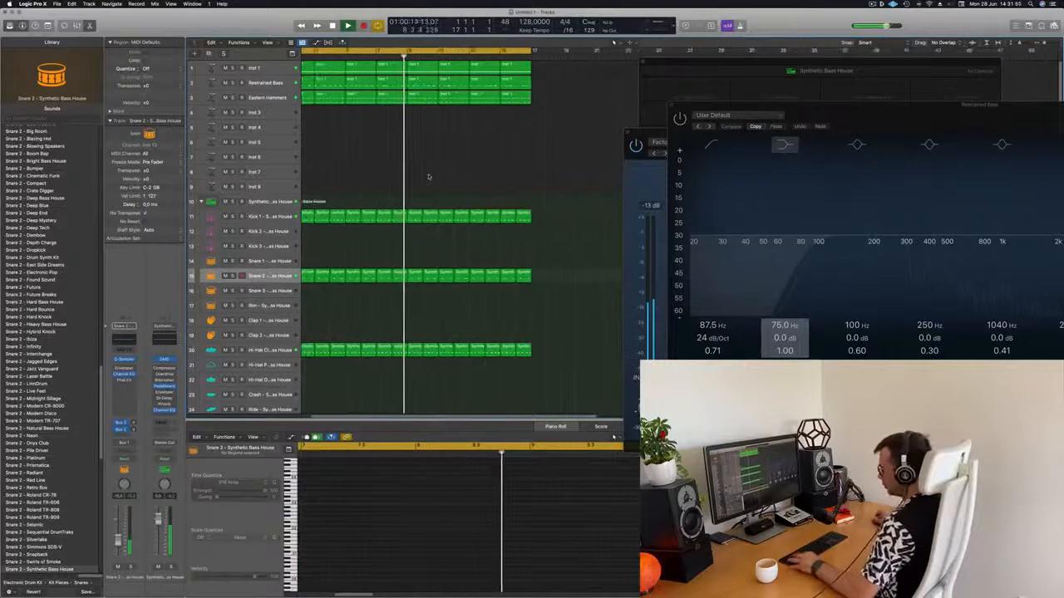
{"action": "key", "text": "super+a"}
{"action": "right_click", "coordinate": [462, 66]}
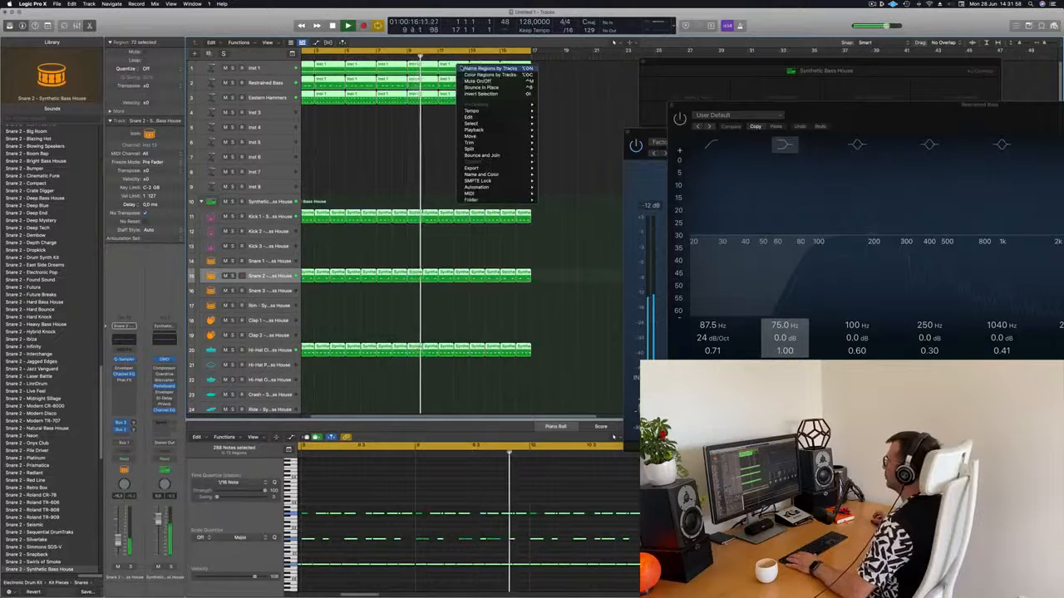
{"action": "left_click", "coordinate": [462, 68]}
{"action": "right_click", "coordinate": [456, 79]}
{"action": "left_click", "coordinate": [462, 88]}
{"action": "right_click", "coordinate": [417, 113]}
{"action": "key", "text": "alt+shift+c"}
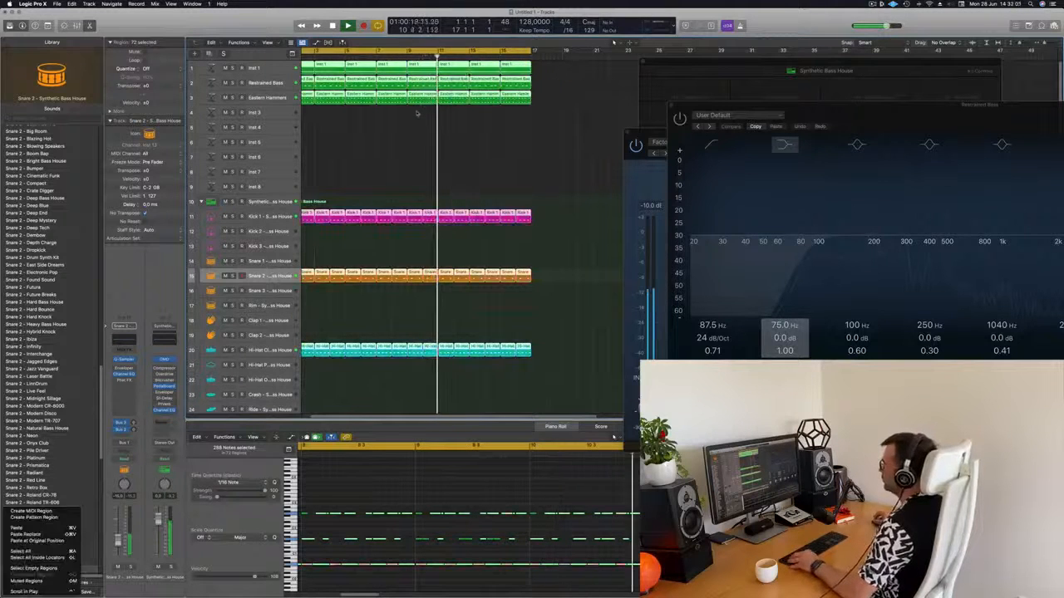
{"action": "left_click", "coordinate": [372, 127]}
Select the Inst 3 track and load the 80s Air Pad preset from Alchemy's Pads category.
{"action": "key", "text": "super+Left"}
{"action": "key", "text": "super+Left"}
{"action": "key", "text": "super+Left"}
{"action": "left_click", "coordinate": [267, 115]}
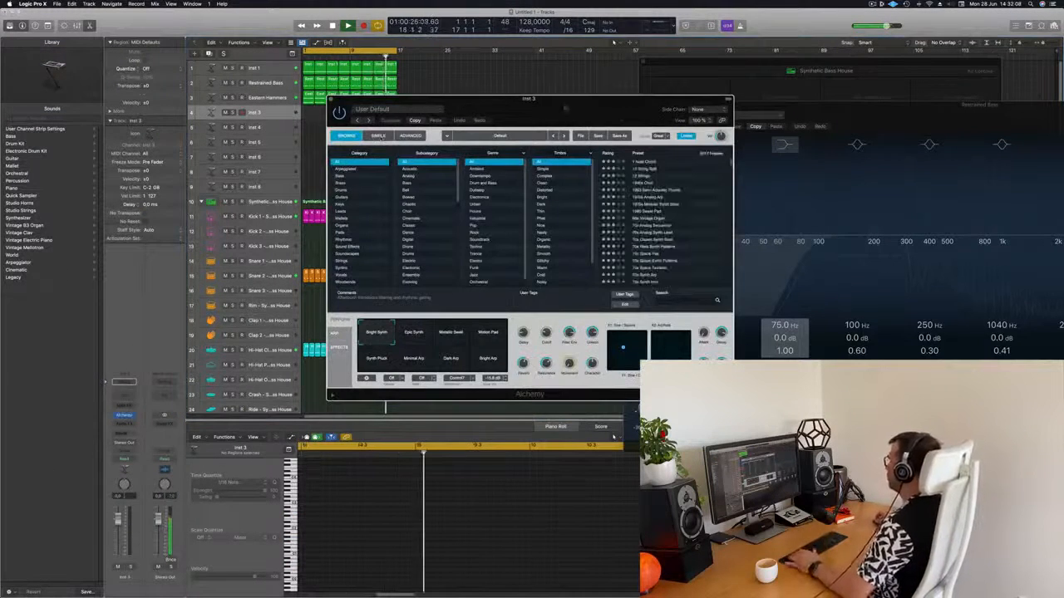
{"action": "left_click_drag", "start_coordinate": [560, 105], "coordinate": [619, 117]}
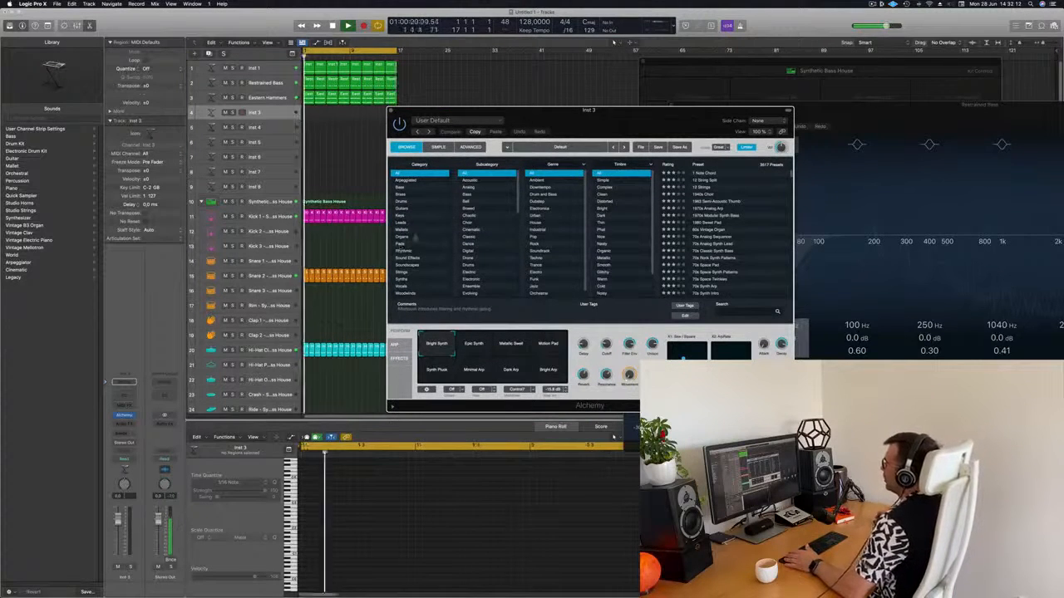
{"action": "left_click", "coordinate": [403, 244]}
{"action": "mouse_move", "coordinate": [660, 114]}
{"action": "left_mouse_down"}
{"action": "mouse_move", "coordinate": [627, 119]}
{"action": "mouse_move", "coordinate": [677, 112]}
{"action": "left_mouse_up"}
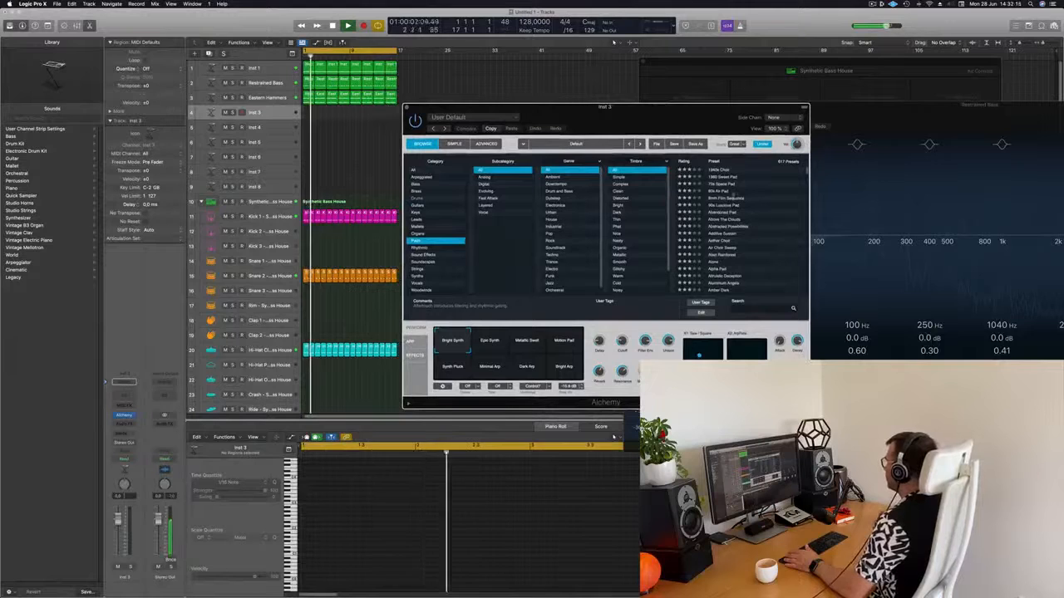
{"action": "left_click", "coordinate": [721, 191]}
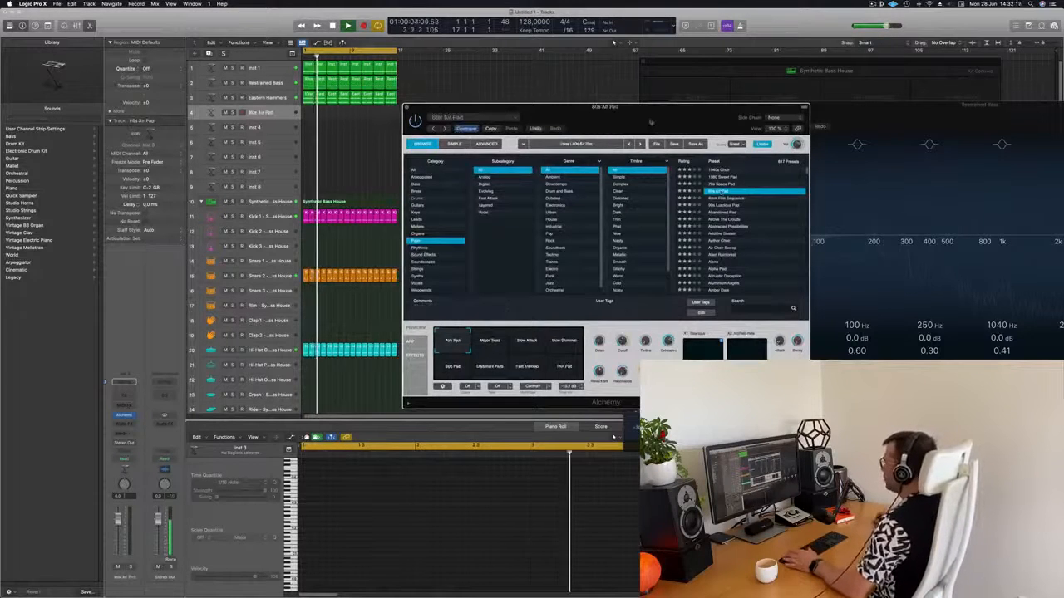
{"action": "left_click_drag", "start_coordinate": [615, 106], "coordinate": [681, 62]}
Open Musical Typing, set its octave to C3, play the 80s Air Pad and lower the track's volume fader.
{"action": "key", "text": "super+k"}
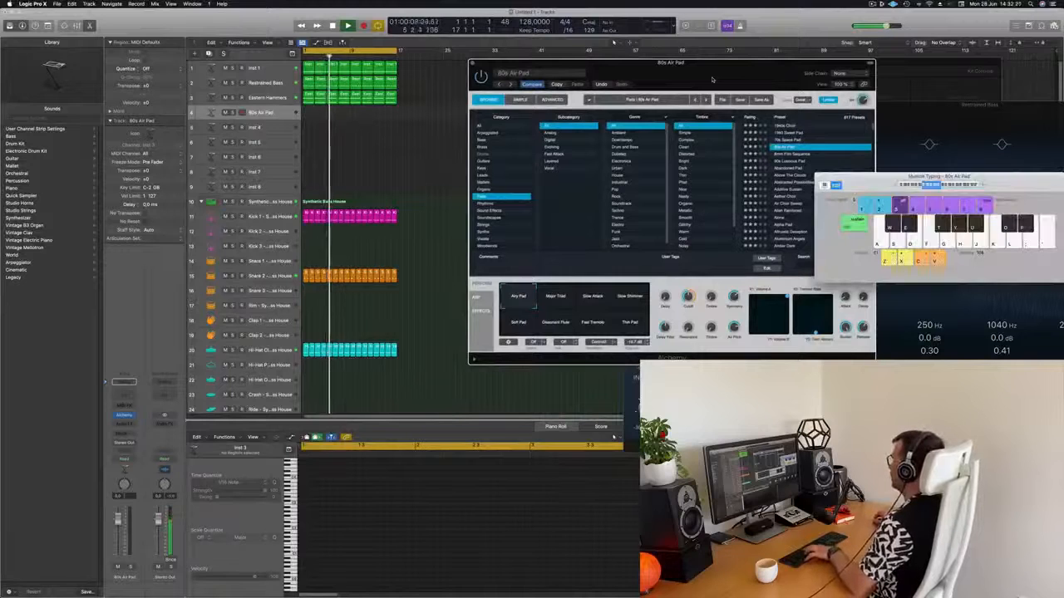
{"action": "key", "text": "x"}
{"action": "key", "text": "f"}
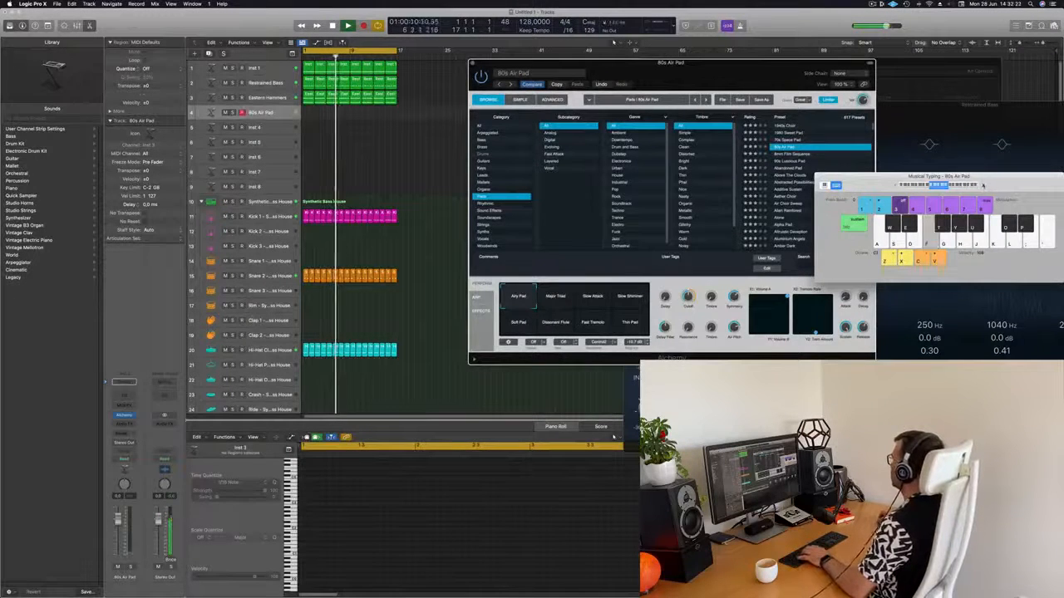
{"action": "key", "text": "x"}
{"action": "left_click_drag", "start_coordinate": [645, 74], "coordinate": [620, 84]}
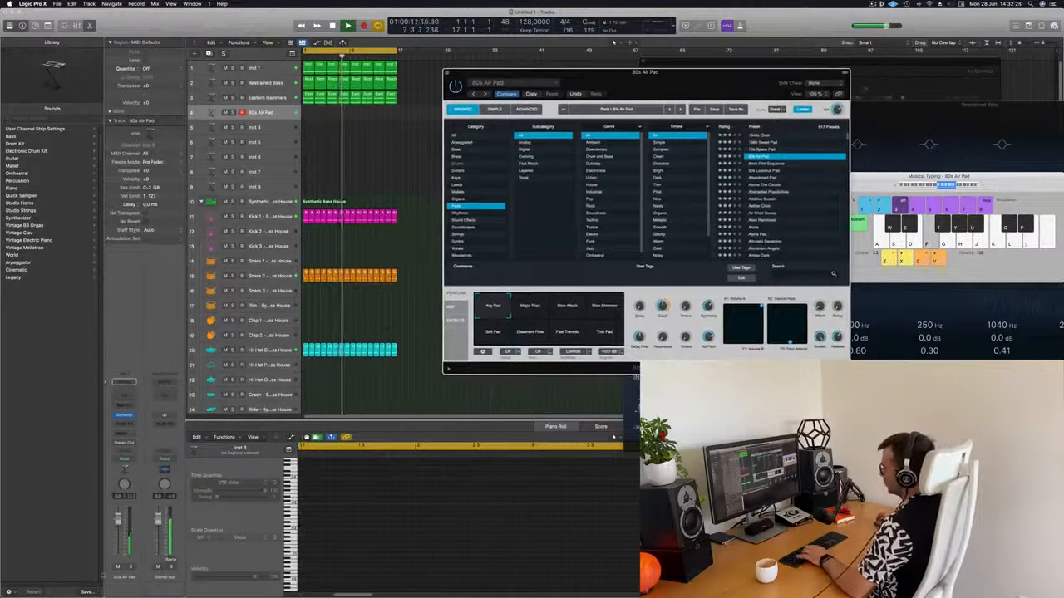
{"action": "left_click_drag", "start_coordinate": [118, 519], "coordinate": [118, 538]}
{"action": "key", "text": "f"}
{"action": "key", "text": "f"}
{"action": "key", "text": "g"}
{"action": "key", "text": "h"}
Add a Bus 5 send to the 80s Air Pad and insert SilverVerb on the resulting aux channel.
{"action": "left_click", "coordinate": [124, 432]}
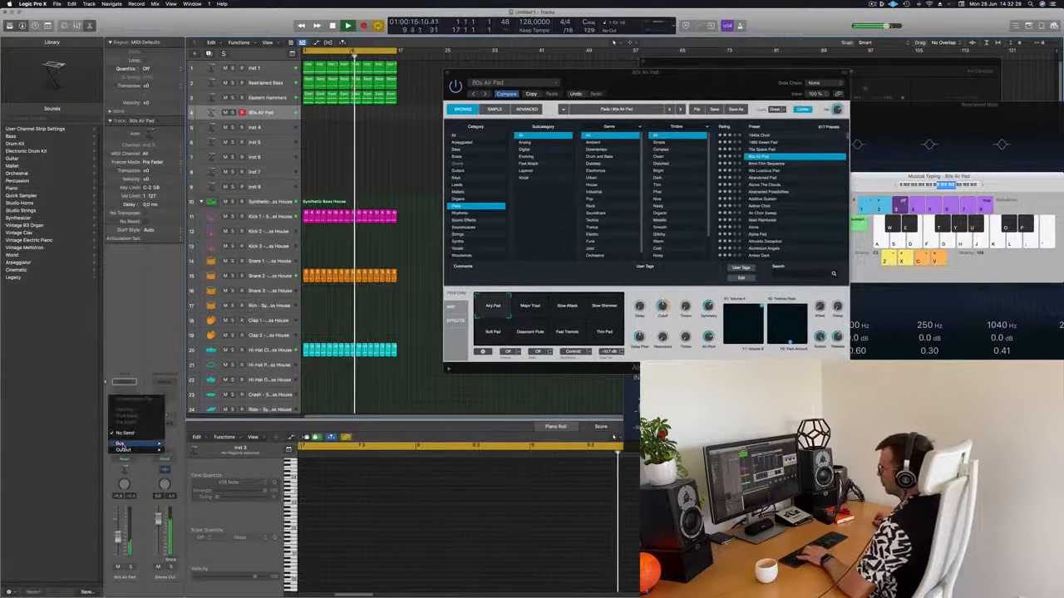
{"action": "mouse_move", "coordinate": [133, 443]}
{"action": "left_click", "coordinate": [211, 373]}
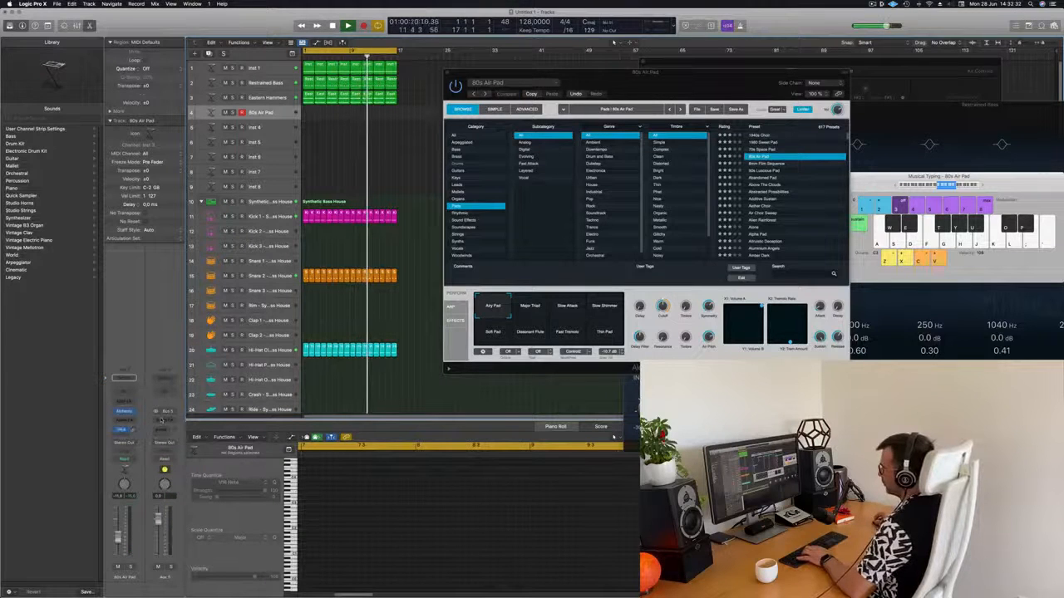
{"action": "left_click", "coordinate": [129, 429]}
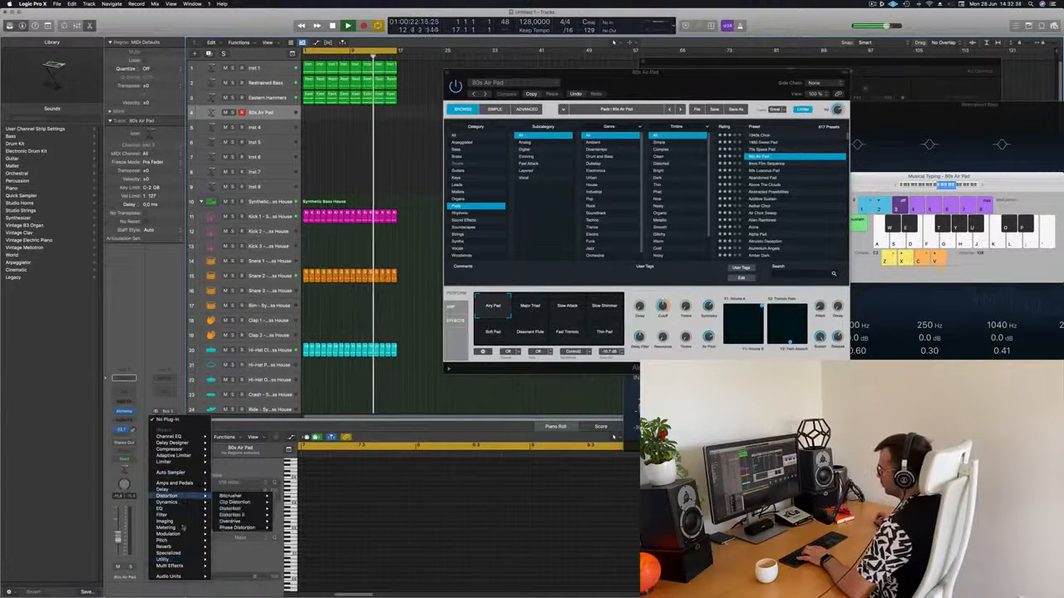
{"action": "mouse_move", "coordinate": [175, 547]}
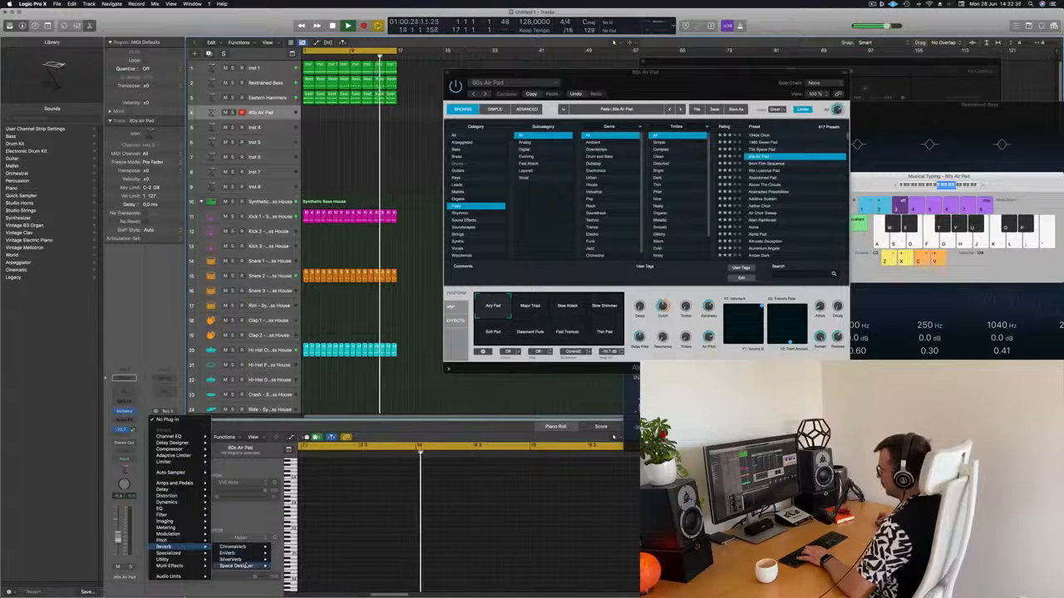
{"action": "left_click", "coordinate": [286, 560]}
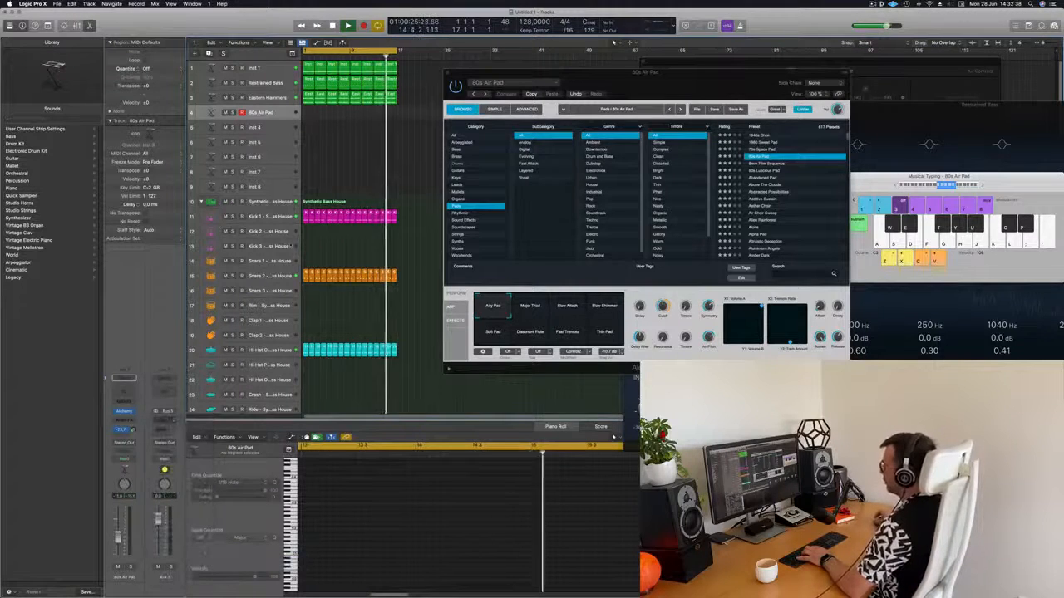
Load the grandiose preset in SilverVerb, set its Wet output to 100% and close the effect window.
{"action": "left_click", "coordinate": [423, 109]}
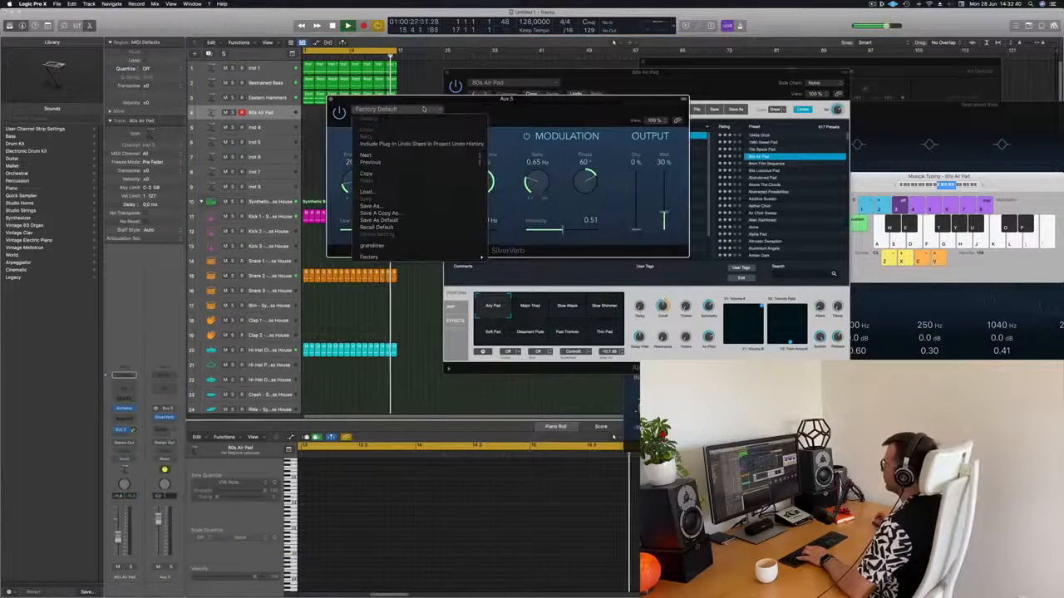
{"action": "left_click", "coordinate": [418, 246]}
{"action": "left_click_drag", "start_coordinate": [665, 163], "coordinate": [665, 156]}
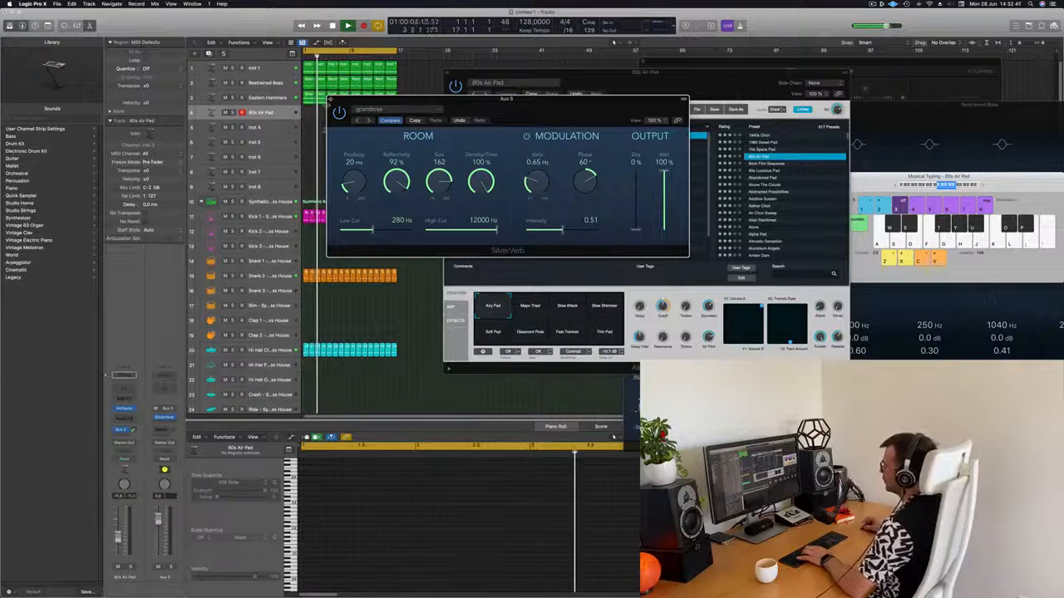
{"action": "left_click", "coordinate": [330, 100]}
Play several notes with the 80s Air Pad to check its sound through the reverb send.
{"action": "key", "text": "f"}
{"action": "key", "text": "g"}
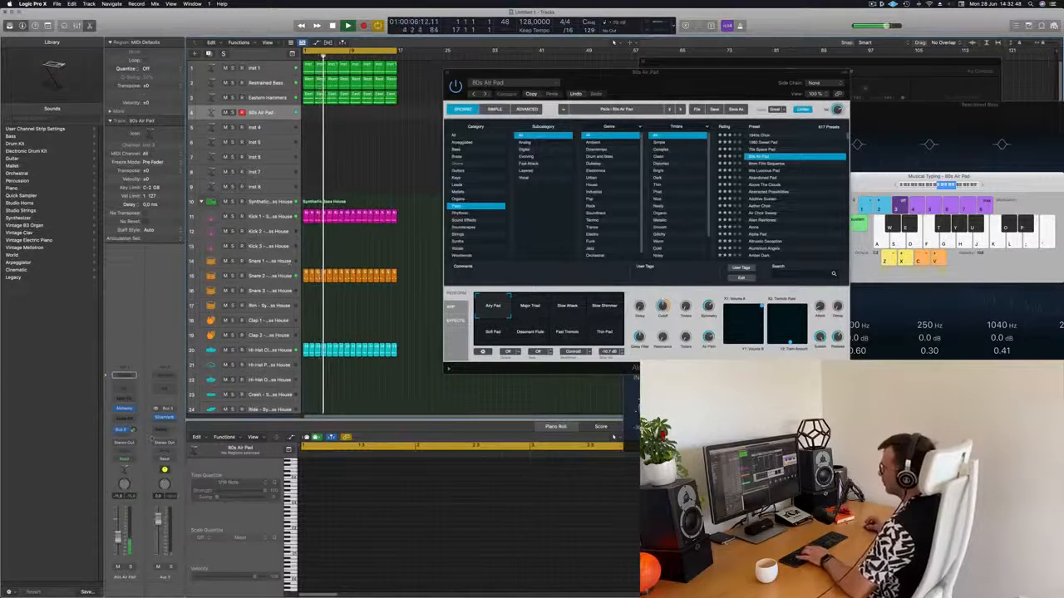
{"action": "key", "text": "g"}
{"action": "key", "text": "f"}
{"action": "key", "text": "f"}
{"action": "key", "text": "h"}
{"action": "key", "text": "g"}
Try the pad's Major Triad and Slow Attack performance snapshots in Alchemy and settle on Slow Shimmer.
{"action": "left_click", "coordinate": [530, 307]}
{"action": "key", "text": "f"}
{"action": "key", "text": "g"}
{"action": "left_click", "coordinate": [565, 306]}
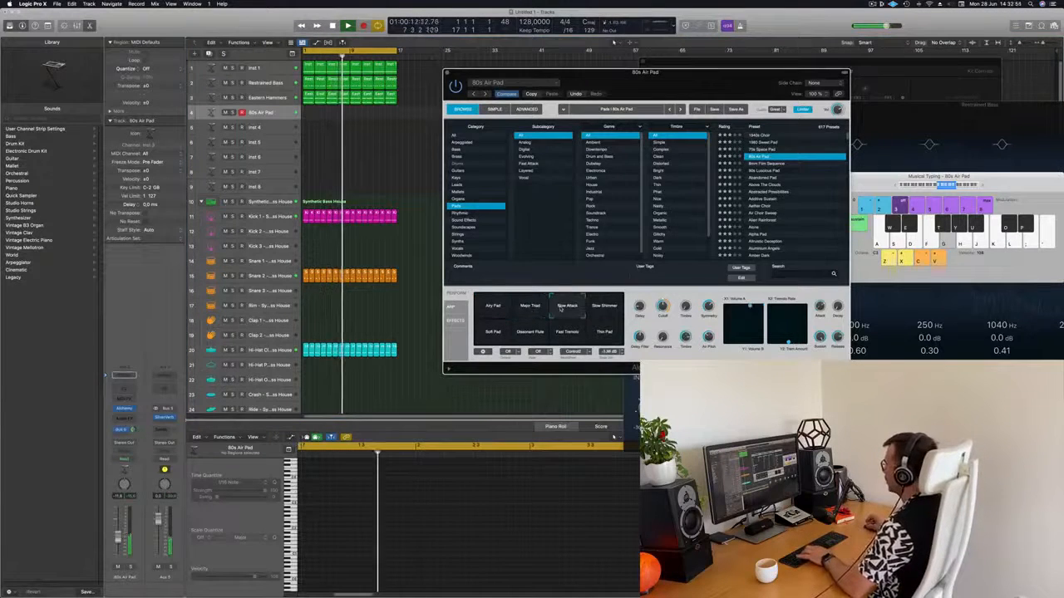
{"action": "left_click", "coordinate": [604, 306]}
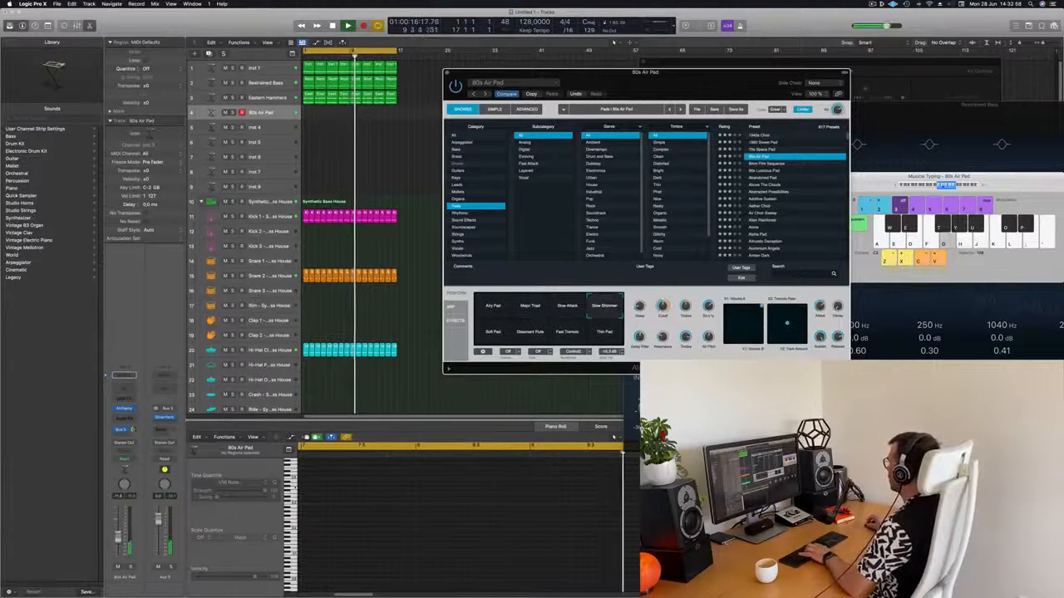
Play the Slow Shimmer pad in different octaves, settle on octave C3 and raise the track's volume fader slightly.
{"action": "left_click_drag", "start_coordinate": [934, 184], "coordinate": [896, 185]}
{"action": "left_click", "coordinate": [946, 186]}
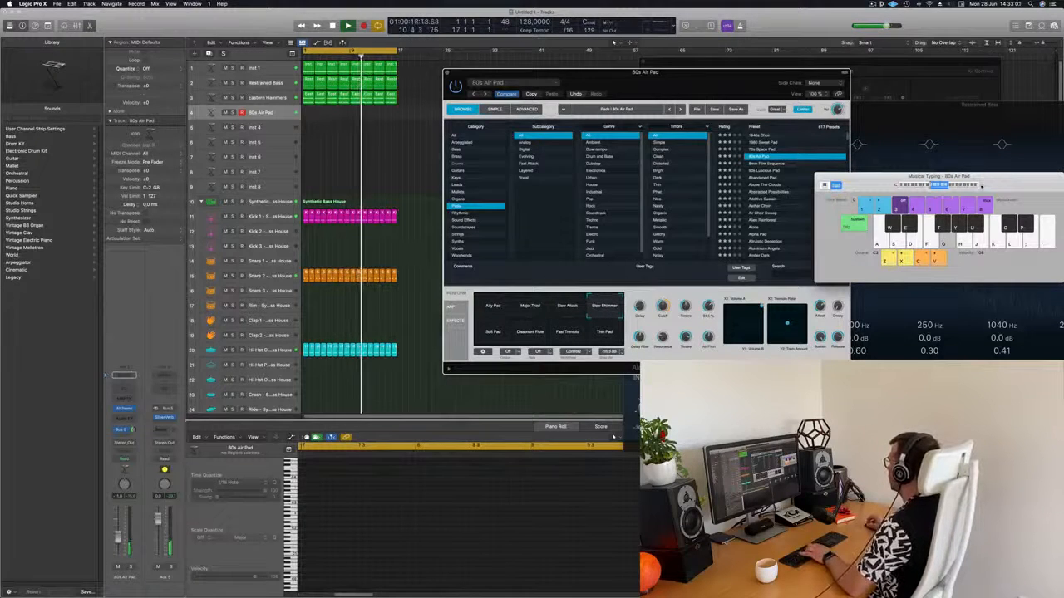
{"action": "key", "text": "g"}
{"action": "key", "text": "h"}
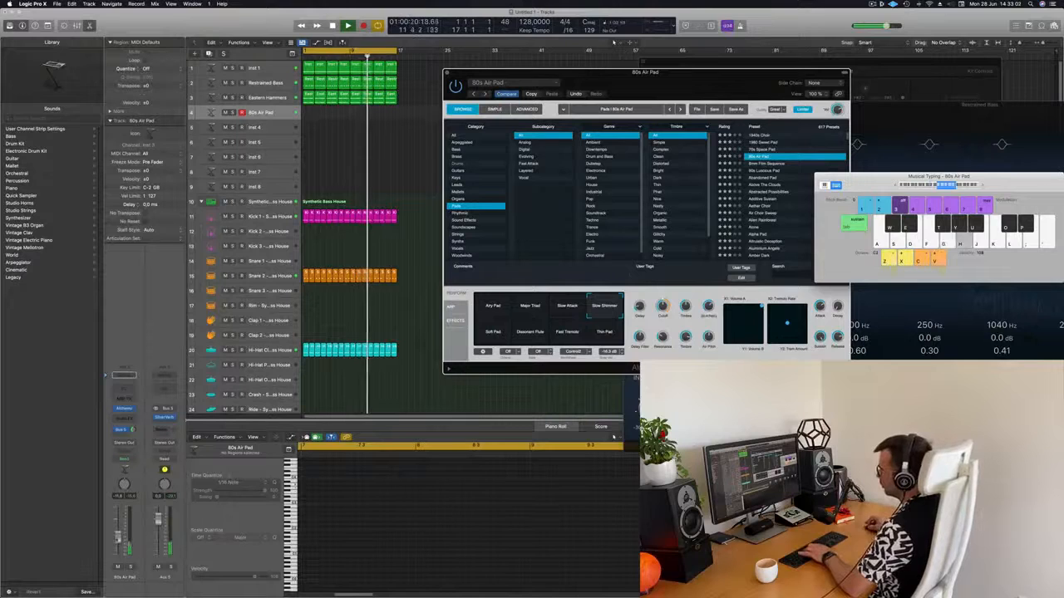
{"action": "left_click", "coordinate": [118, 534]}
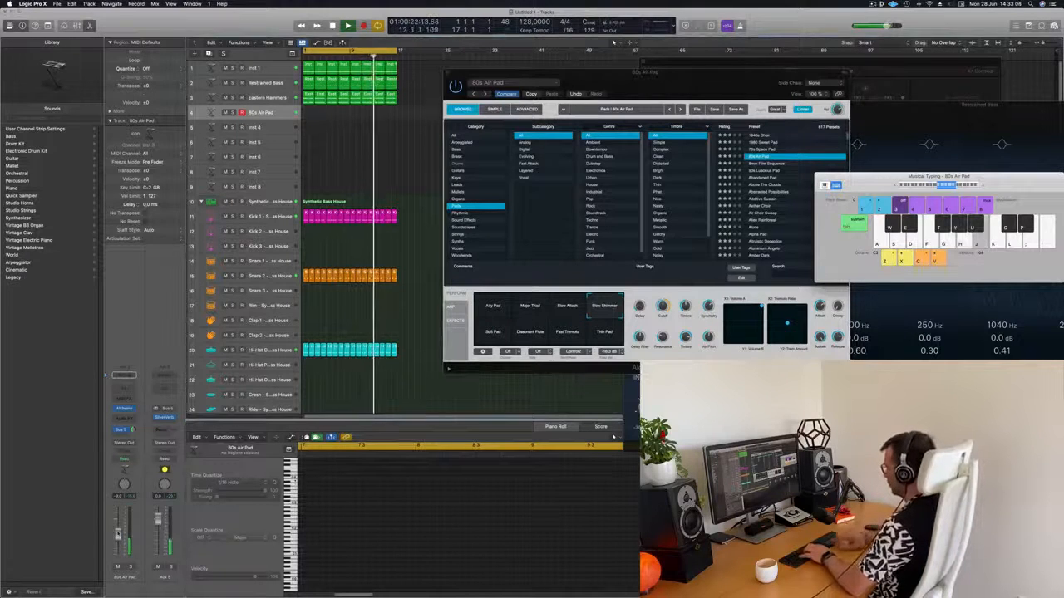
{"action": "key", "text": "a"}
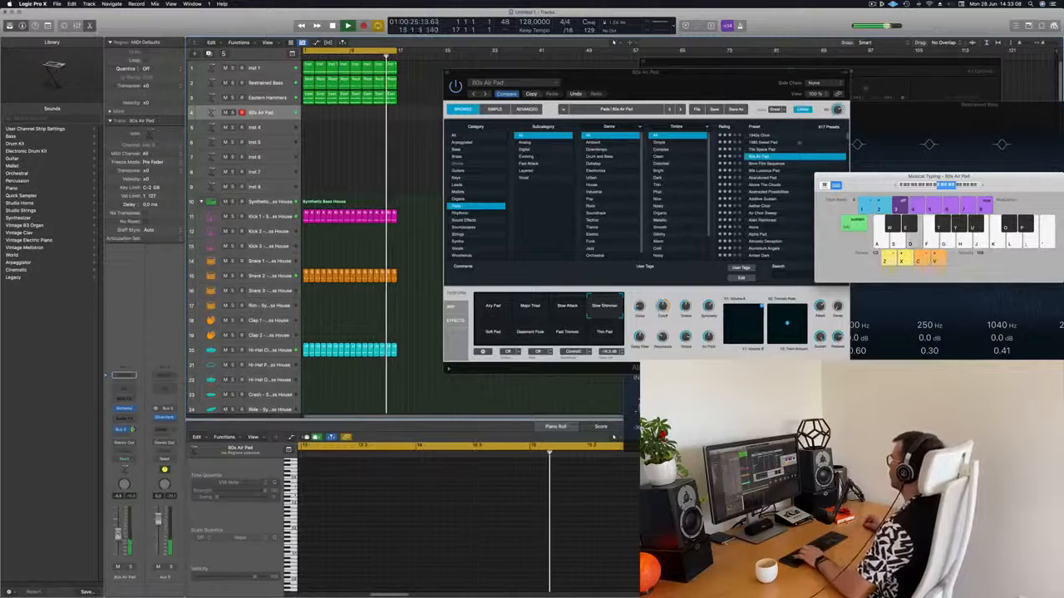
Audition the Abandoned Pad preset in Alchemy and load Above The Clouds on the pad track instead.
{"action": "left_click_drag", "start_coordinate": [722, 72], "coordinate": [673, 75]}
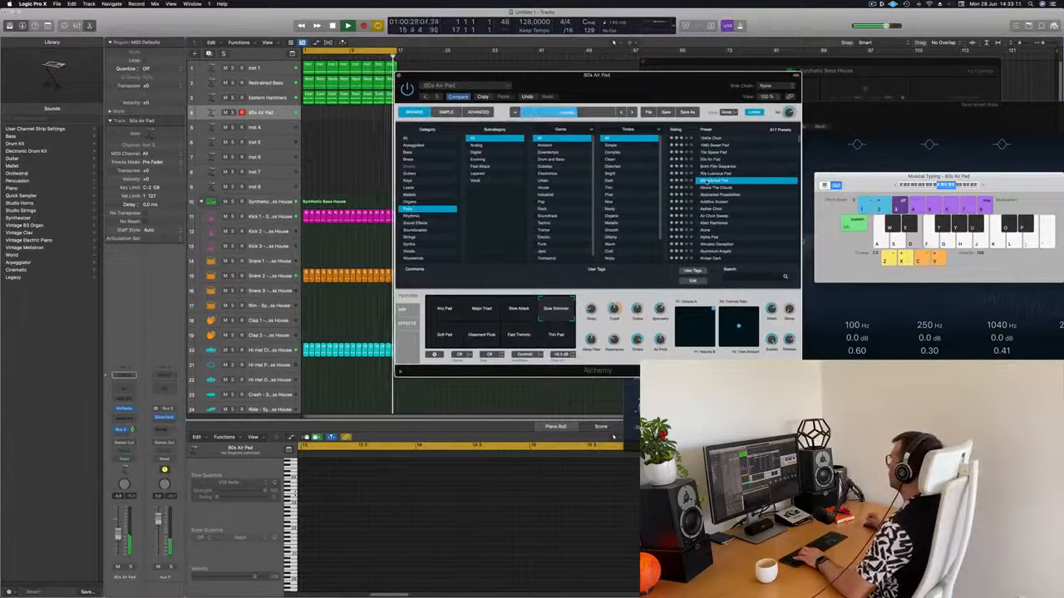
{"action": "left_click", "coordinate": [714, 181]}
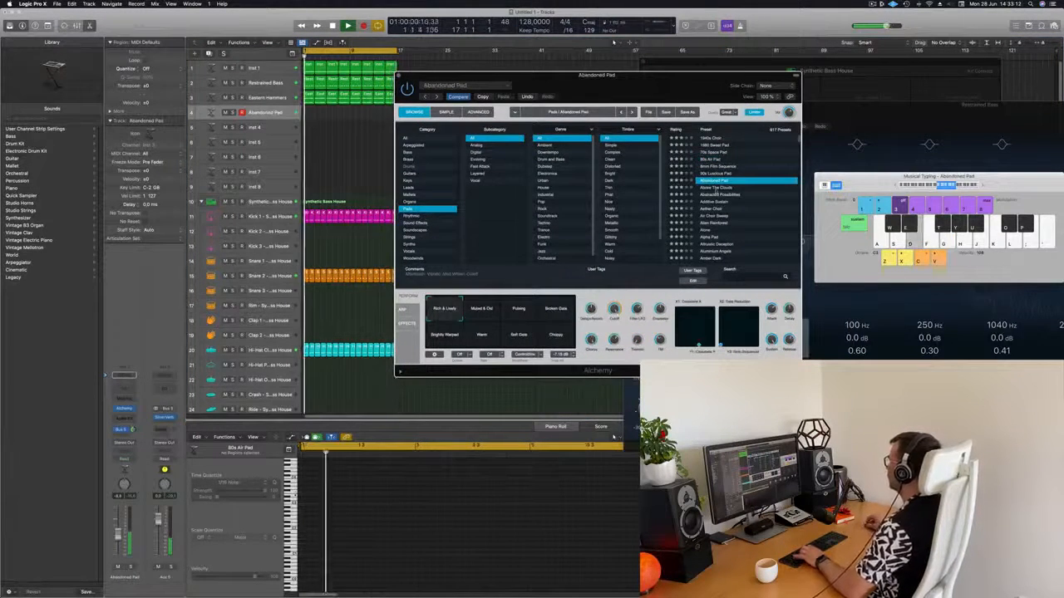
{"action": "left_click", "coordinate": [708, 188]}
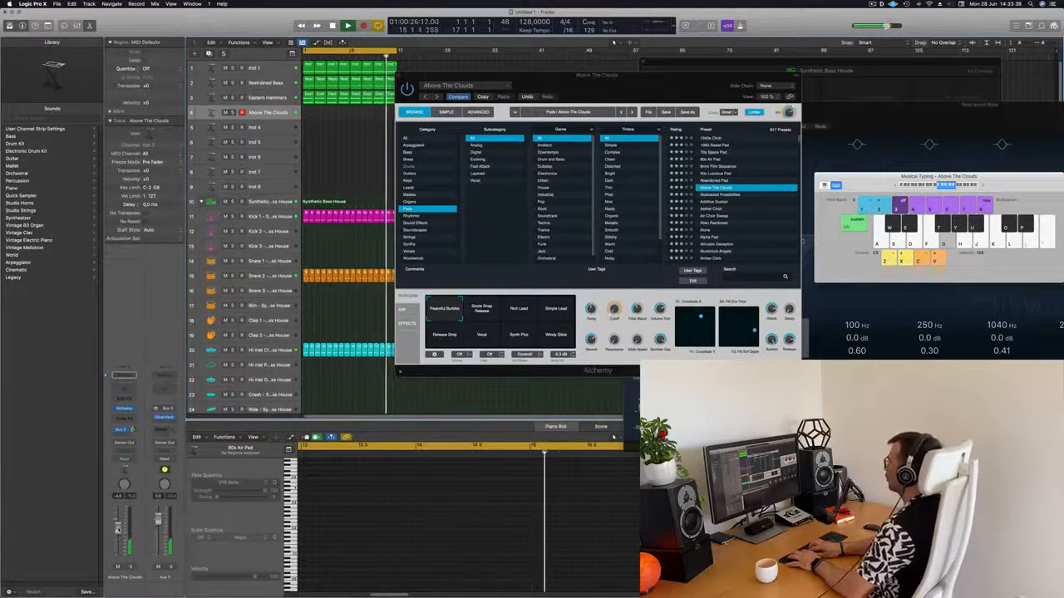
Record two long sustained notes with the Above The Clouds pad over bars 1 to 8 and stop recording.
{"action": "key", "text": "r"}
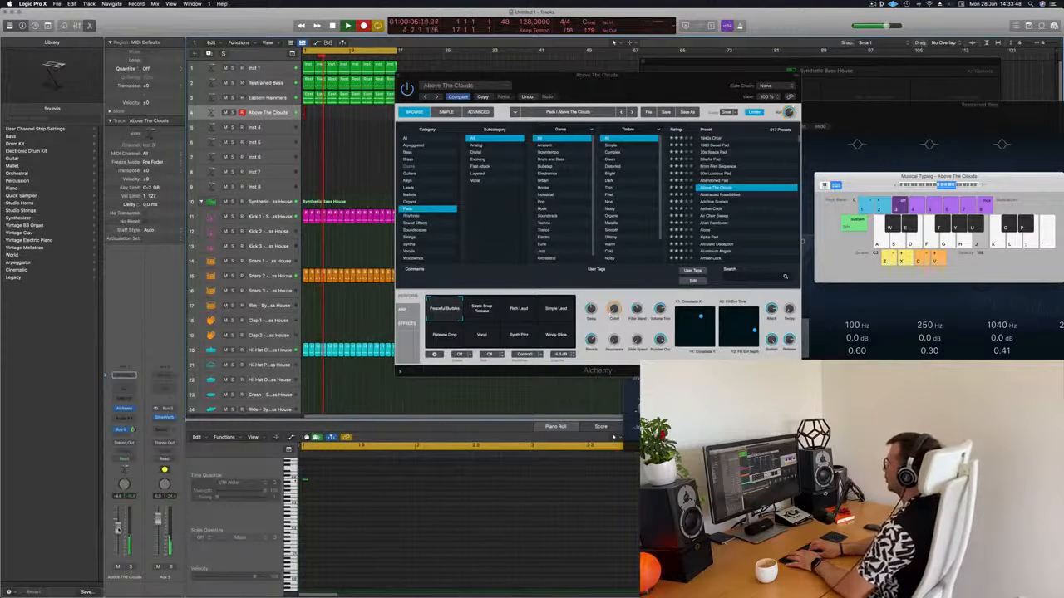
{"action": "key", "text": "h"}
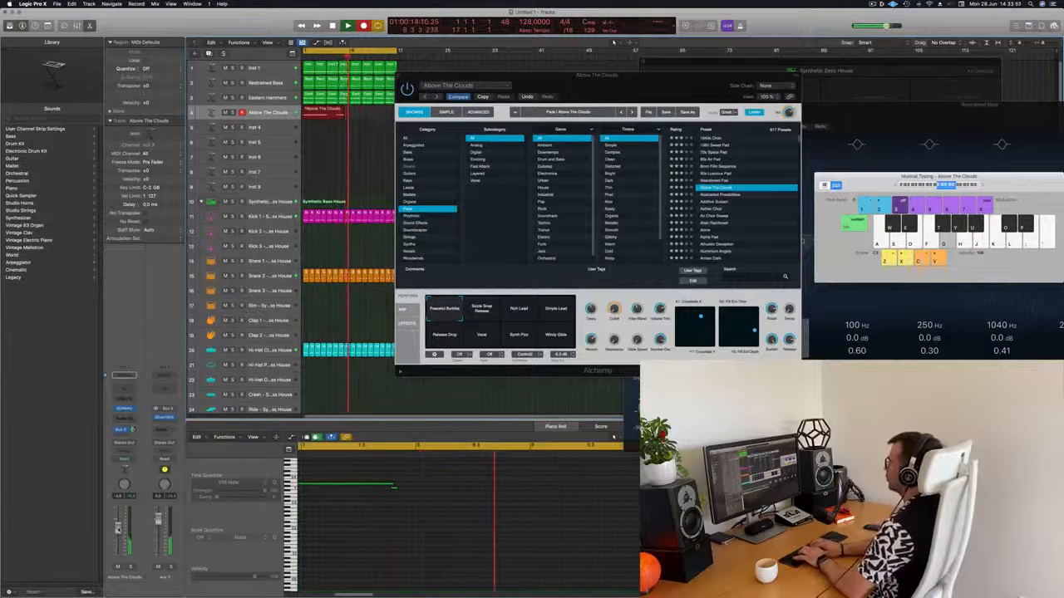
{"action": "key", "text": "space"}
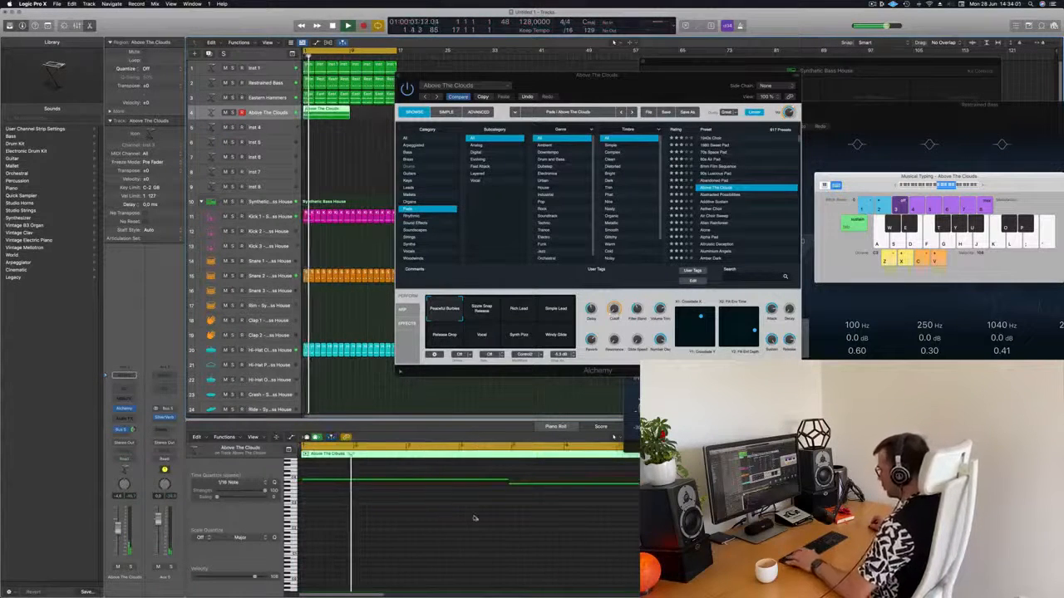
Quantize the second note of the recorded pad region to 1/16 and extend the first note to meet it.
{"action": "key", "text": "super+a"}
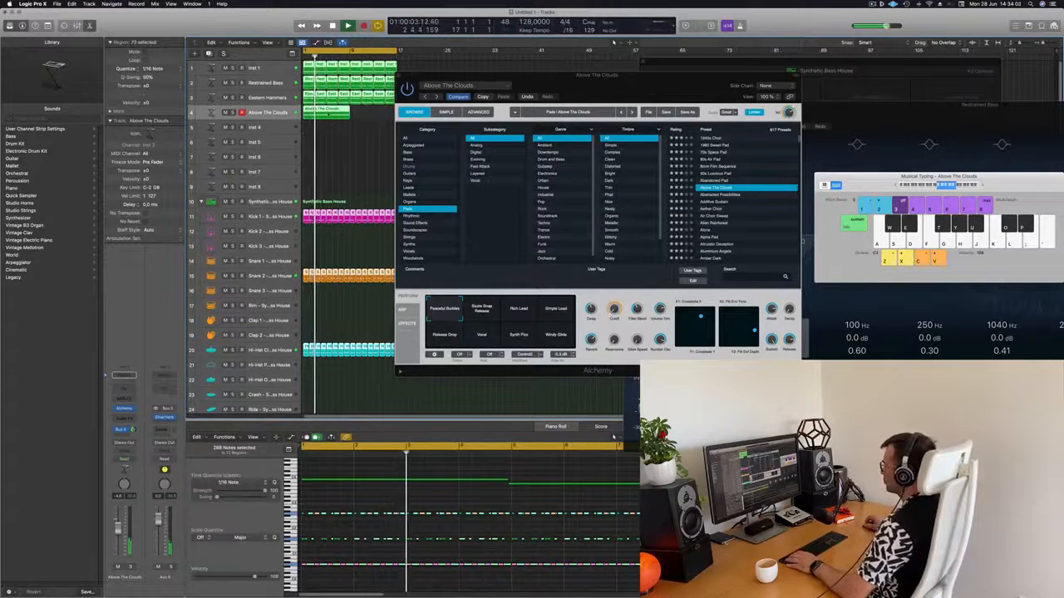
{"action": "left_click", "coordinate": [335, 116]}
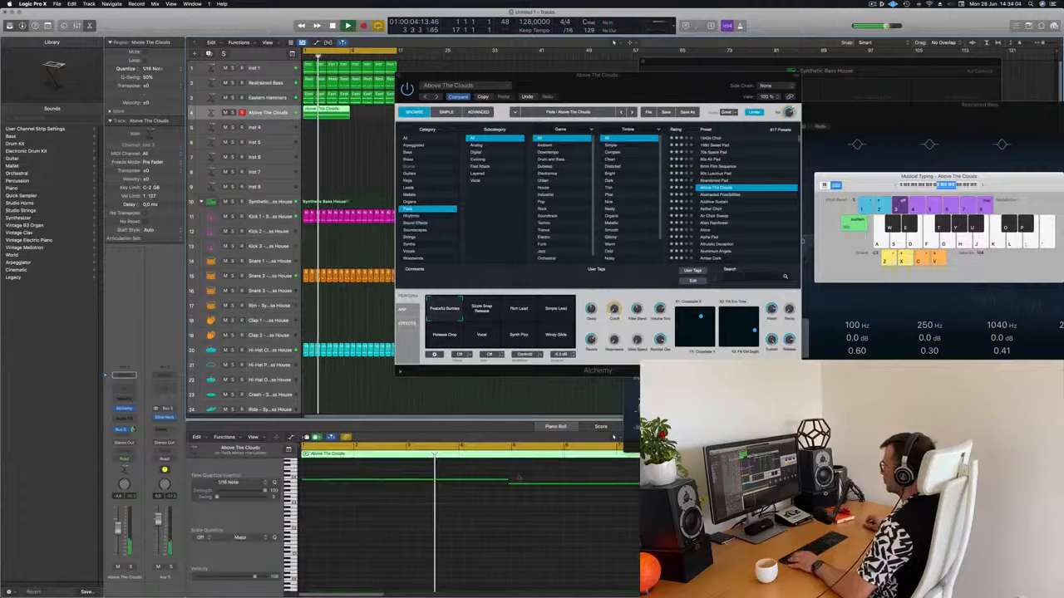
{"action": "left_click", "coordinate": [570, 485]}
{"action": "key", "text": "q"}
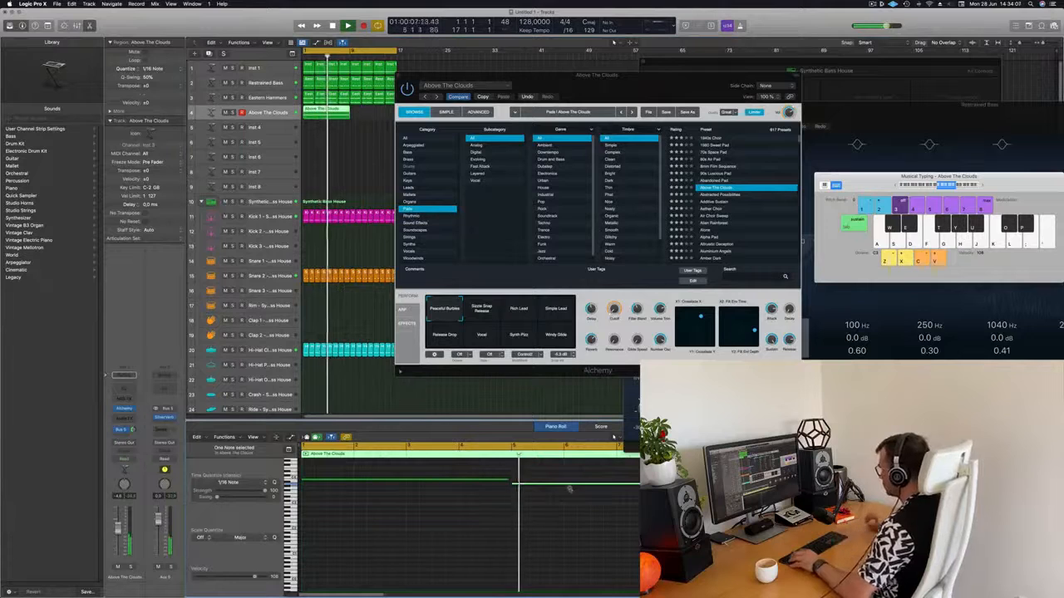
{"action": "left_click", "coordinate": [653, 507]}
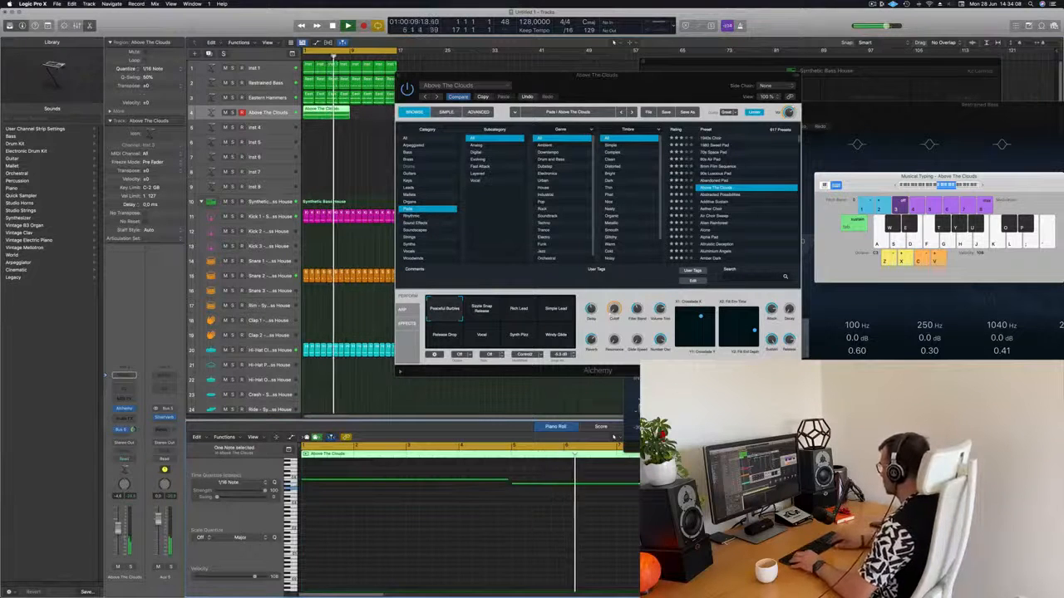
{"action": "left_click", "coordinate": [652, 484]}
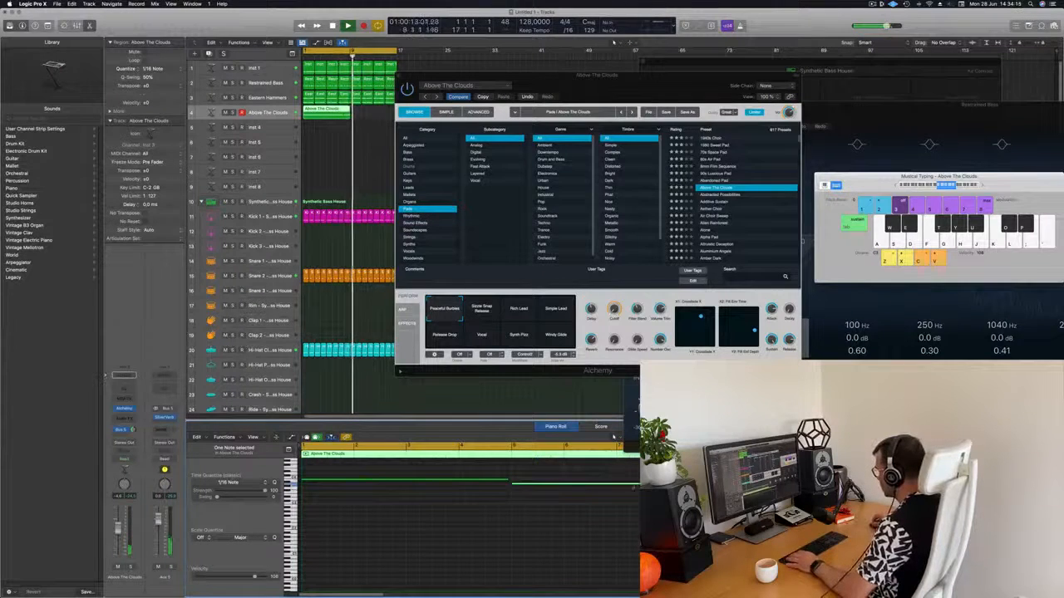
{"action": "key", "text": "space"}
{"action": "left_click_drag", "start_coordinate": [508, 481], "coordinate": [511, 482]}
Repeat the Above The Clouds region once directly after the original so the pad covers 16 bars.
{"action": "left_click_drag", "start_coordinate": [573, 75], "coordinate": [718, 29]}
{"action": "key", "text": "space"}
{"action": "key", "text": "space"}
{"action": "left_click", "coordinate": [443, 567]}
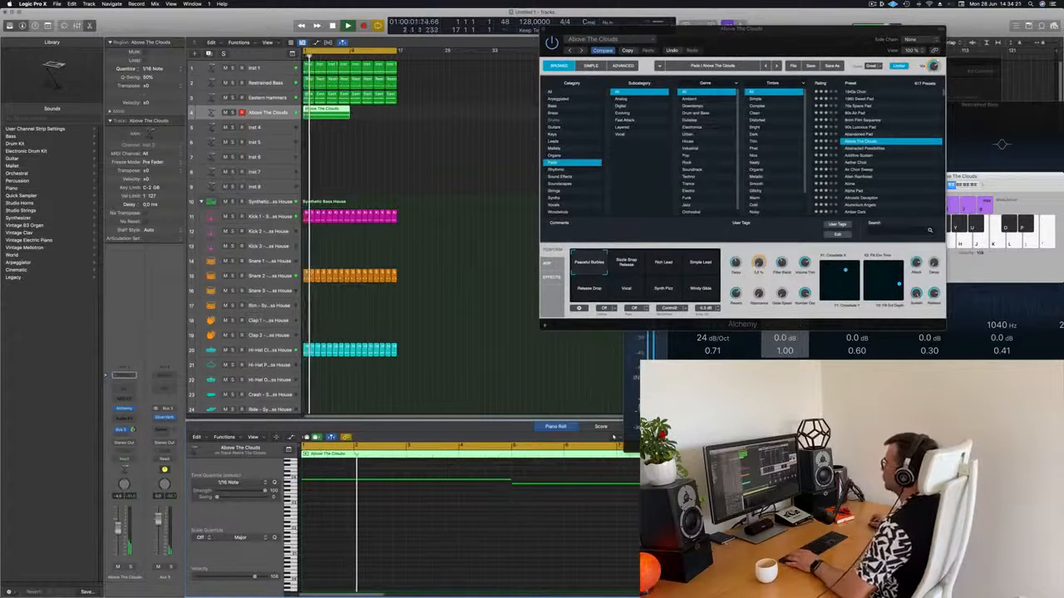
{"action": "left_click", "coordinate": [331, 114]}
{"action": "key", "text": "super+r"}
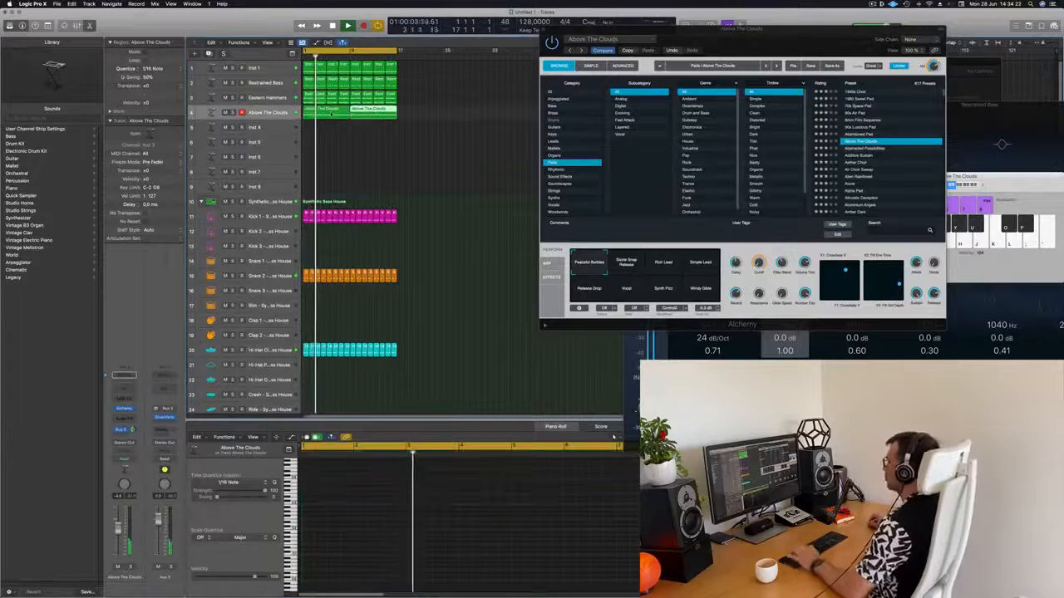
Lower the pad track's volume, try the Rich Lead, Simple Lead, Release Drop and Vocal snapshots, and settle on Windy Glide.
{"action": "left_click_drag", "start_coordinate": [783, 43], "coordinate": [731, 97]}
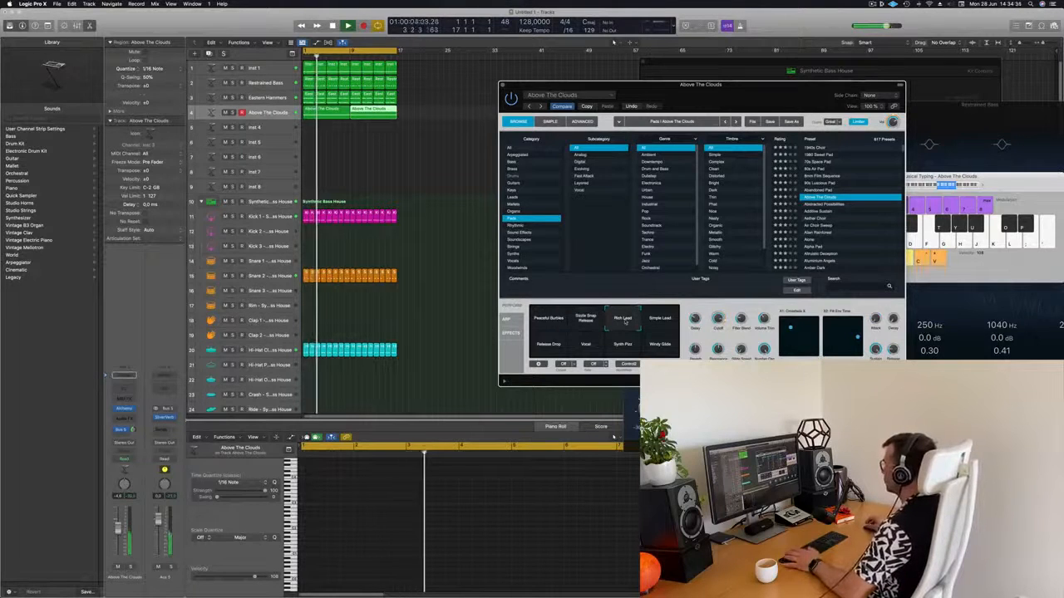
{"action": "left_click", "coordinate": [118, 531]}
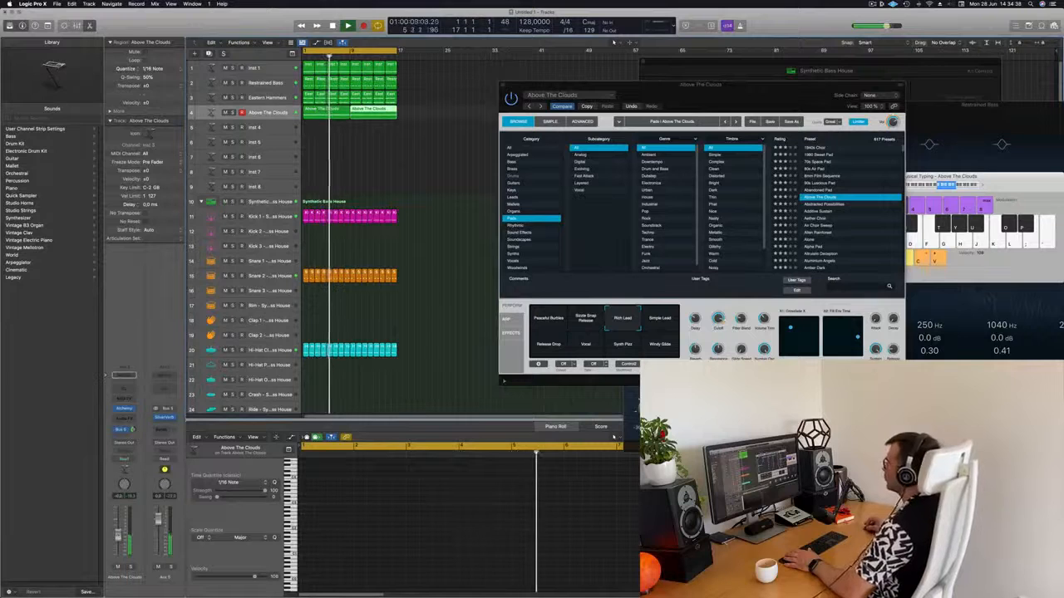
{"action": "left_click", "coordinate": [664, 319]}
{"action": "left_click", "coordinate": [543, 348]}
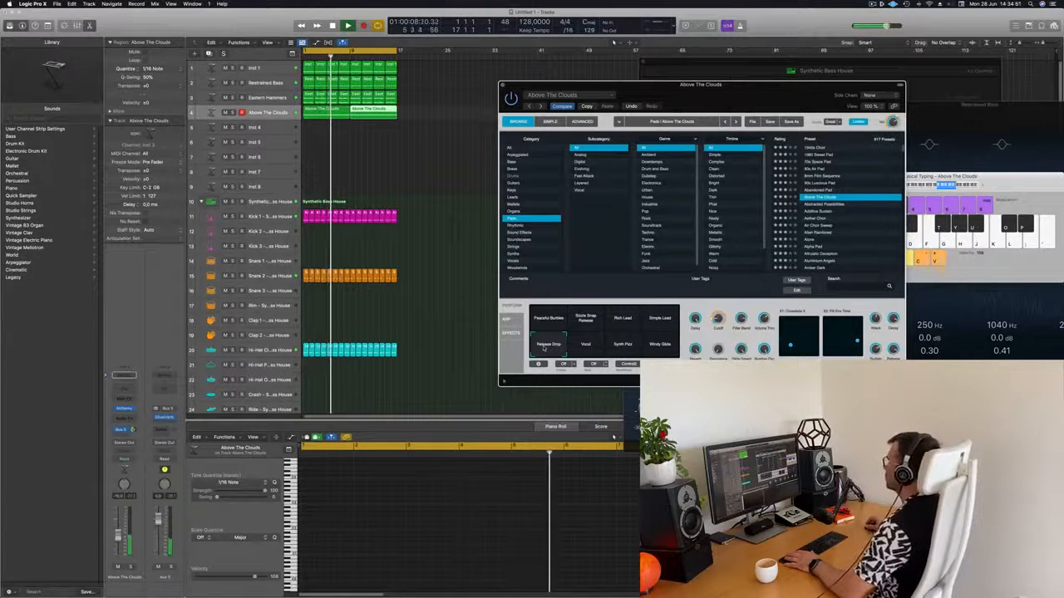
{"action": "left_click", "coordinate": [586, 345]}
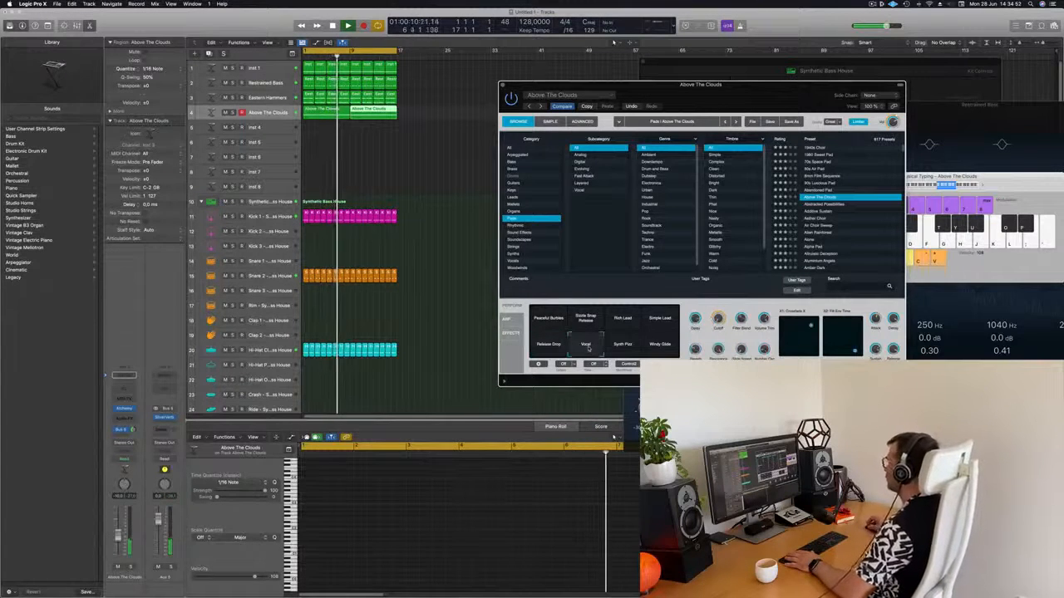
{"action": "left_click", "coordinate": [623, 346]}
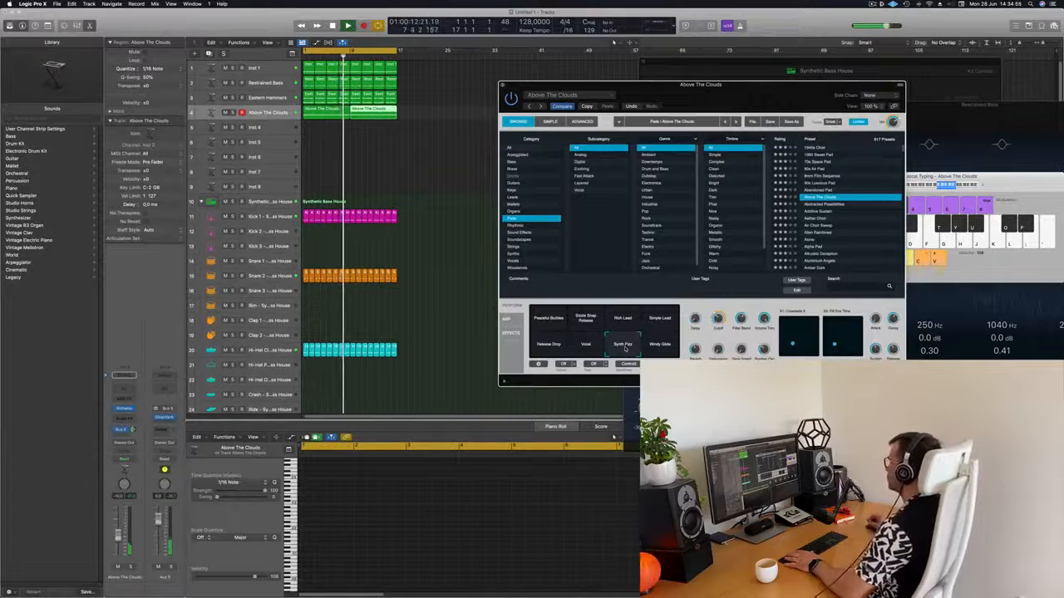
{"action": "left_click", "coordinate": [658, 345]}
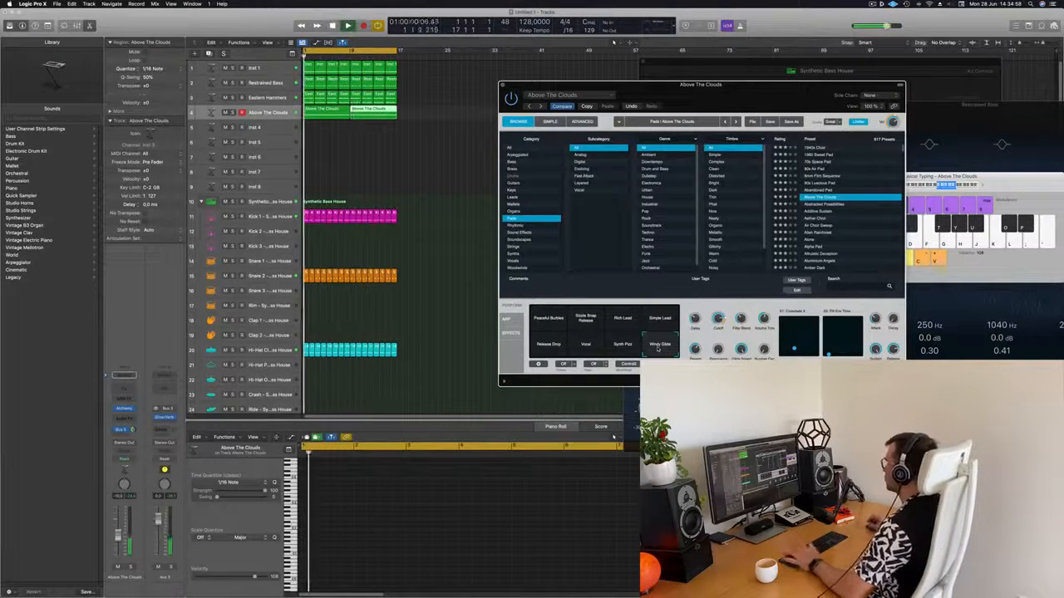
{"action": "mouse_move", "coordinate": [742, 94]}
{"action": "left_mouse_down"}
{"action": "mouse_move", "coordinate": [635, 93]}
{"action": "mouse_move", "coordinate": [730, 93]}
{"action": "left_mouse_up"}
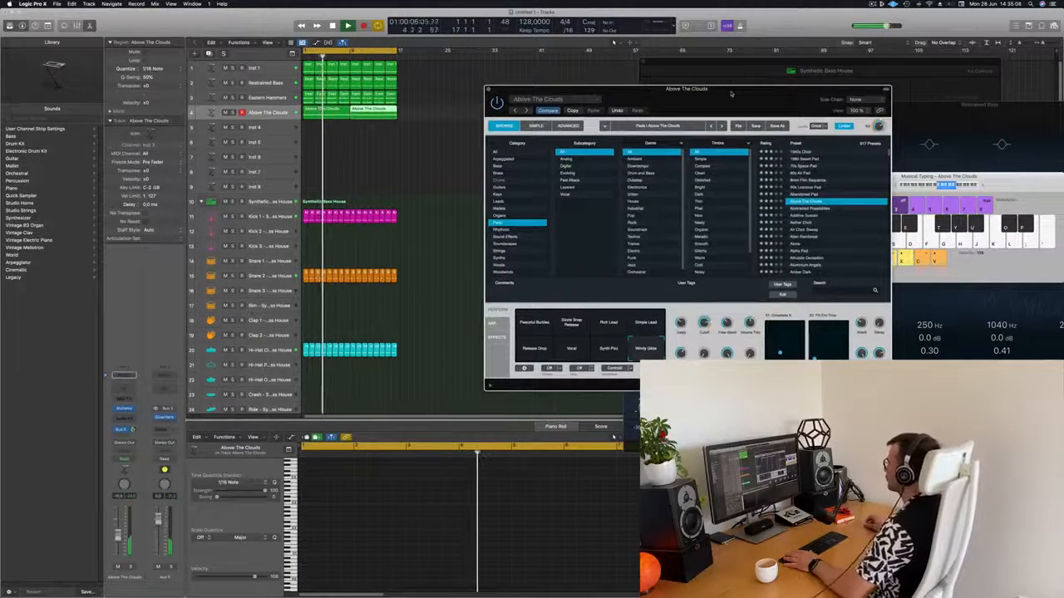
Adjust the Cutoff of the Windy Glide pad in Alchemy while the loop plays.
{"action": "left_click_drag", "start_coordinate": [684, 91], "coordinate": [711, 62]}
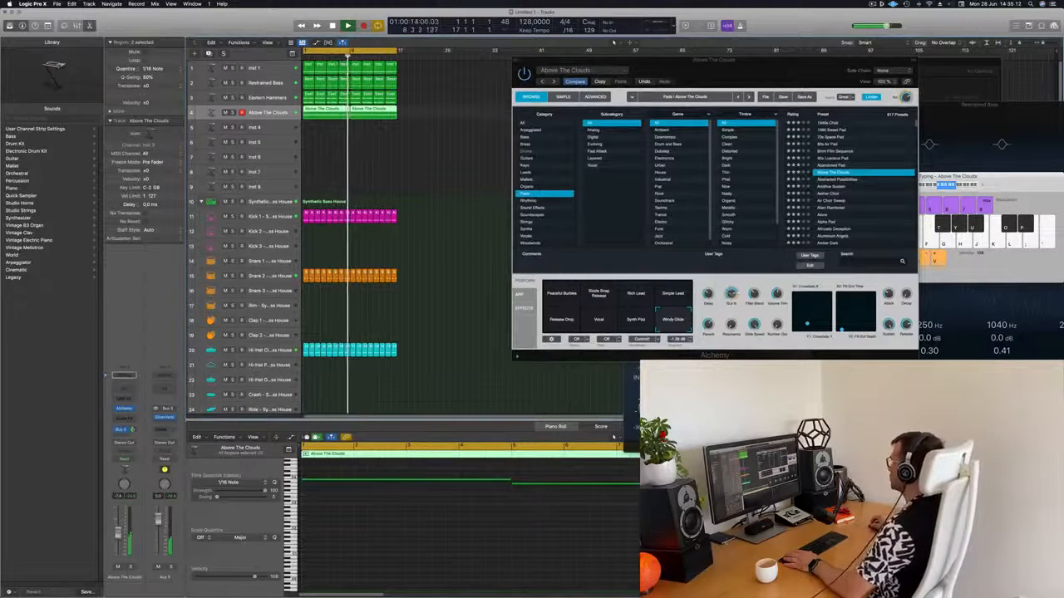
{"action": "left_click", "coordinate": [731, 293]}
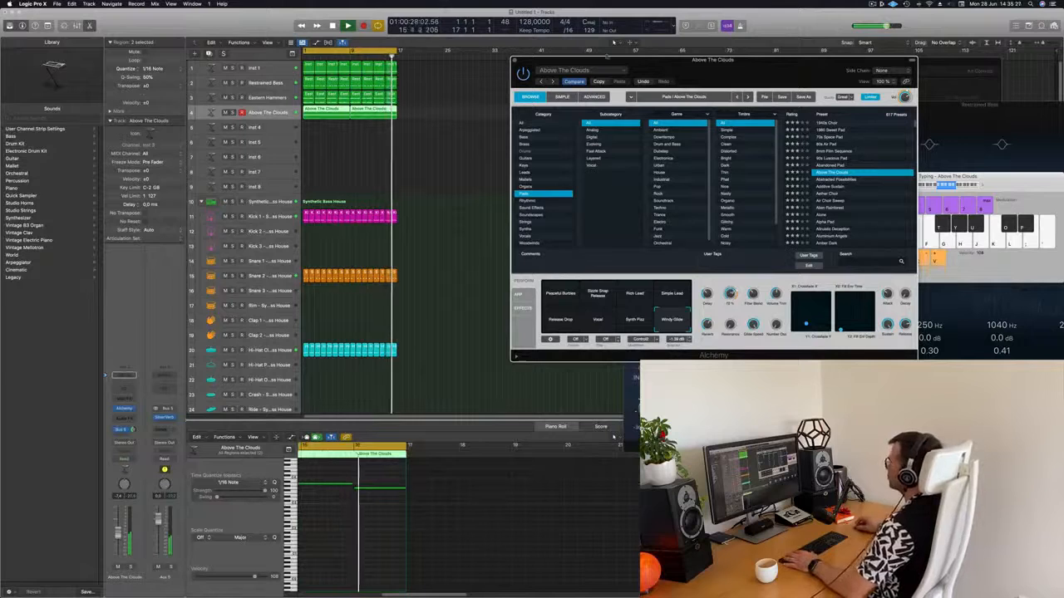
{"action": "left_click_drag", "start_coordinate": [754, 74], "coordinate": [852, 74]}
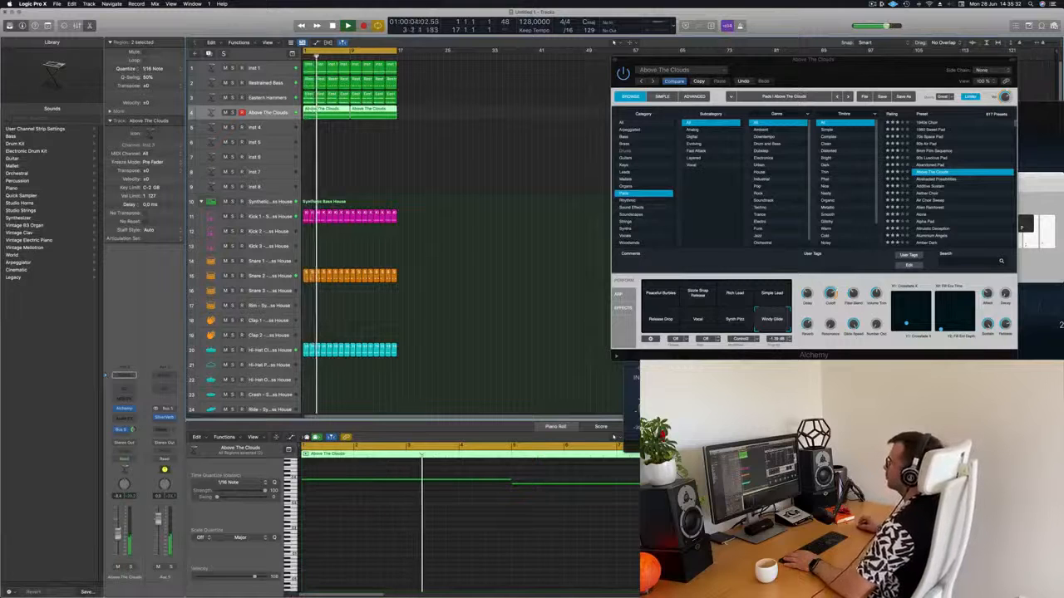
Repeat all regions of the 16-bar arrangement once and extend the cycle range to bar 33.
{"action": "left_click", "coordinate": [428, 152]}
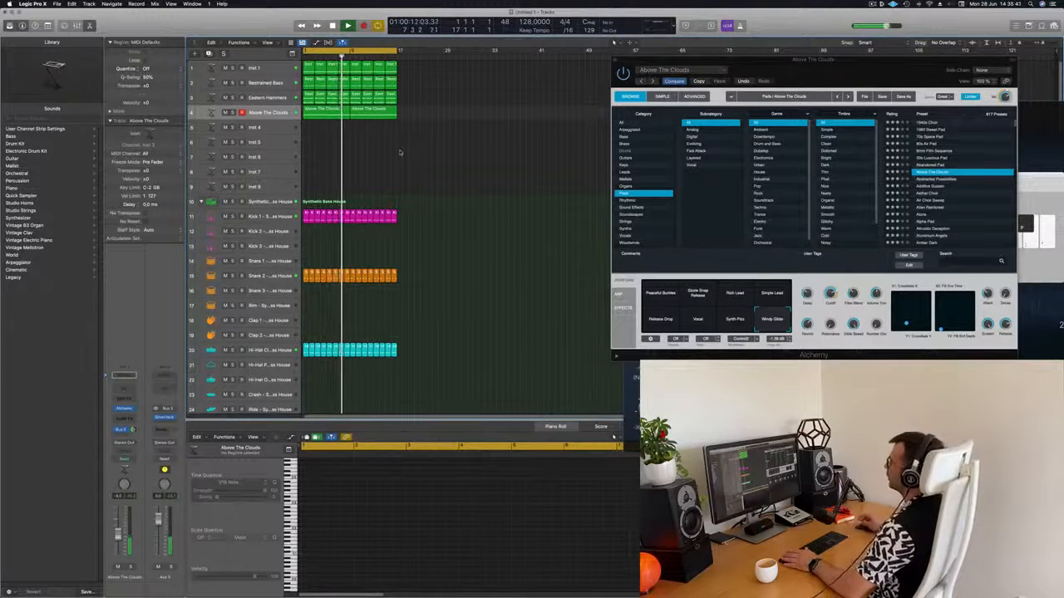
{"action": "key", "text": "super+r"}
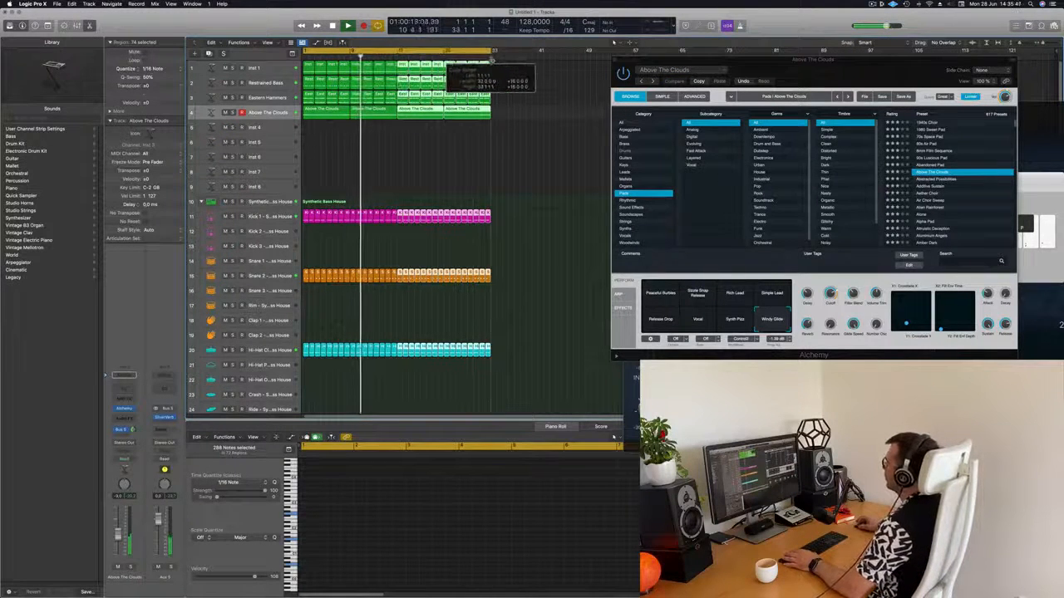
{"action": "left_click", "coordinate": [403, 155]}
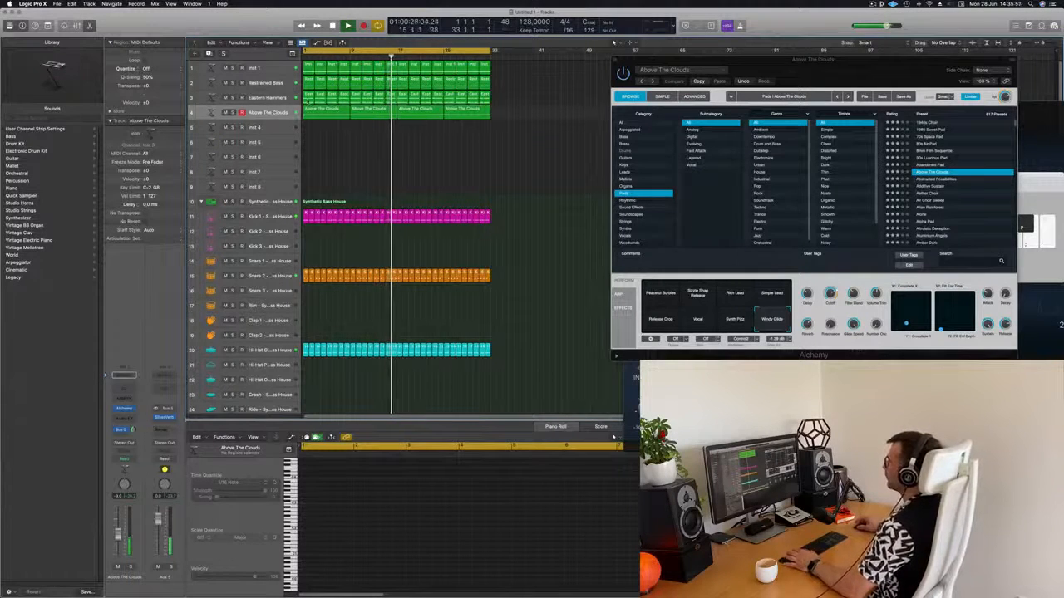
Copy the first Eastern Hammers region to the Inst 4 track, delete all but its opening notes and lengthen it to four bars.
{"action": "left_click", "coordinate": [308, 98]}
{"action": "left_click_drag", "start_coordinate": [307, 98], "coordinate": [309, 127]}
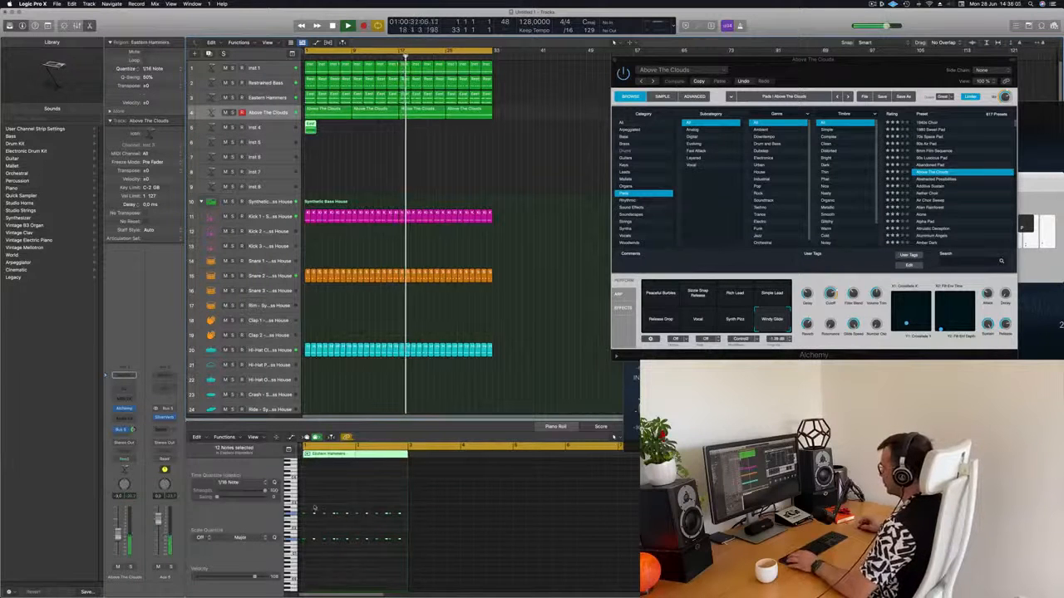
{"action": "left_click_drag", "start_coordinate": [309, 507], "coordinate": [408, 552]}
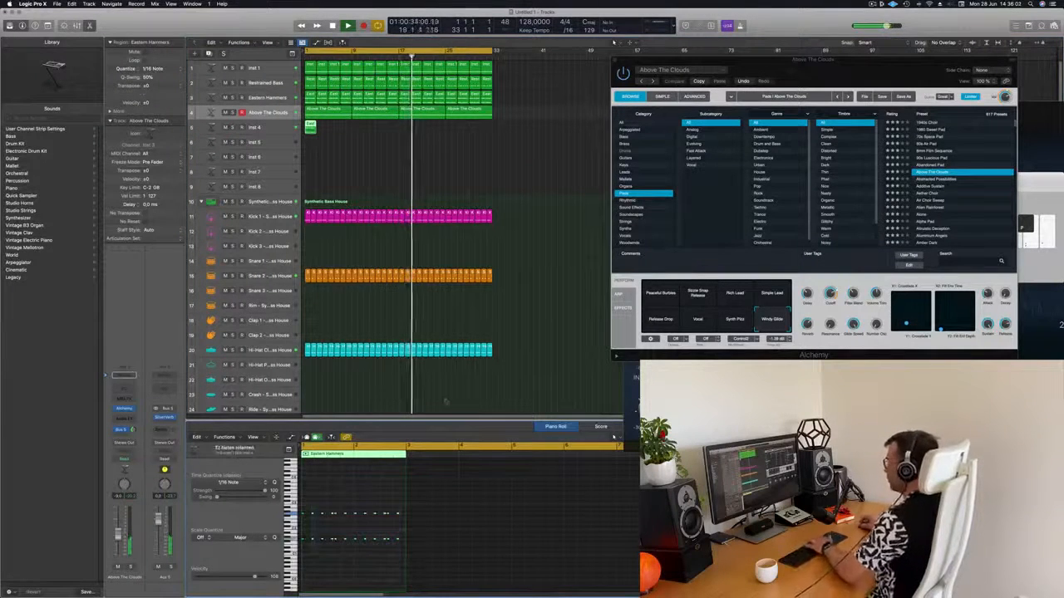
{"action": "left_click", "coordinate": [274, 129]}
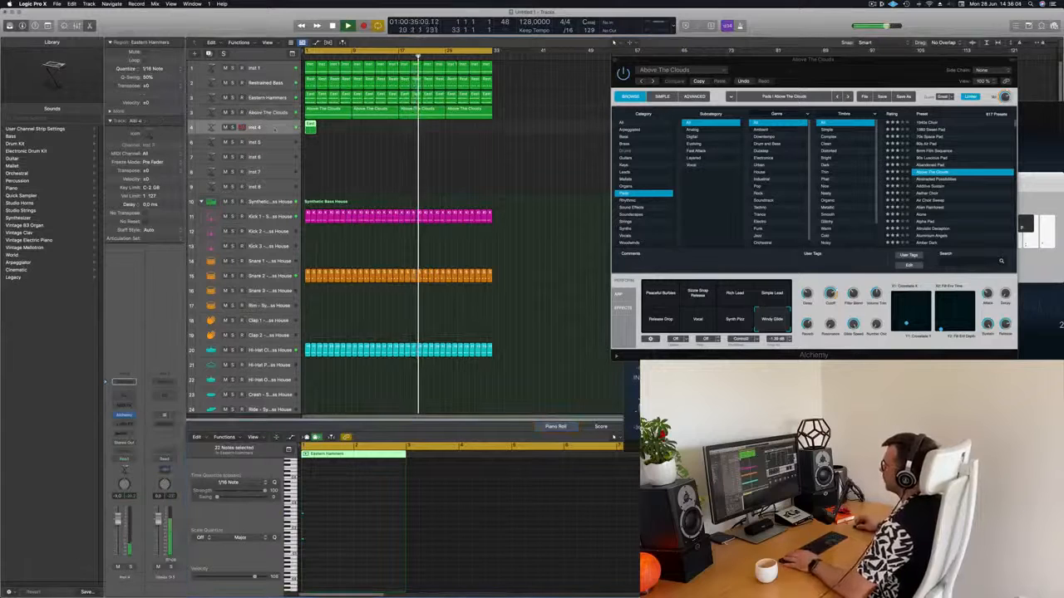
{"action": "left_click_drag", "start_coordinate": [314, 128], "coordinate": [329, 129]}
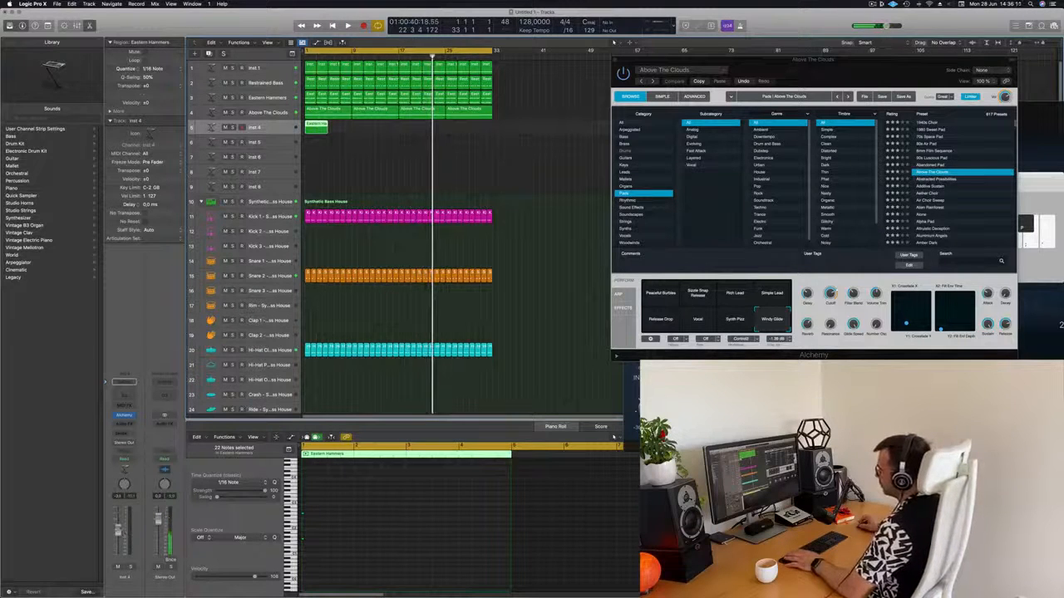
Open Alchemy on the Inst 4 track, add a send to Bus 3, and change that send to Bus 5.
{"action": "key", "text": "Return"}
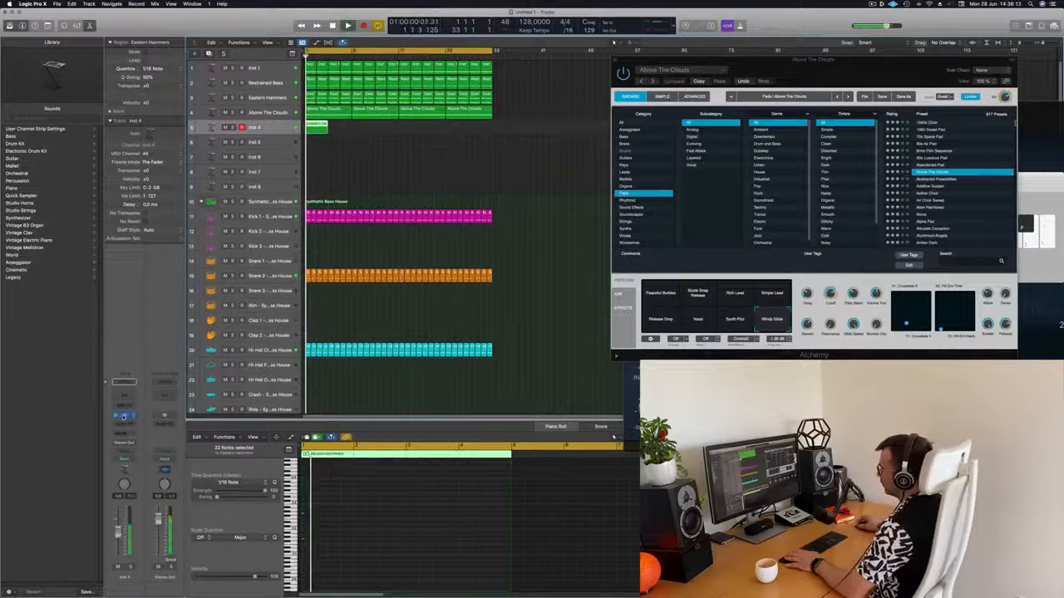
{"action": "left_click", "coordinate": [124, 417]}
{"action": "left_click", "coordinate": [124, 433]}
{"action": "mouse_move", "coordinate": [125, 444]}
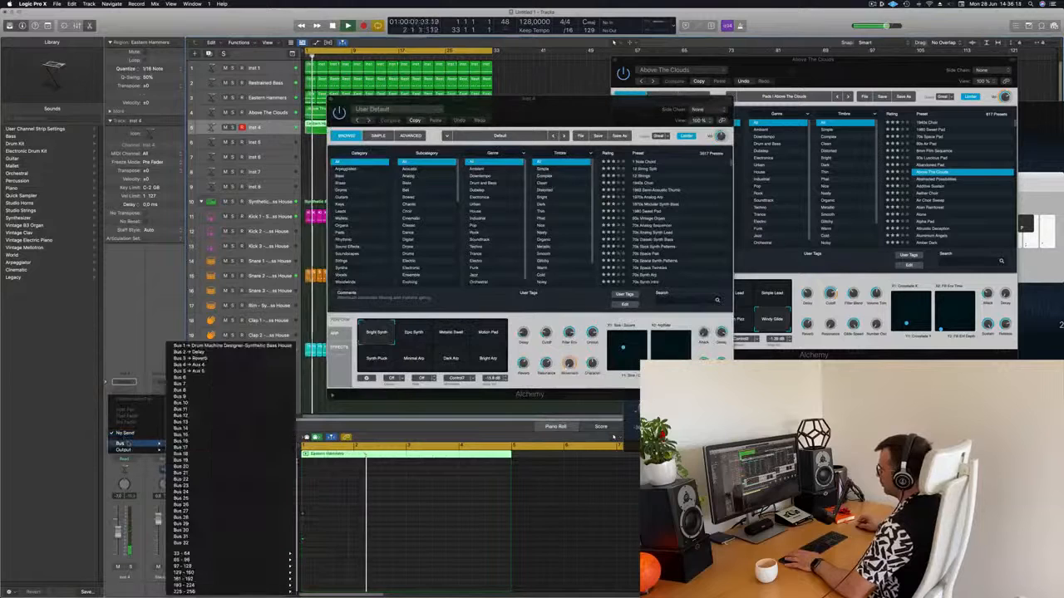
{"action": "left_click", "coordinate": [234, 358]}
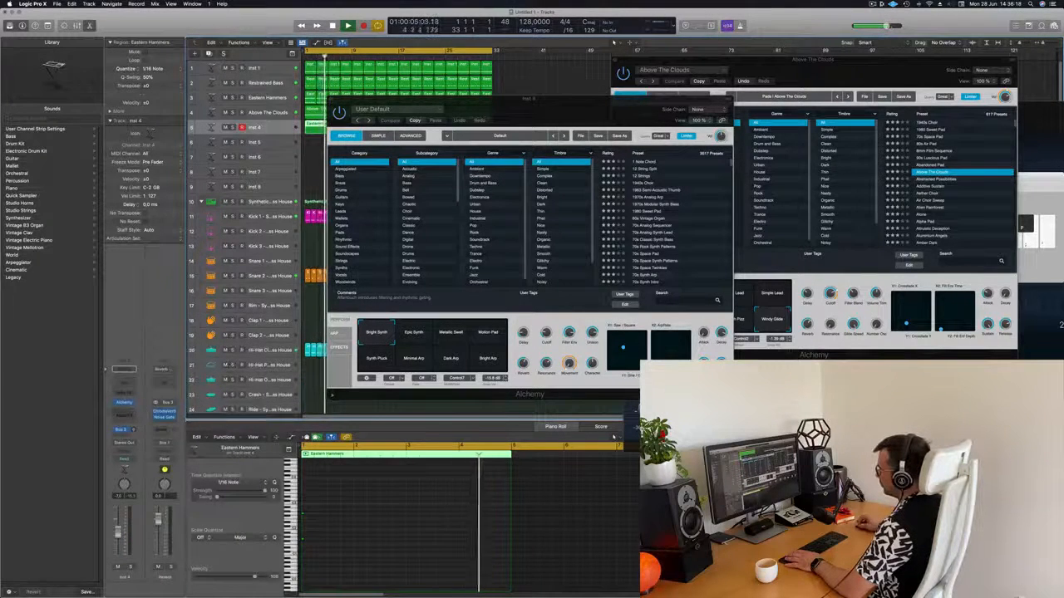
{"action": "left_click", "coordinate": [123, 429]}
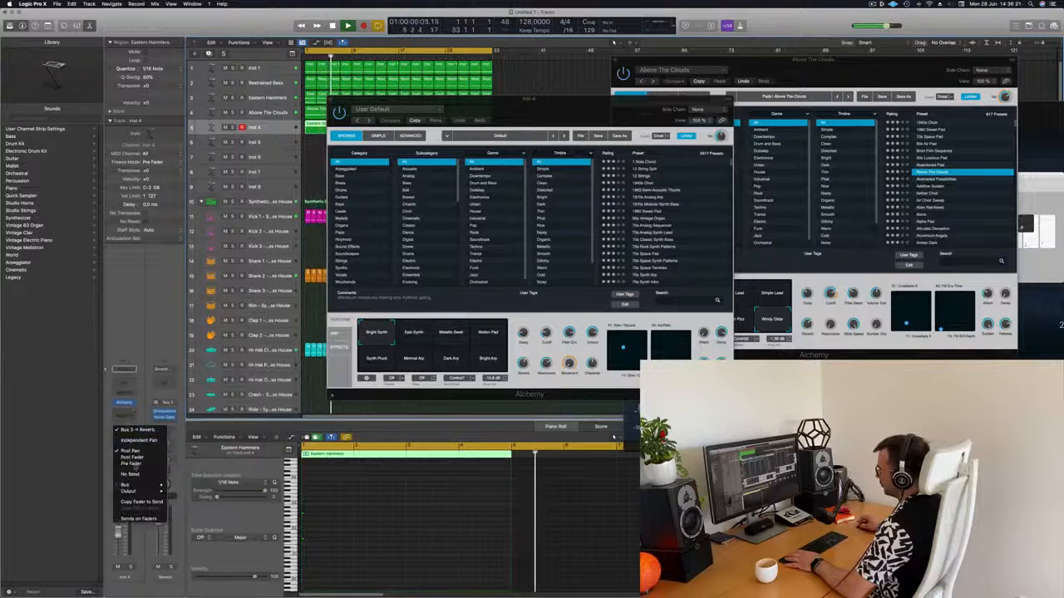
{"action": "mouse_move", "coordinate": [138, 486]}
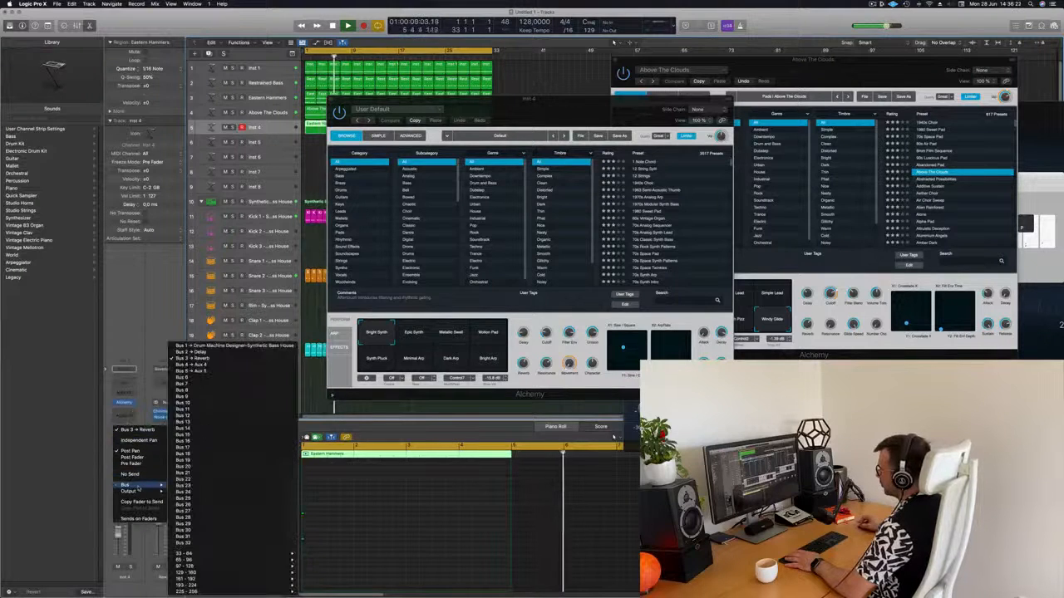
{"action": "left_click", "coordinate": [210, 370]}
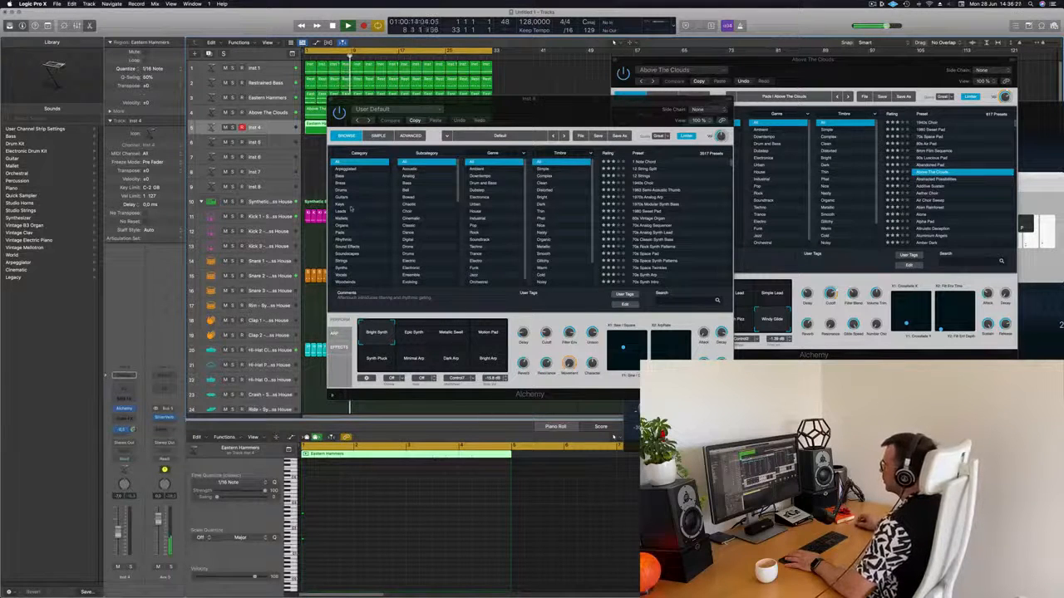
Load the Cistern Strings preset from Alchemy's Strings category on the Inst 4 track.
{"action": "left_click", "coordinate": [353, 261]}
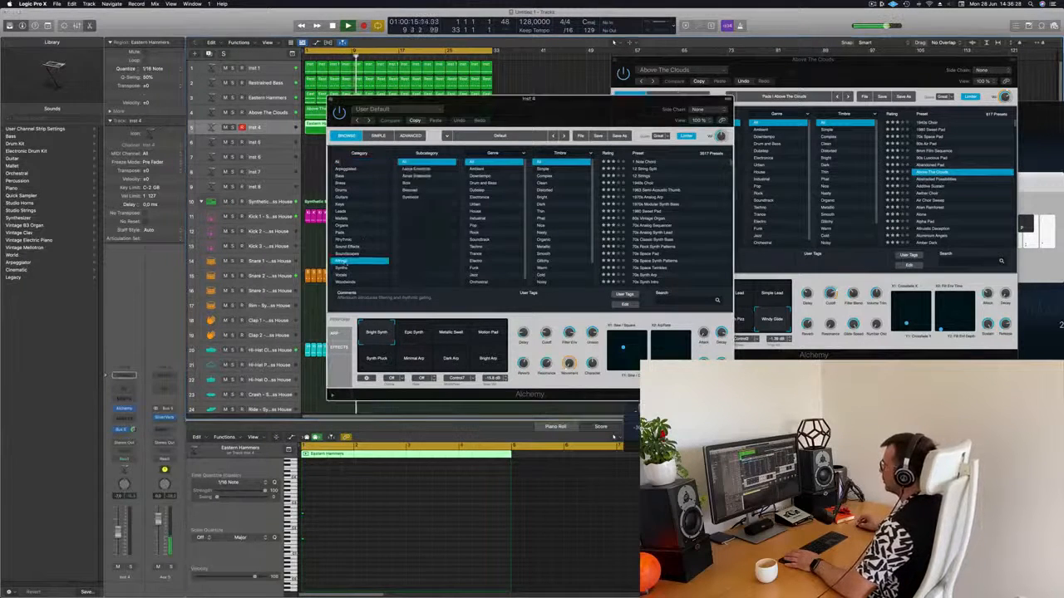
{"action": "left_click_drag", "start_coordinate": [553, 100], "coordinate": [585, 94]}
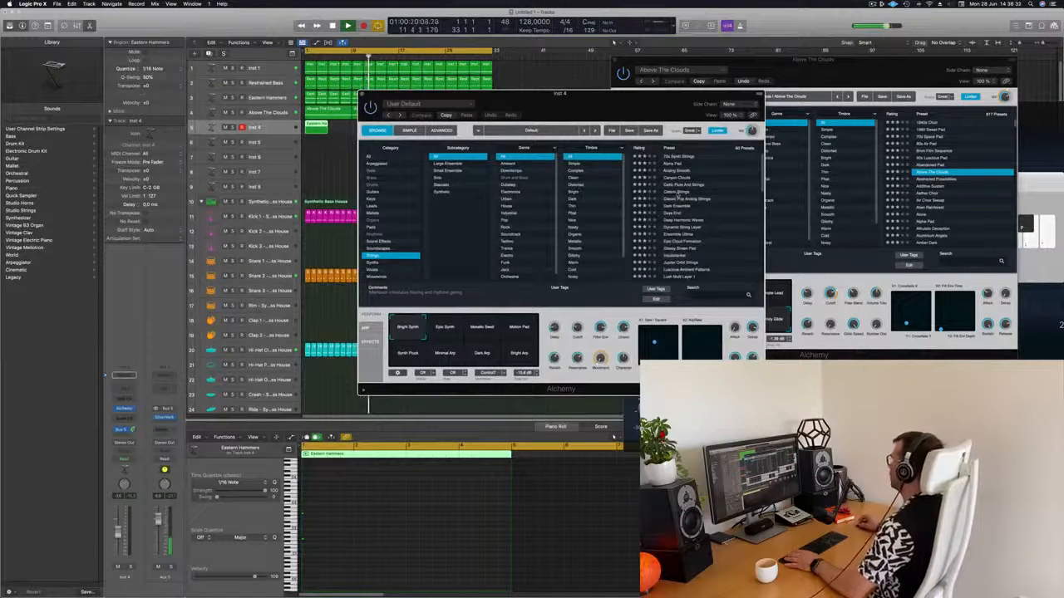
{"action": "left_click", "coordinate": [677, 192]}
{"action": "left_click_drag", "start_coordinate": [560, 94], "coordinate": [797, 23]}
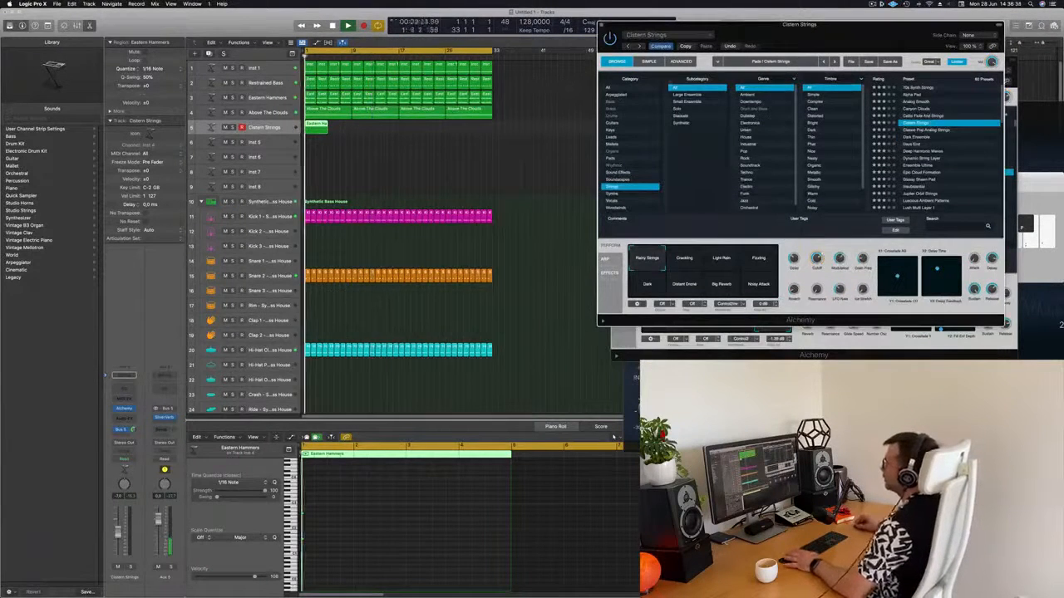
Raise the Cistern Strings track's volume while checking it in playback.
{"action": "key", "text": "space"}
{"action": "key", "text": "space"}
{"action": "key", "text": "space"}
{"action": "left_click_drag", "start_coordinate": [118, 534], "coordinate": [118, 523]}
{"action": "key", "text": "space"}
Lengthen both notes of the strings region to about half a bar and copy them to a higher pitch.
{"action": "left_click", "coordinate": [325, 511]}
{"action": "key", "text": "super+a"}
{"action": "key", "text": "space"}
{"action": "key", "text": "space"}
{"action": "left_click_drag", "start_coordinate": [304, 513], "coordinate": [329, 512]}
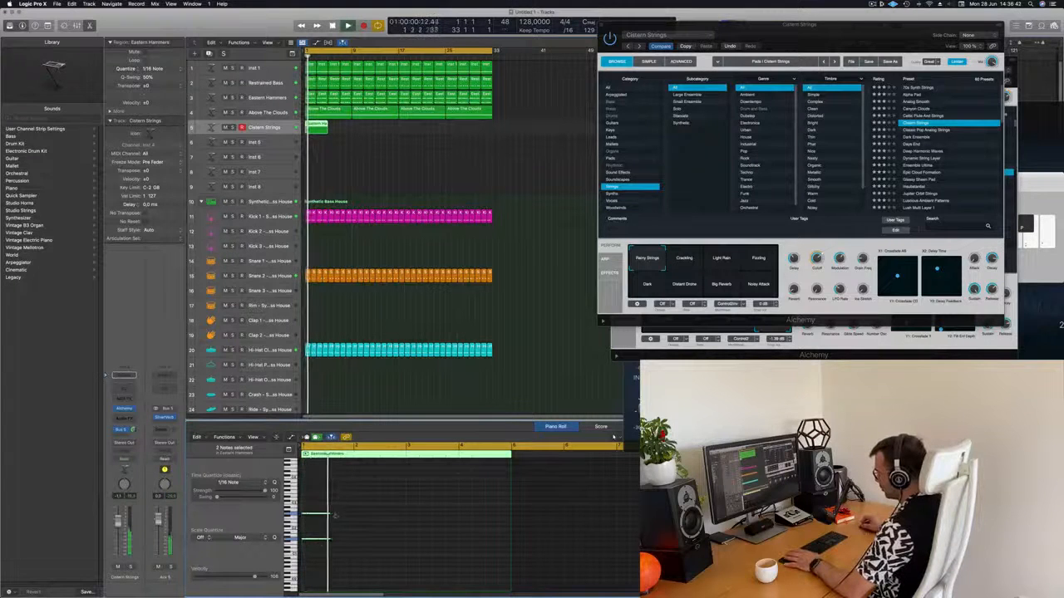
{"action": "scroll", "coordinate": [339, 541], "scroll_direction": "down", "scroll_amount": 1}
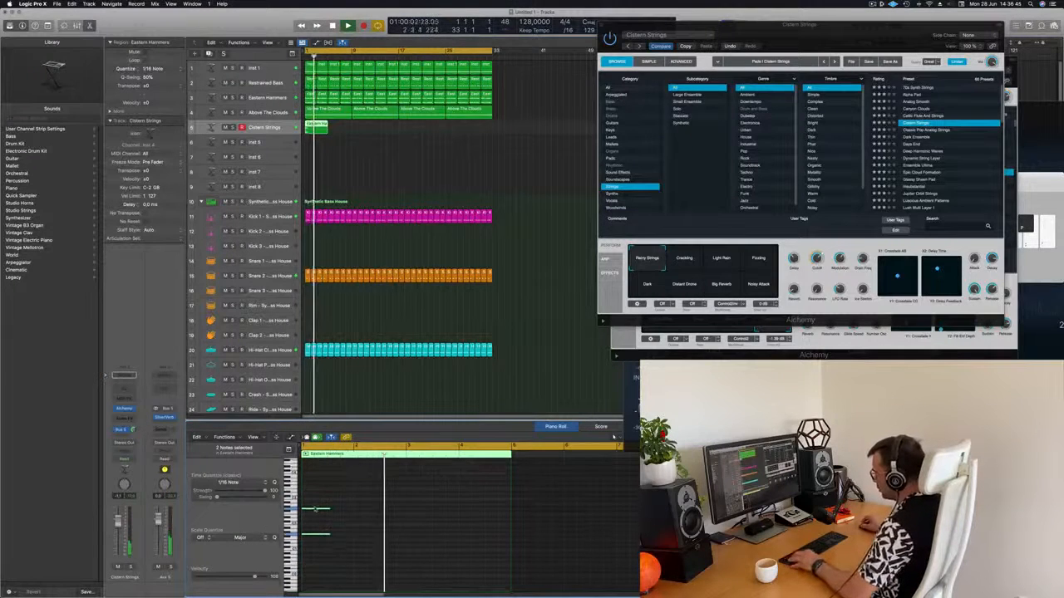
{"action": "left_click_drag", "start_coordinate": [319, 508], "coordinate": [319, 489]}
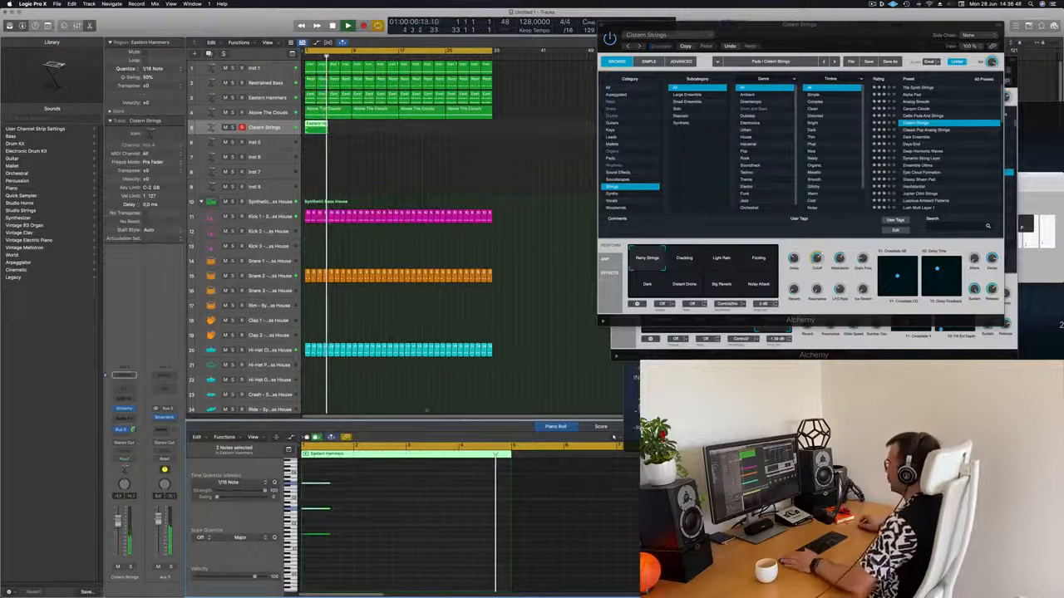
Try the Days End preset on the strings track.
{"action": "left_click_drag", "start_coordinate": [827, 27], "coordinate": [663, 98]}
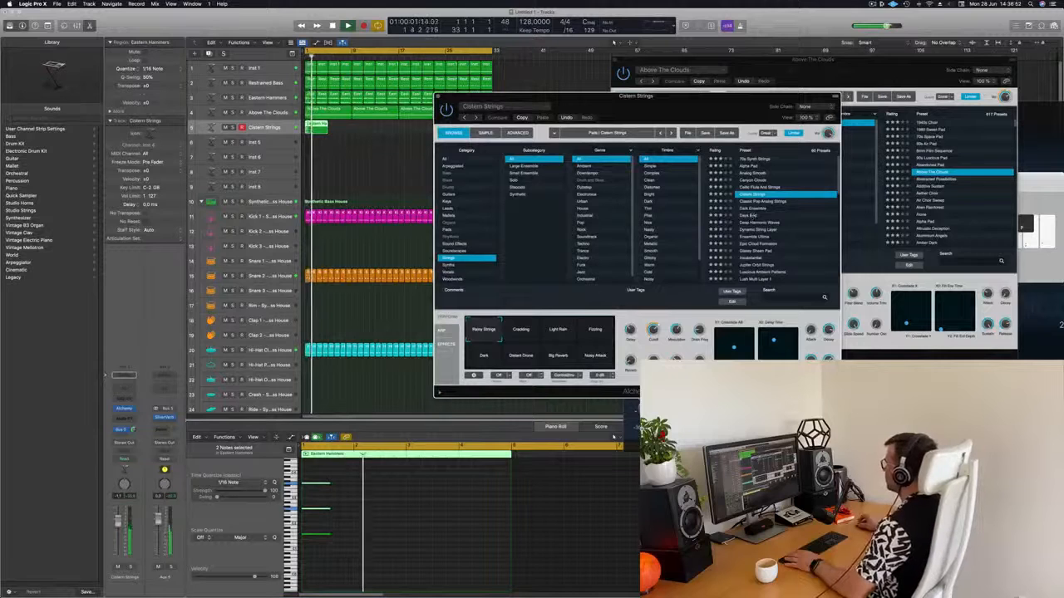
{"action": "left_click_drag", "start_coordinate": [685, 108], "coordinate": [714, 84]}
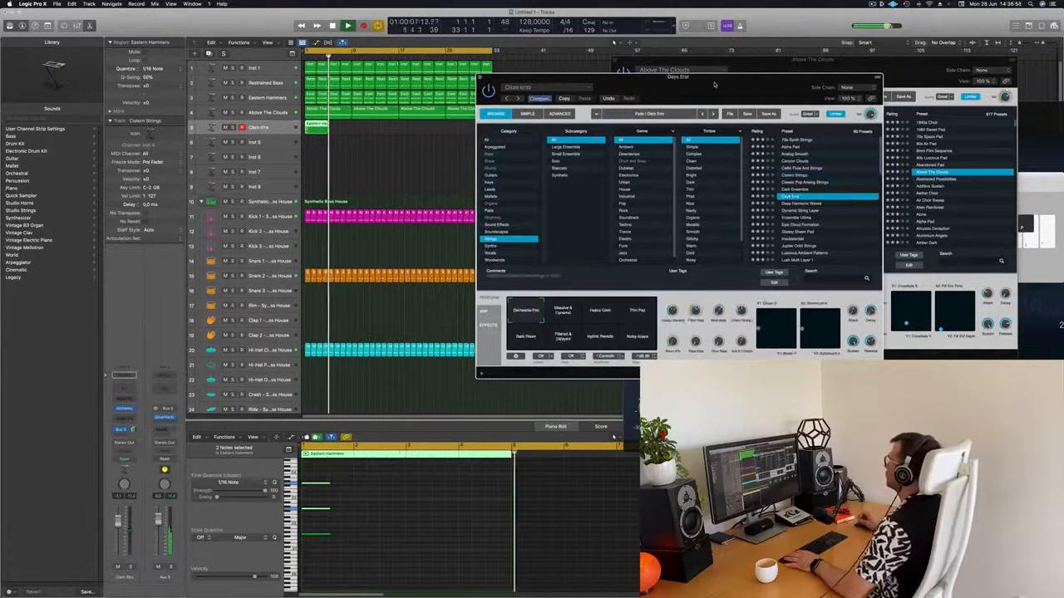
{"action": "left_click_drag", "start_coordinate": [714, 84], "coordinate": [689, 96]}
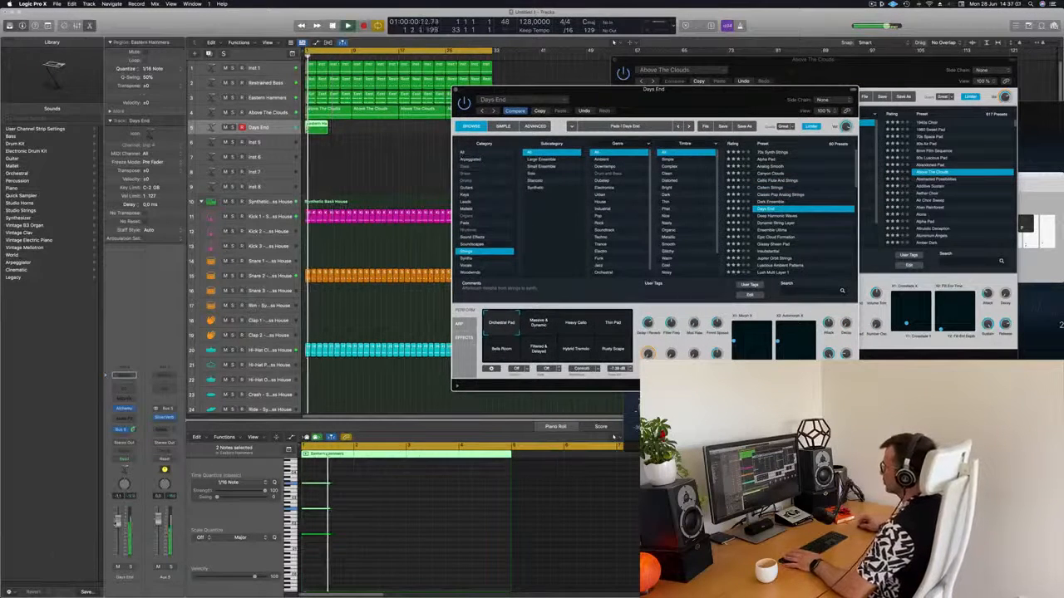
Shorten all notes in the strings region to about a third of a bar and try the Massive & Dynamic snapshot.
{"action": "left_click", "coordinate": [334, 494]}
{"action": "mouse_move", "coordinate": [343, 461]}
{"action": "left_mouse_down"}
{"action": "mouse_move", "coordinate": [325, 551]}
{"action": "mouse_move", "coordinate": [319, 534]}
{"action": "left_mouse_up"}
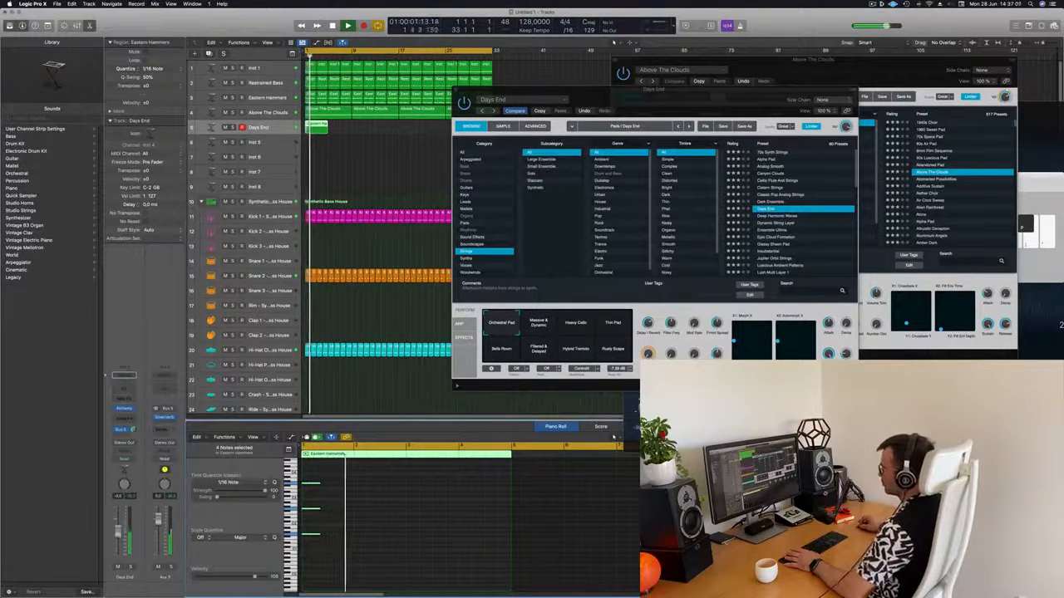
{"action": "left_click", "coordinate": [546, 329]}
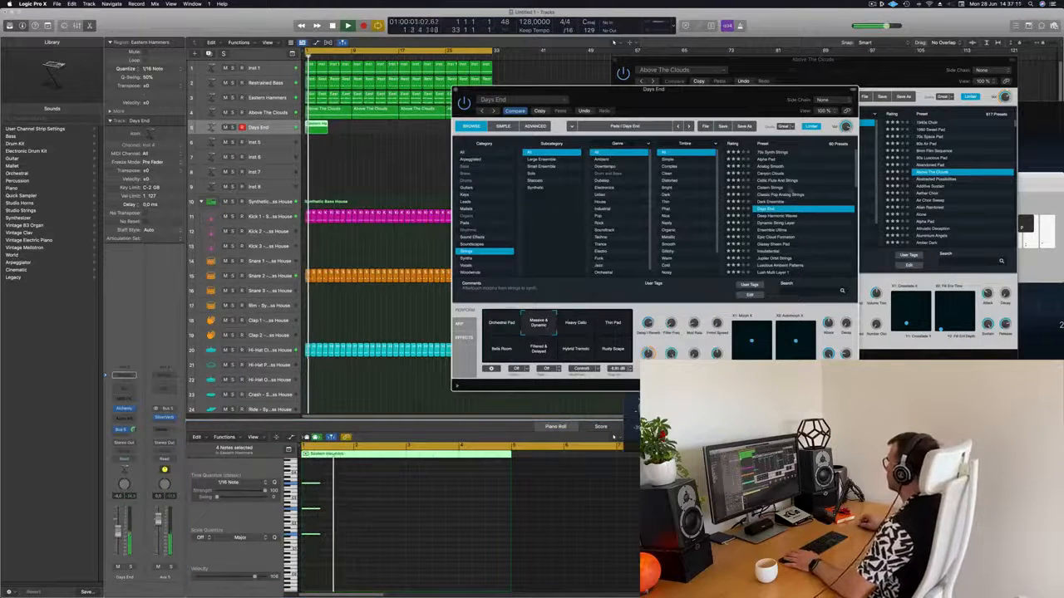
Audition the Epic Cloud Formation and Jupiter Orbit Strings presets and settle on Epic Cloud Formation.
{"action": "scroll", "coordinate": [792, 174], "scroll_direction": "down", "scroll_amount": 3}
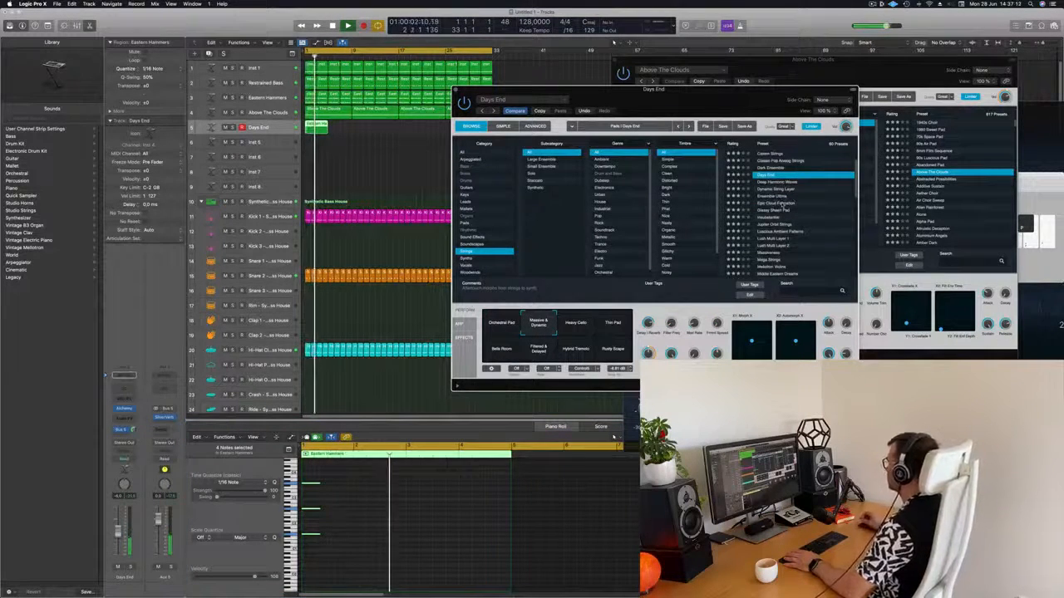
{"action": "left_click", "coordinate": [781, 203]}
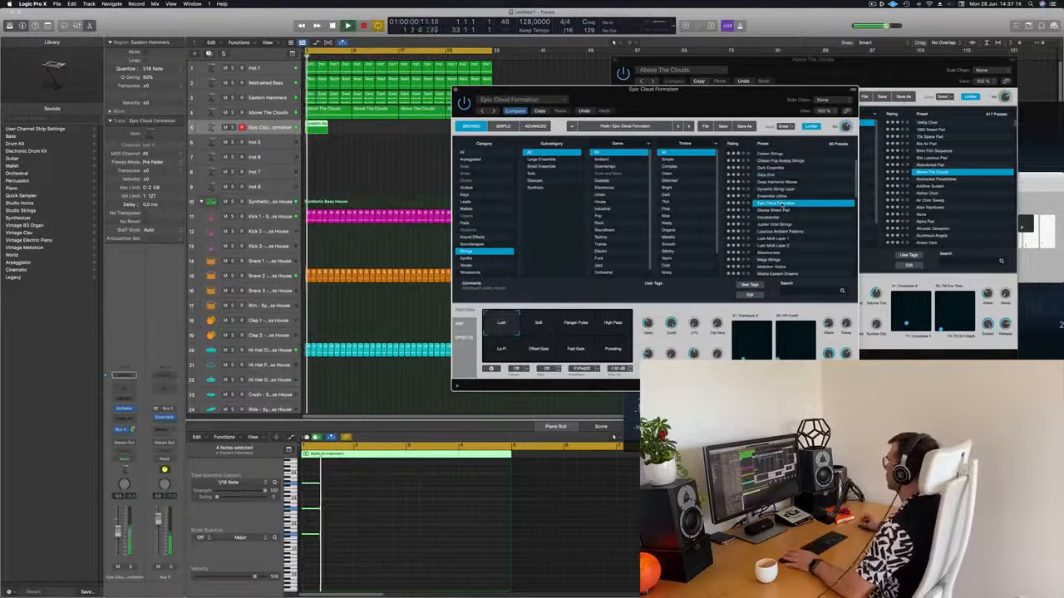
{"action": "scroll", "coordinate": [836, 199], "scroll_direction": "down", "scroll_amount": 3}
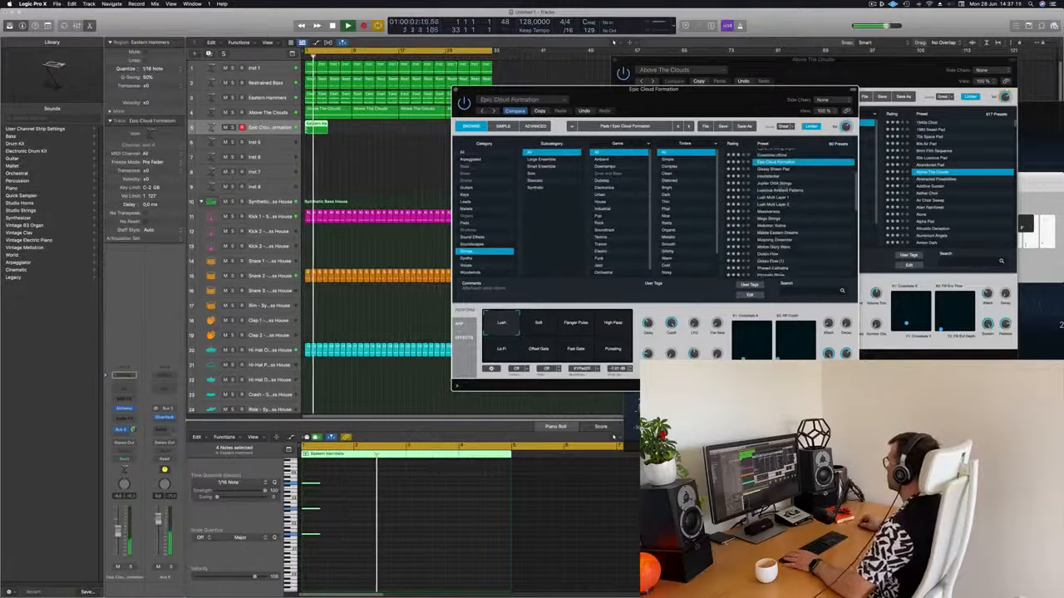
{"action": "left_click", "coordinate": [778, 184]}
{"action": "key", "text": "space"}
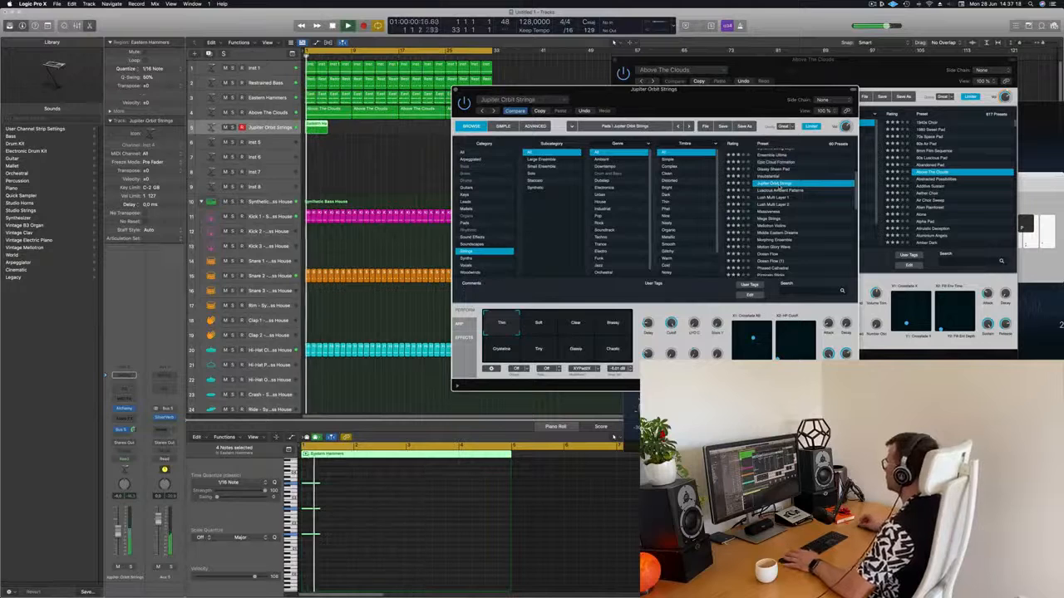
{"action": "left_click", "coordinate": [782, 164]}
{"action": "left_click_drag", "start_coordinate": [734, 112], "coordinate": [774, 103]}
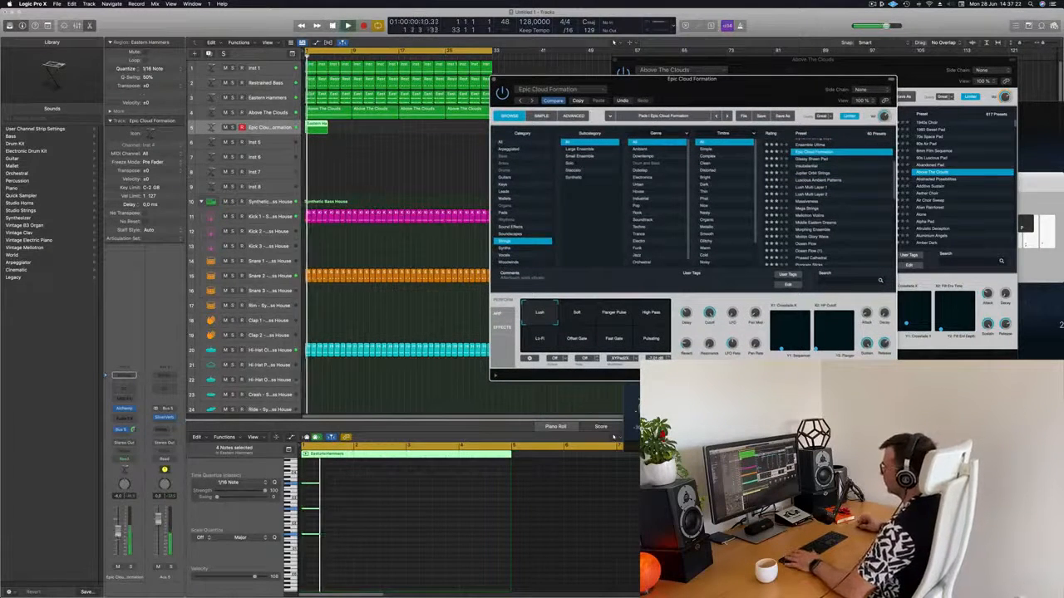
Repeat the four-bar region on the Epic Cloud Formation track up to bar 33.
{"action": "left_click", "coordinate": [391, 507]}
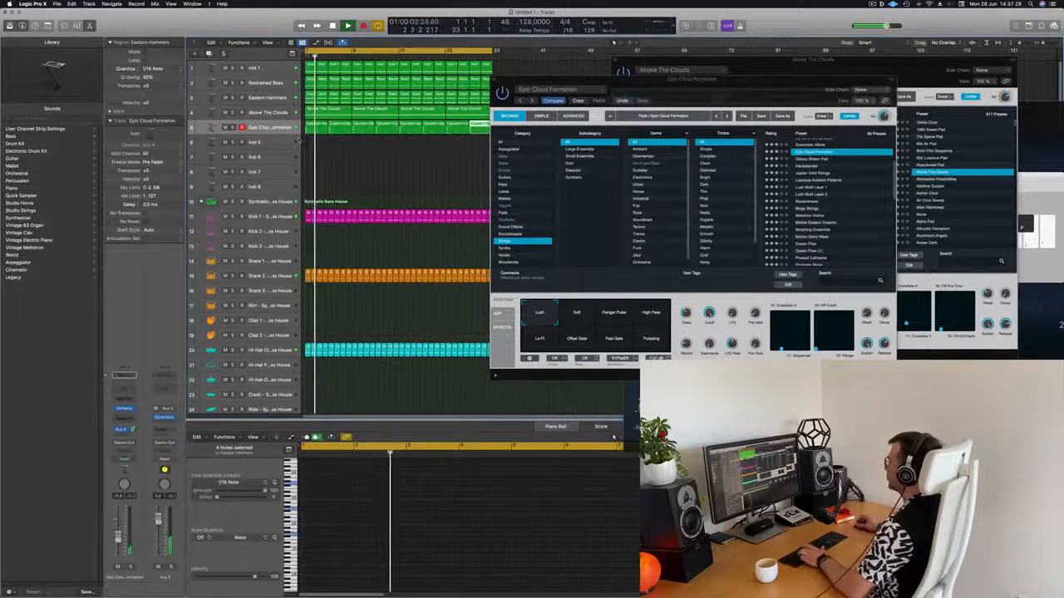
{"action": "left_click_drag", "start_coordinate": [575, 81], "coordinate": [608, 112]}
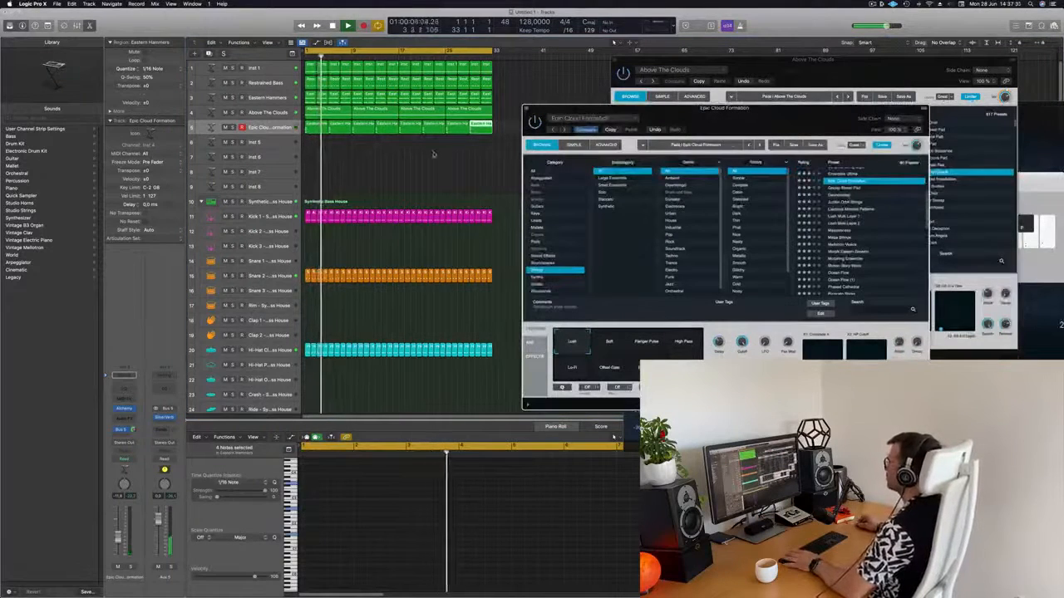
{"action": "left_click_drag", "start_coordinate": [707, 110], "coordinate": [590, 110]}
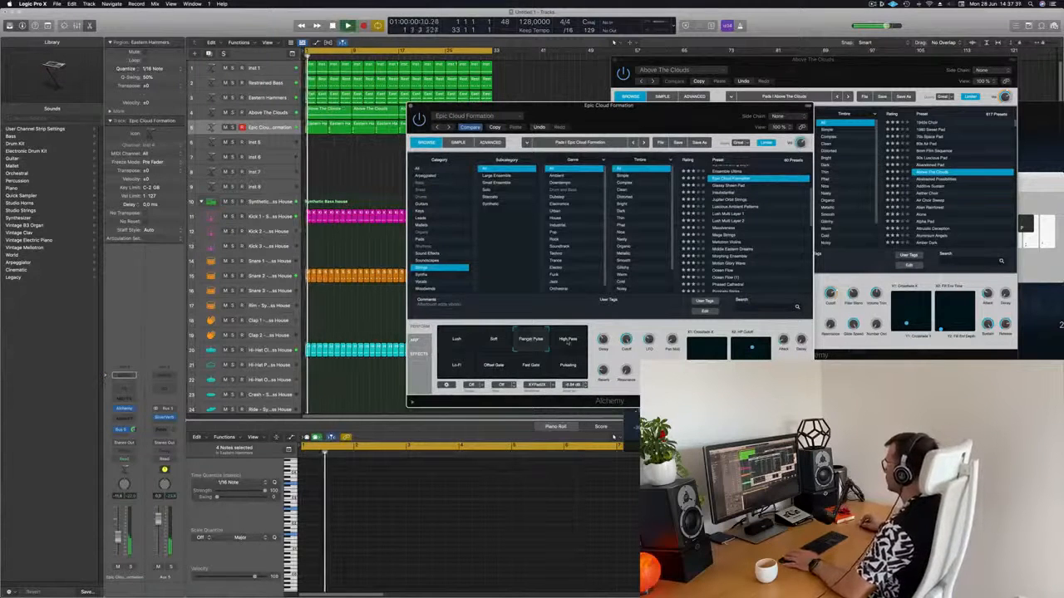
Try the Soft, Lo-Fi, Offset Gate and Pulsating snapshots of Epic Cloud Formation and settle on Fast Gate.
{"action": "left_click", "coordinate": [493, 340]}
{"action": "left_click", "coordinate": [457, 371]}
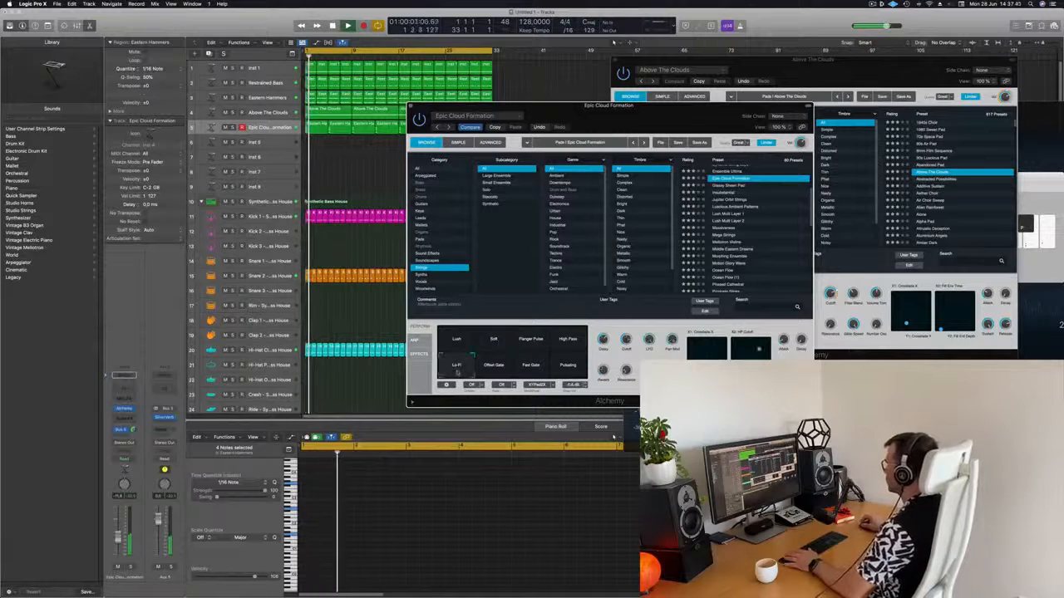
{"action": "left_click", "coordinate": [492, 369]}
{"action": "left_click", "coordinate": [531, 367]}
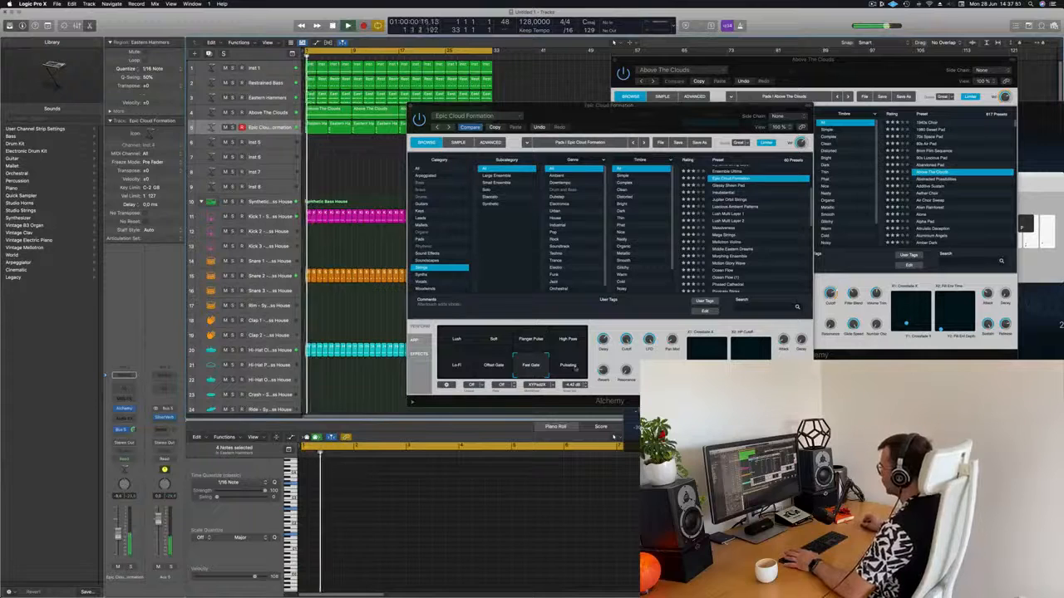
{"action": "left_click", "coordinate": [571, 367]}
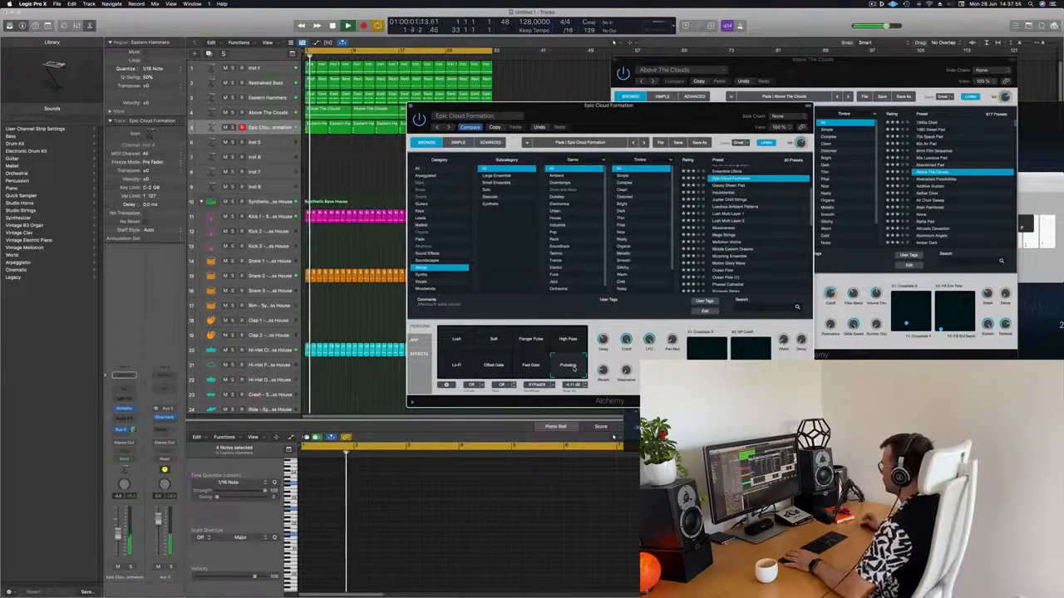
{"action": "left_click", "coordinate": [532, 370]}
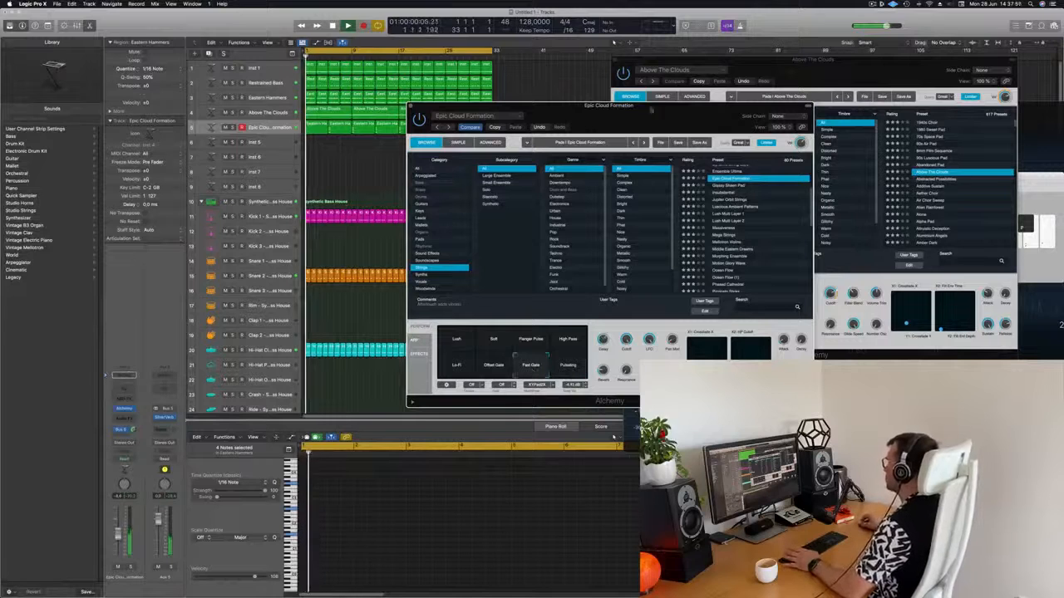
Solo the Epic Cloud Formation track to hear it alone, and turn the solo off again.
{"action": "left_click_drag", "start_coordinate": [636, 113], "coordinate": [717, 106]}
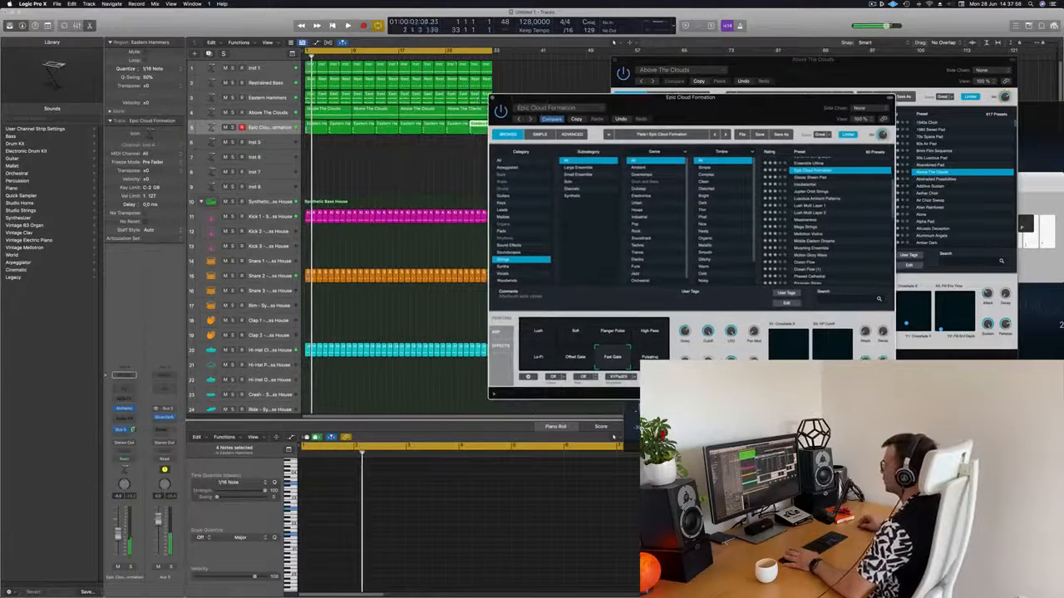
{"action": "left_click", "coordinate": [231, 127]}
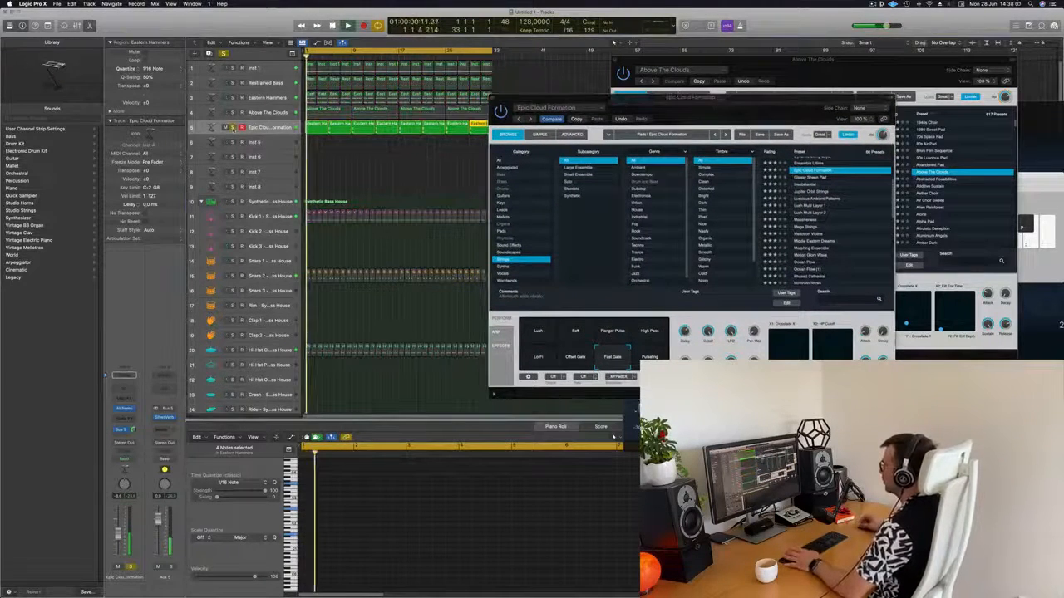
{"action": "left_click", "coordinate": [231, 127]}
Duplicate the Epic Cloud Formation track with its settings and open Alchemy on the new track.
{"action": "left_click_drag", "start_coordinate": [718, 108], "coordinate": [784, 140]}
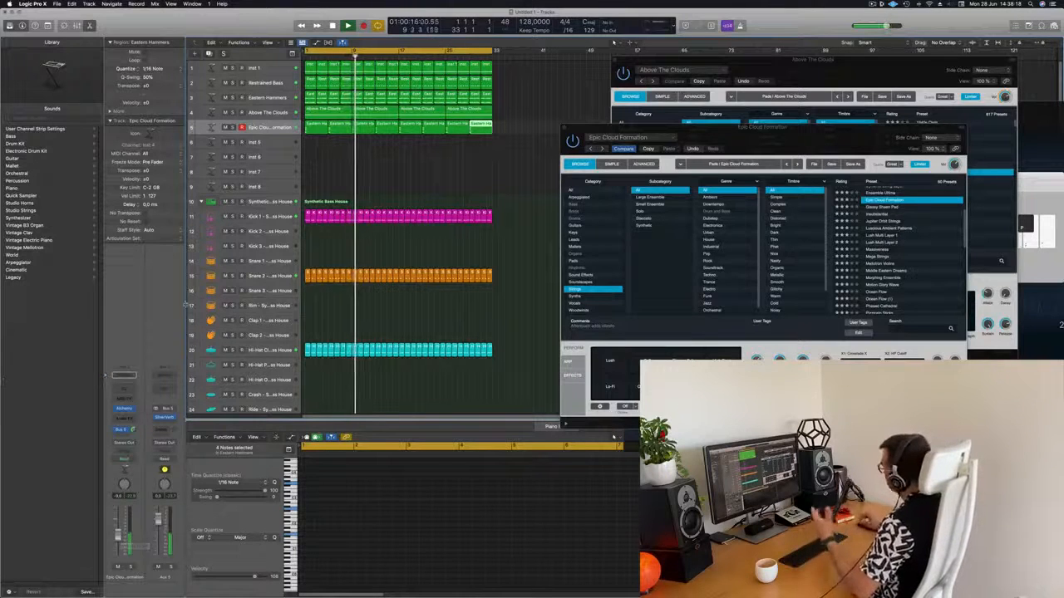
{"action": "left_click", "coordinate": [342, 174]}
{"action": "left_click", "coordinate": [265, 132]}
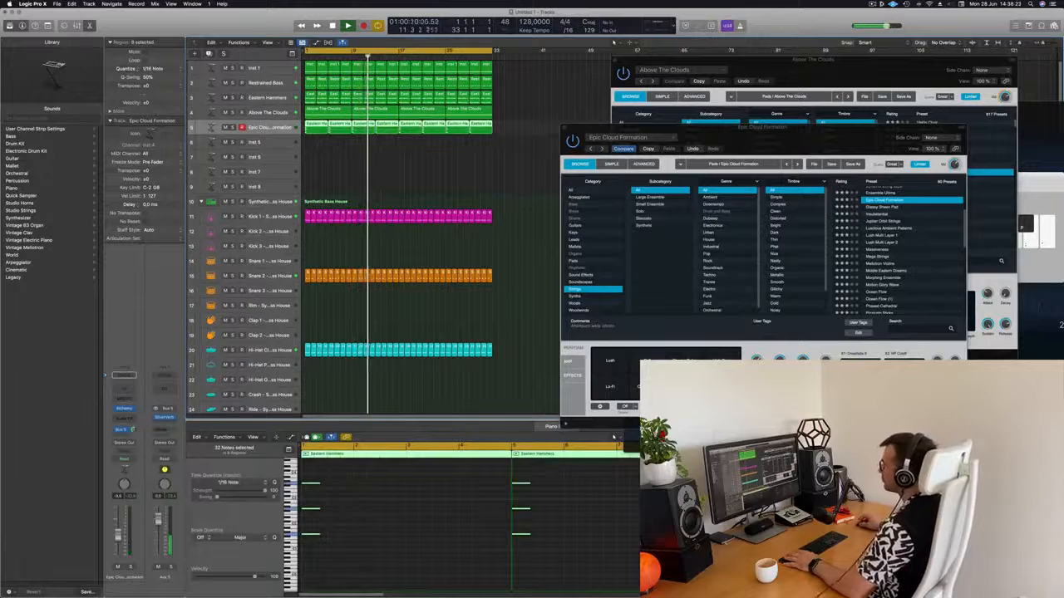
{"action": "key", "text": "super+d"}
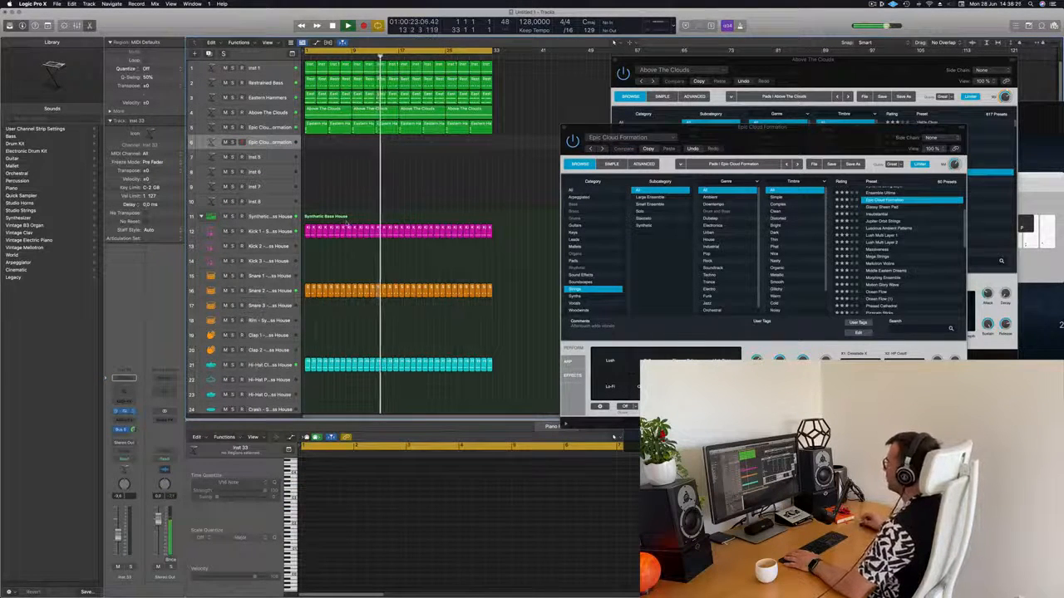
{"action": "left_click", "coordinate": [124, 412]}
{"action": "left_click_drag", "start_coordinate": [586, 108], "coordinate": [742, 138]}
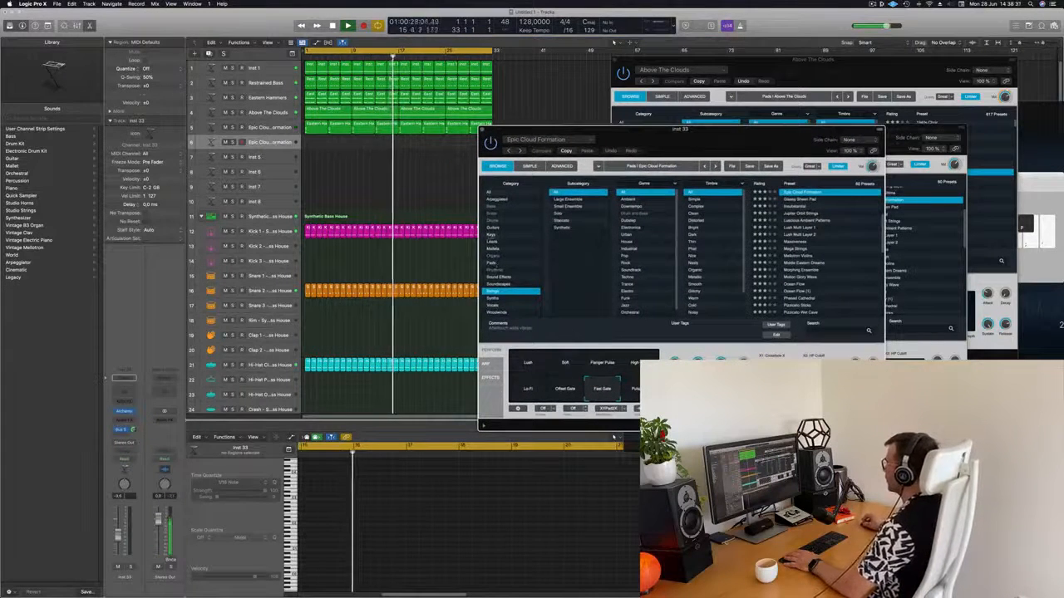
Load the Bell Layers preset from the Keys category and try its Softer, Bright, Resonant Reverb and Thinner snapshots.
{"action": "left_click", "coordinate": [492, 235]}
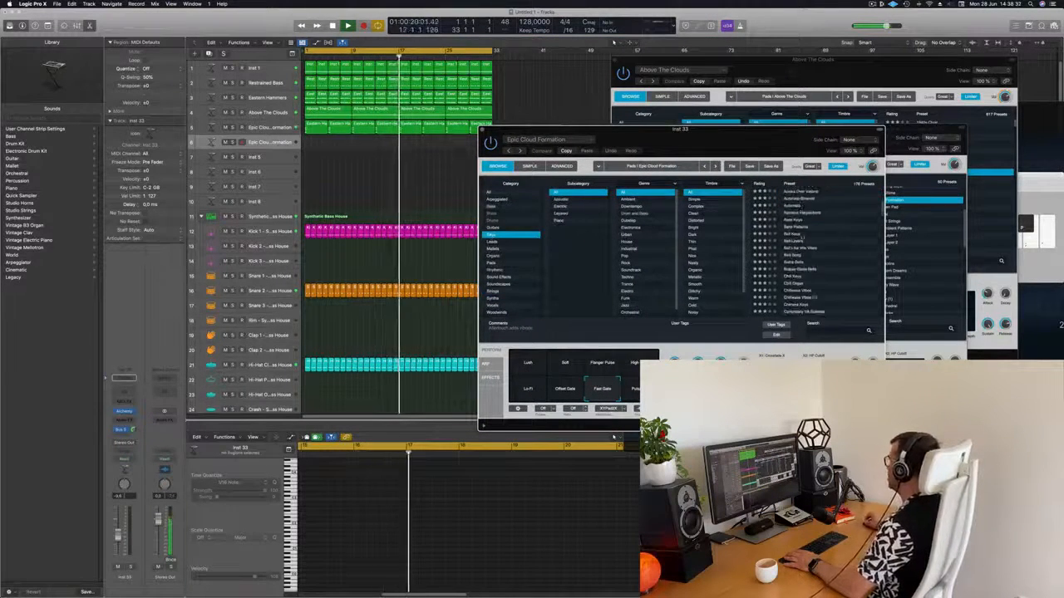
{"action": "left_click", "coordinate": [793, 241]}
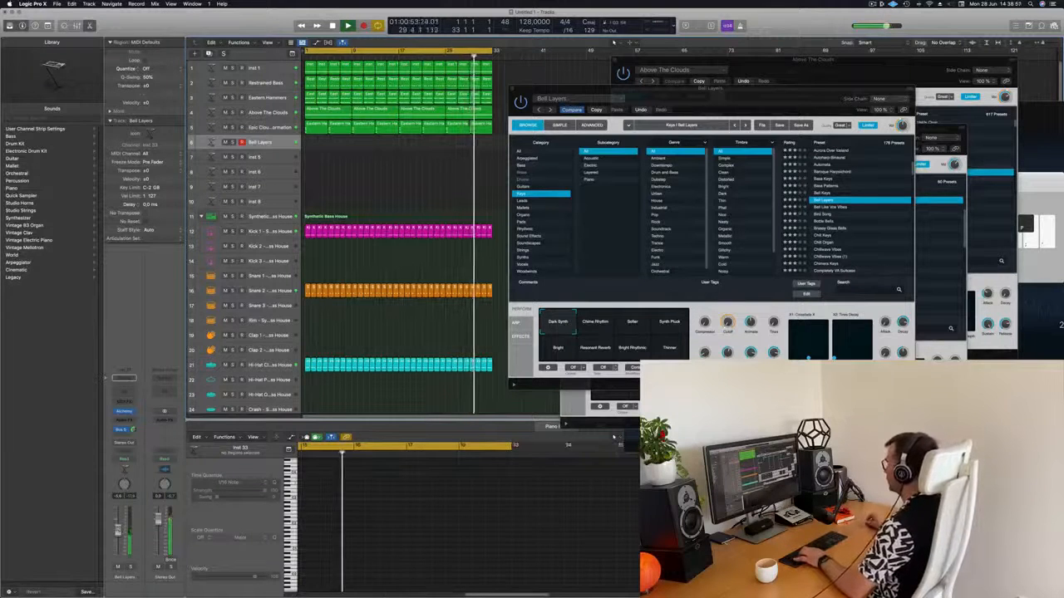
{"action": "left_click", "coordinate": [615, 326]}
{"action": "left_click", "coordinate": [631, 323]}
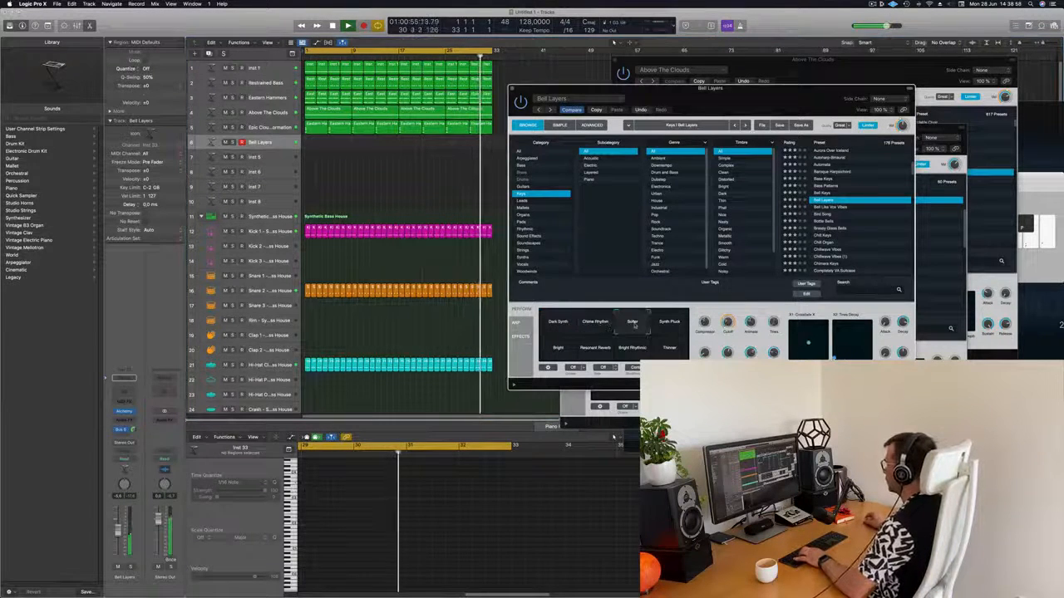
{"action": "left_click", "coordinate": [558, 349]}
{"action": "left_click", "coordinate": [593, 348]}
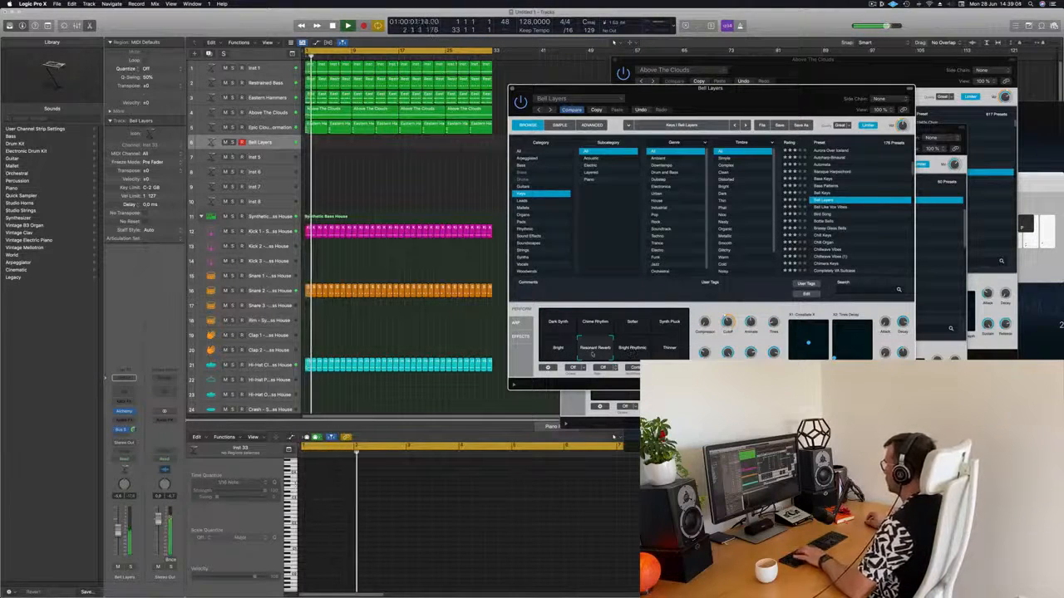
{"action": "left_click", "coordinate": [631, 348]}
{"action": "left_click", "coordinate": [664, 347]}
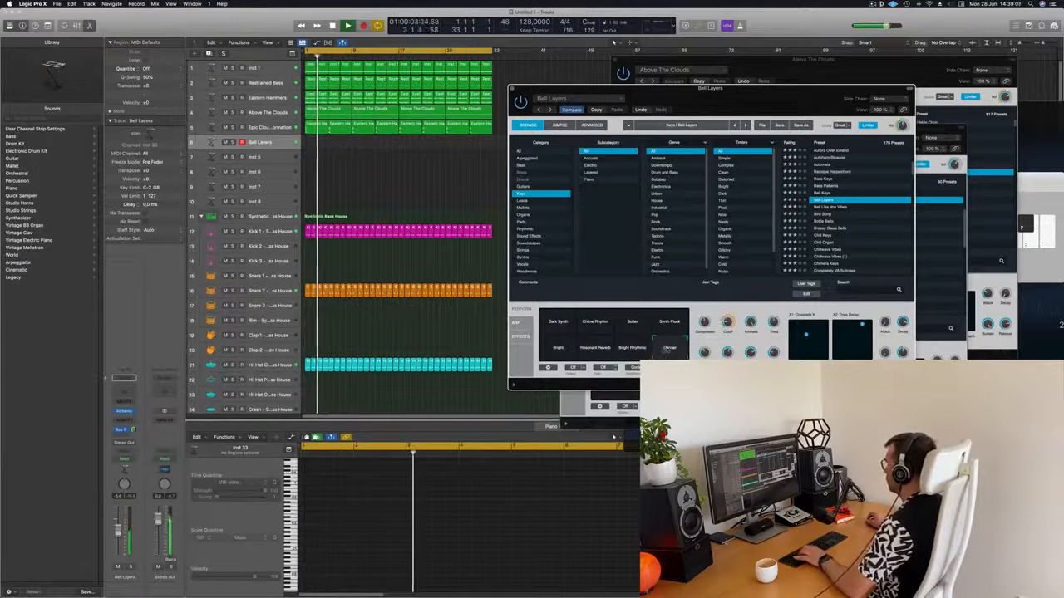
Audition Bell Like Vox Vibes, load Bottle Bells instead and record a short bell melody on the track.
{"action": "left_click", "coordinate": [835, 208]}
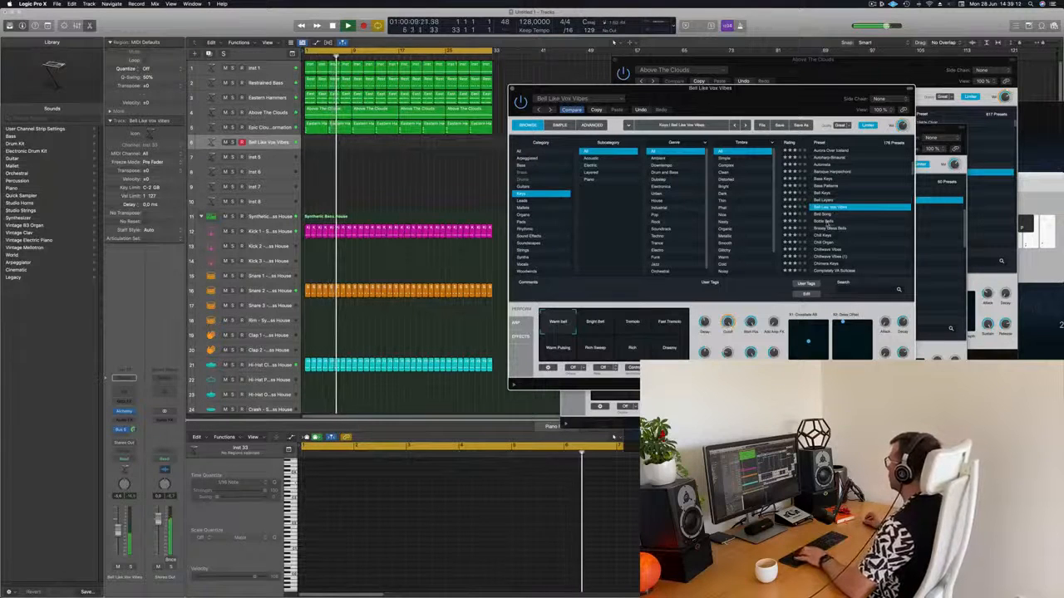
{"action": "left_click", "coordinate": [827, 221]}
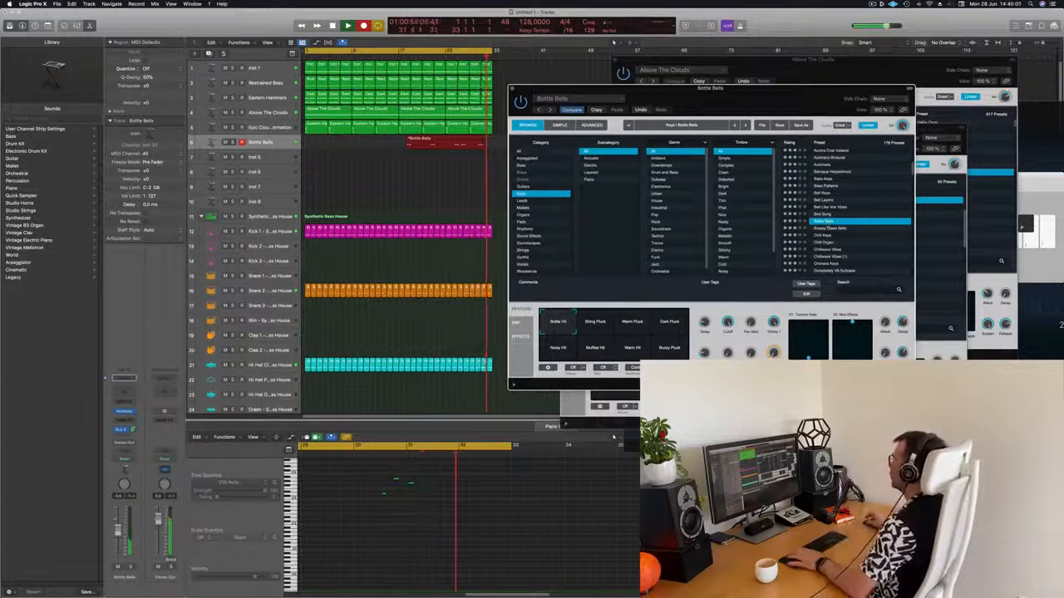
{"action": "key", "text": "space"}
Delete the earlier part of the Bottle Bells recording and move the remaining four-bar region to bar 1.
{"action": "left_click", "coordinate": [453, 142]}
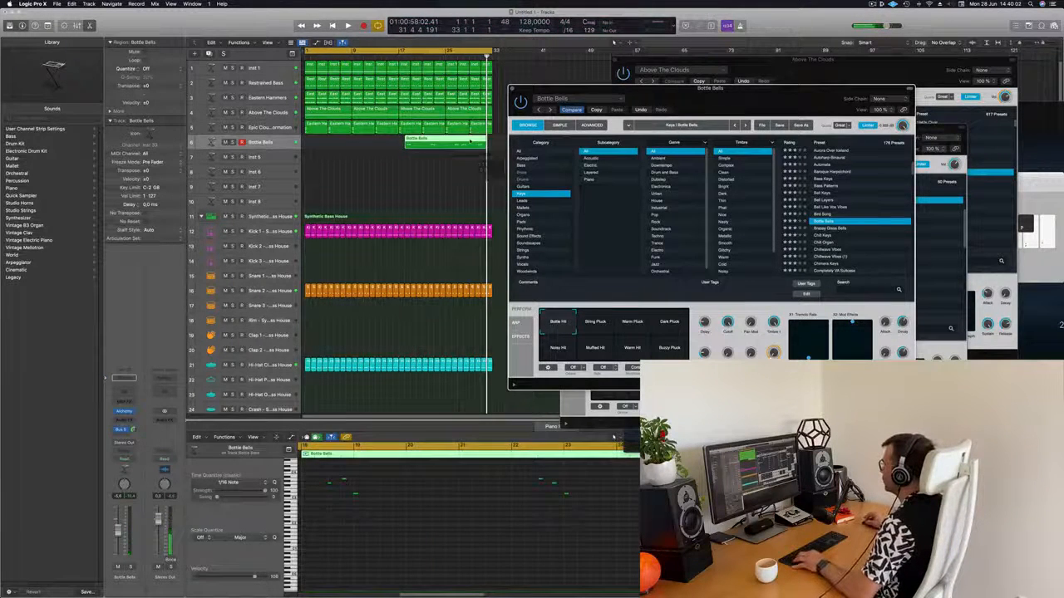
{"action": "key", "text": "Delete"}
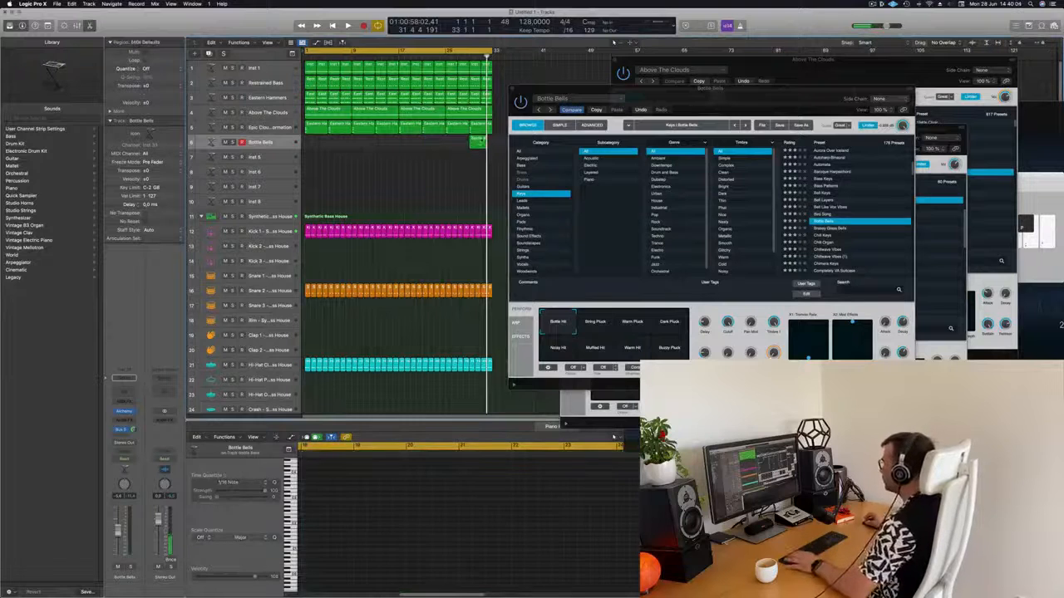
{"action": "left_click_drag", "start_coordinate": [482, 141], "coordinate": [332, 145]}
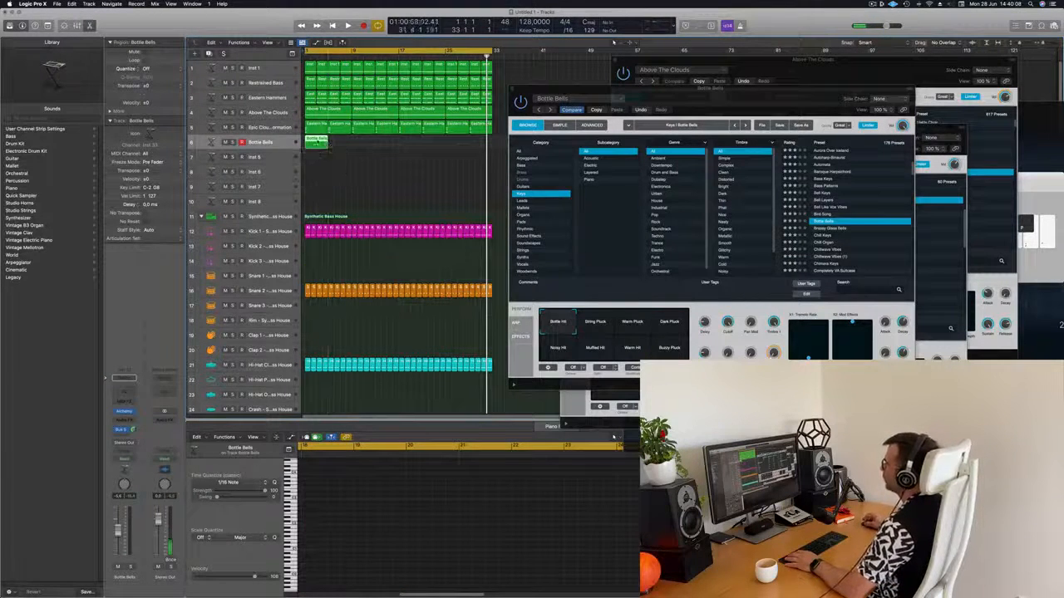
Open the Bottle Bells region in the Piano Roll and select its three notes.
{"action": "key", "text": "e"}
{"action": "key", "text": "e"}
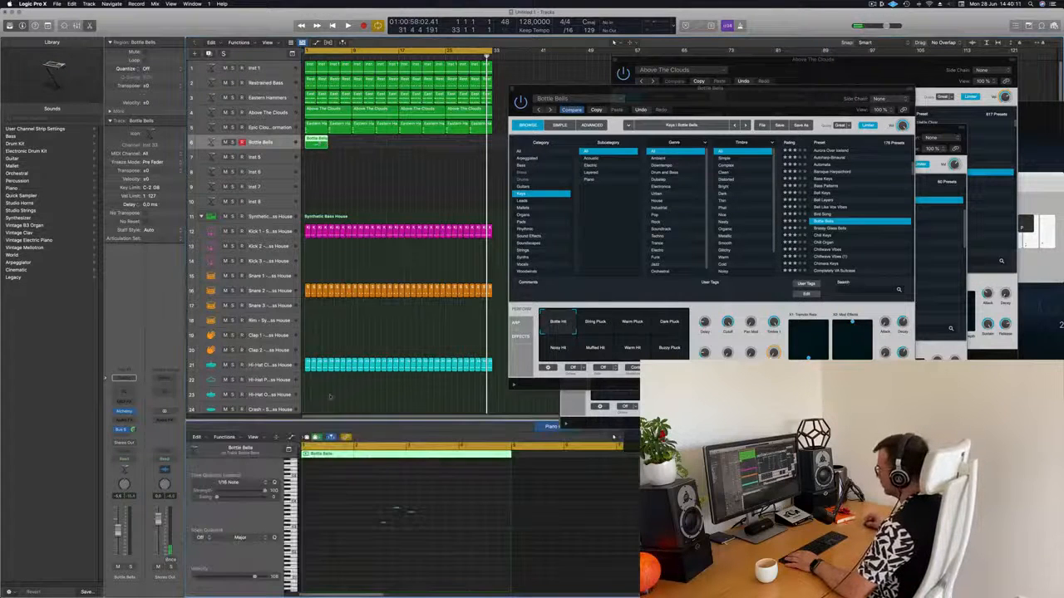
{"action": "left_click_drag", "start_coordinate": [345, 503], "coordinate": [428, 549]}
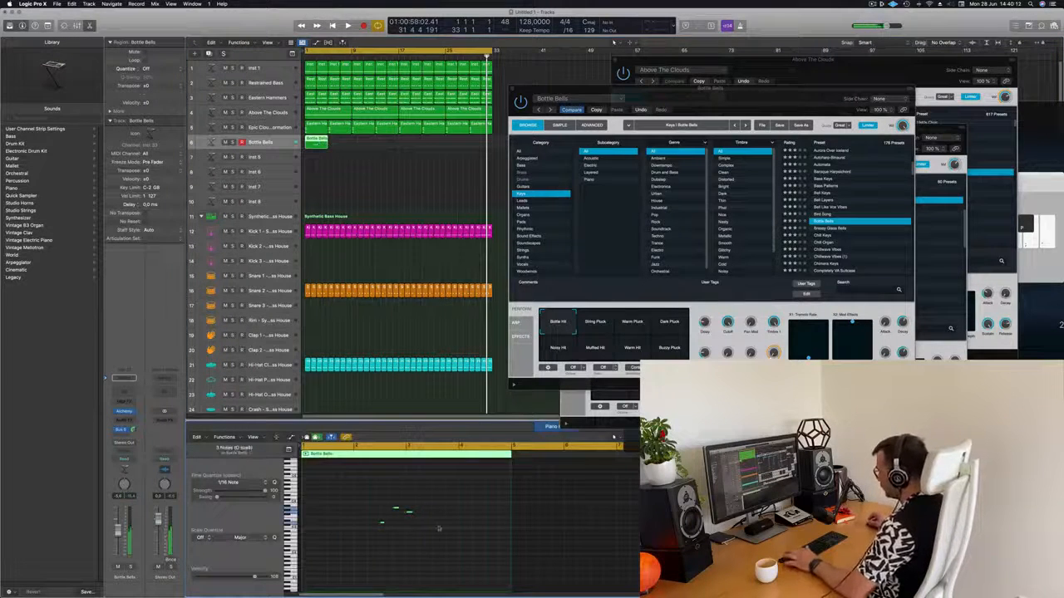
{"action": "left_click", "coordinate": [441, 518]}
Play the loop, repeat the Bottle Bells region up to bar 33 and move the Alchemy window aside.
{"action": "key", "text": "space"}
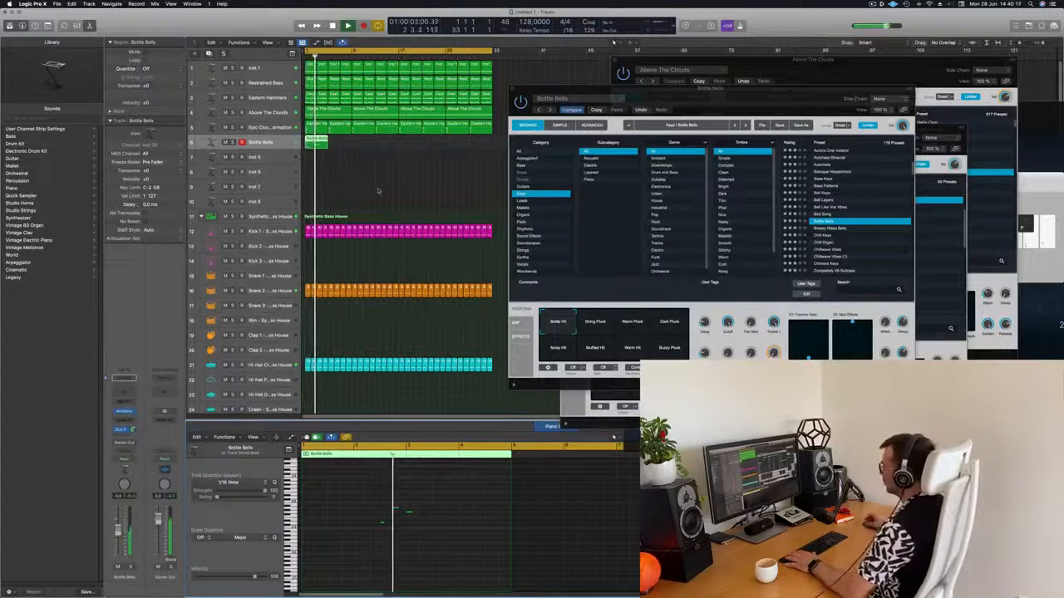
{"action": "key", "text": "space"}
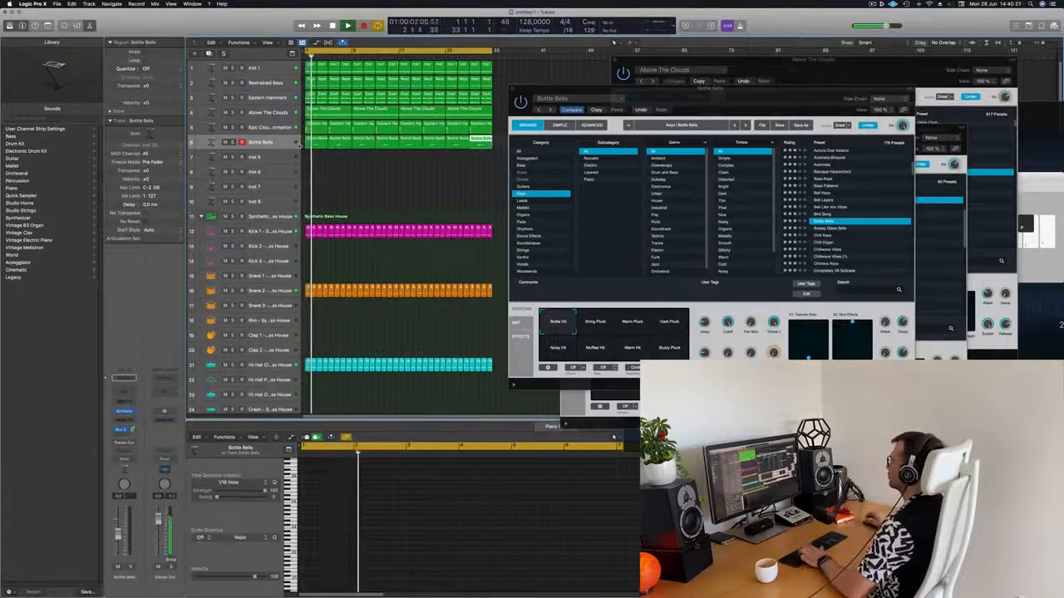
{"action": "left_click_drag", "start_coordinate": [736, 98], "coordinate": [766, 87]}
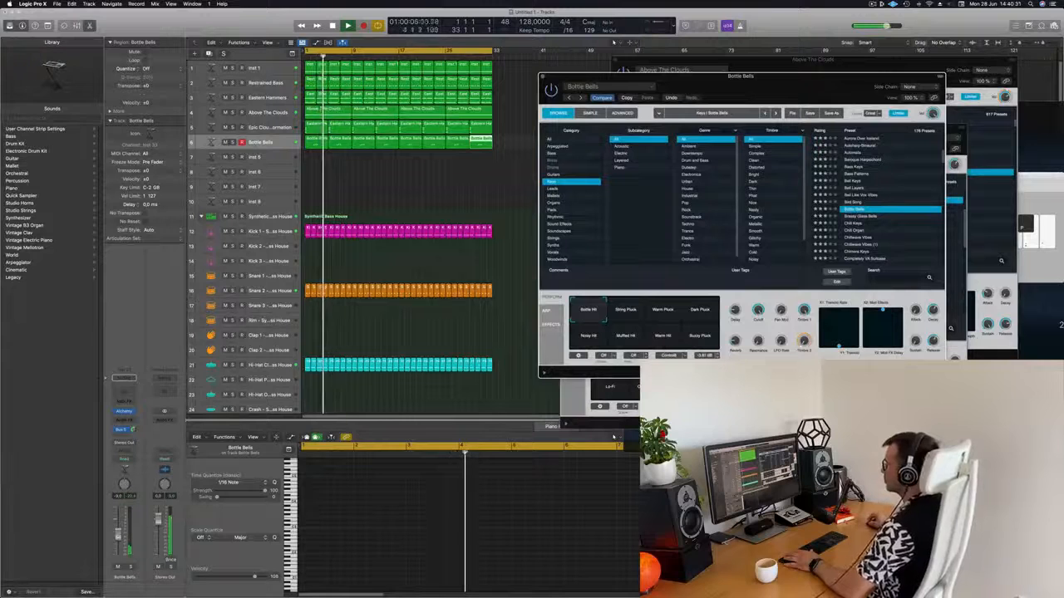
Copy the first closed hi-hat region to the Tom Low track at bar 1.
{"action": "left_click", "coordinate": [331, 208]}
{"action": "scroll", "coordinate": [349, 210], "scroll_direction": "down", "scroll_amount": 10}
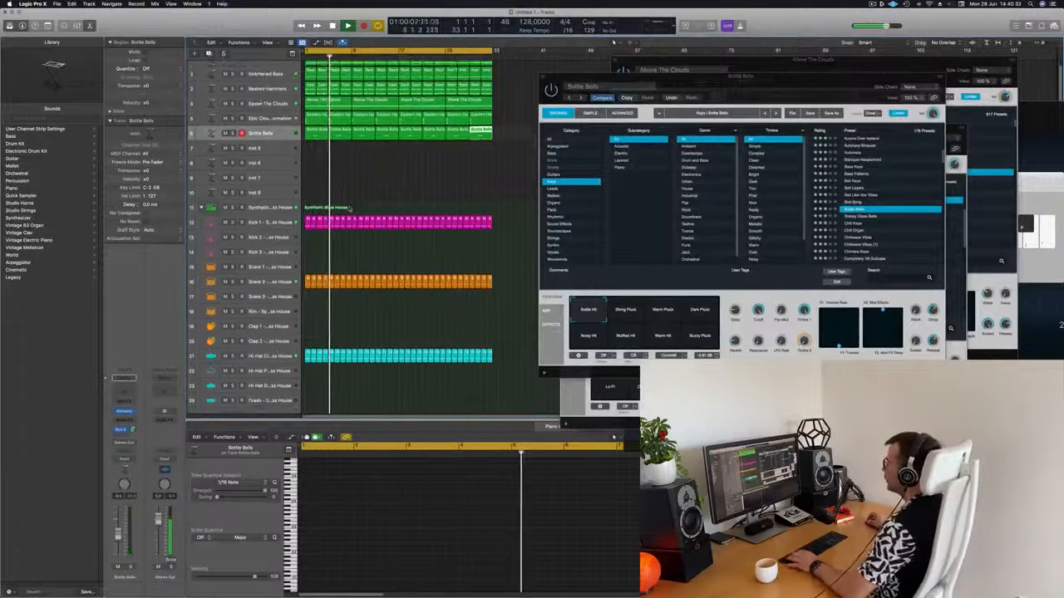
{"action": "scroll", "coordinate": [358, 298], "scroll_direction": "down", "scroll_amount": 1}
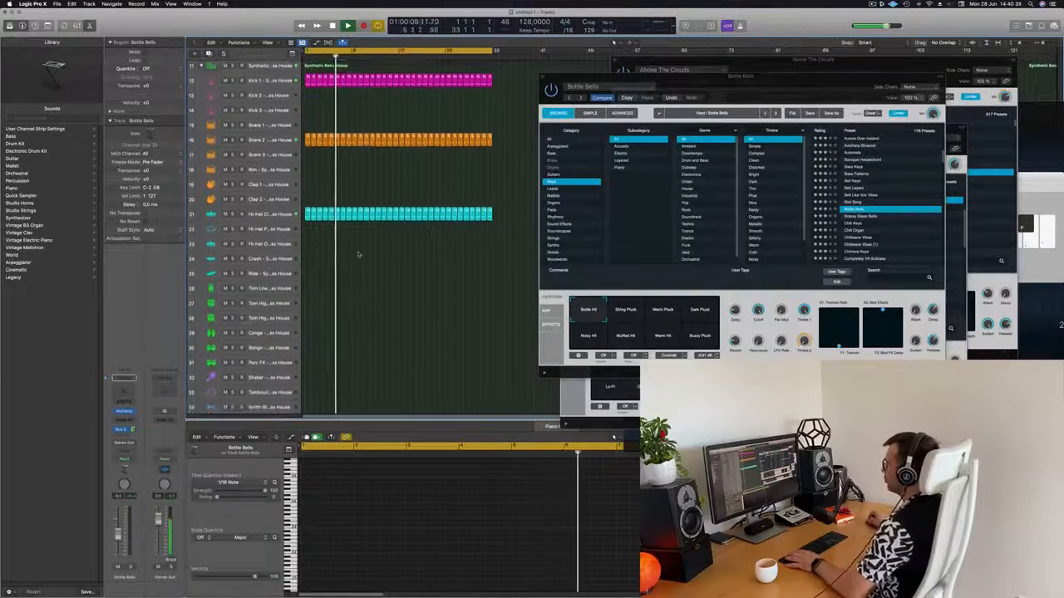
{"action": "left_click", "coordinate": [307, 213]}
{"action": "left_click_drag", "start_coordinate": [308, 214], "coordinate": [307, 288]}
Open the copied Tom Low region in the Piano Roll, select its four notes and play it from bar 1.
{"action": "key", "text": "space"}
{"action": "key", "text": "space"}
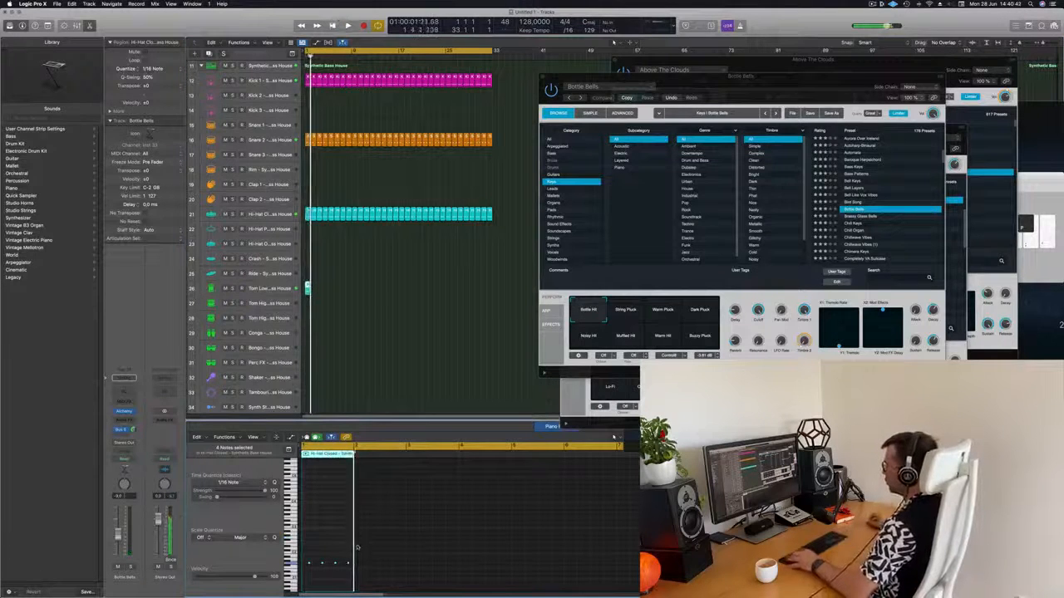
{"action": "scroll", "coordinate": [341, 555], "scroll_direction": "up", "scroll_amount": 3}
{"action": "key", "text": "space"}
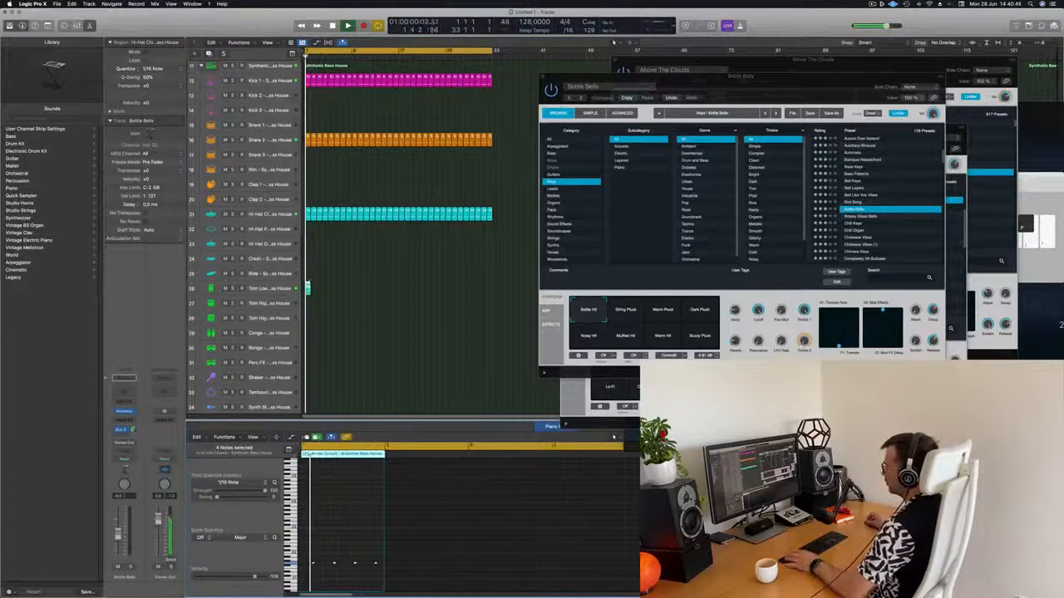
Repeat the one-bar region on the Tom Low track up to bar 33.
{"action": "left_click", "coordinate": [307, 287]}
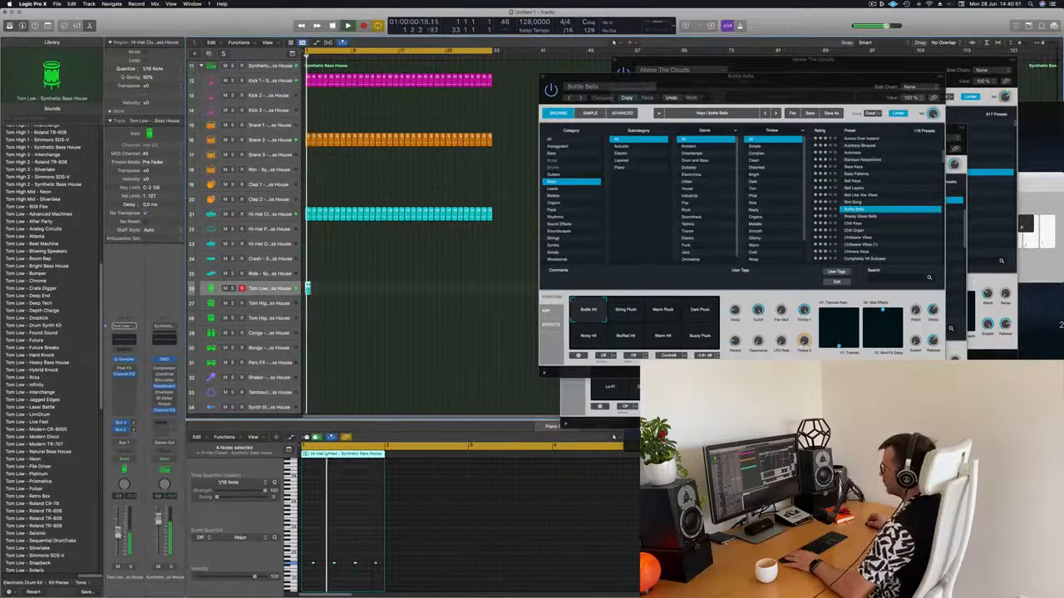
{"action": "left_click_drag", "start_coordinate": [346, 284], "coordinate": [306, 302]}
{"action": "key", "text": "super+r"}
{"action": "key", "text": "super+r"}
{"action": "key", "text": "super+r"}
{"action": "key", "text": "super+r"}
{"action": "key", "text": "super+r"}
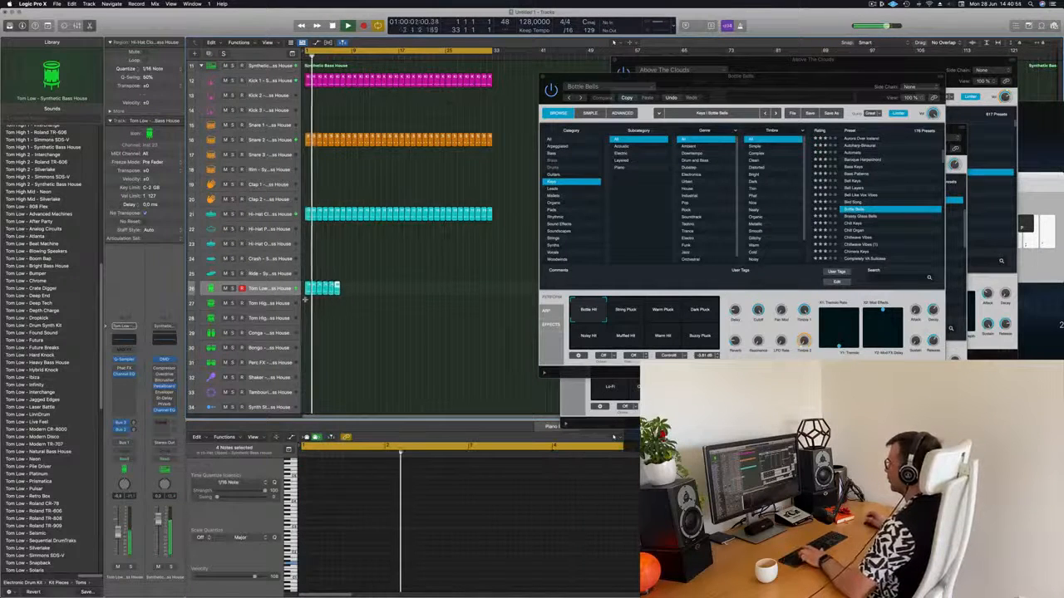
{"action": "key", "text": "super+r"}
{"action": "key", "text": "super+r"}
{"action": "key", "text": "super+r"}
{"action": "key", "text": "super+r"}
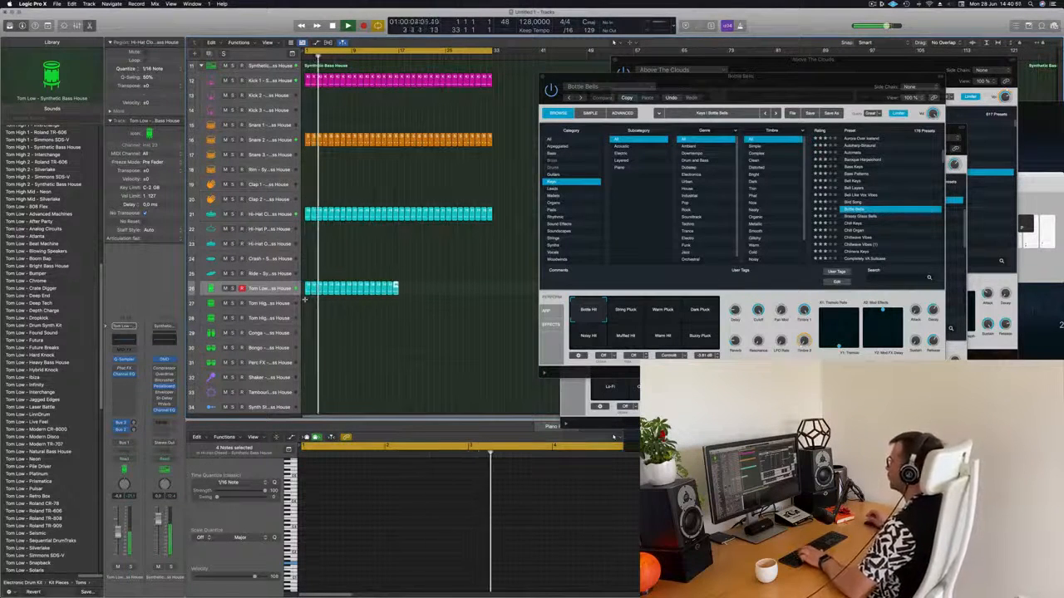
{"action": "key", "text": "super+r"}
{"action": "key", "text": "super+r"}
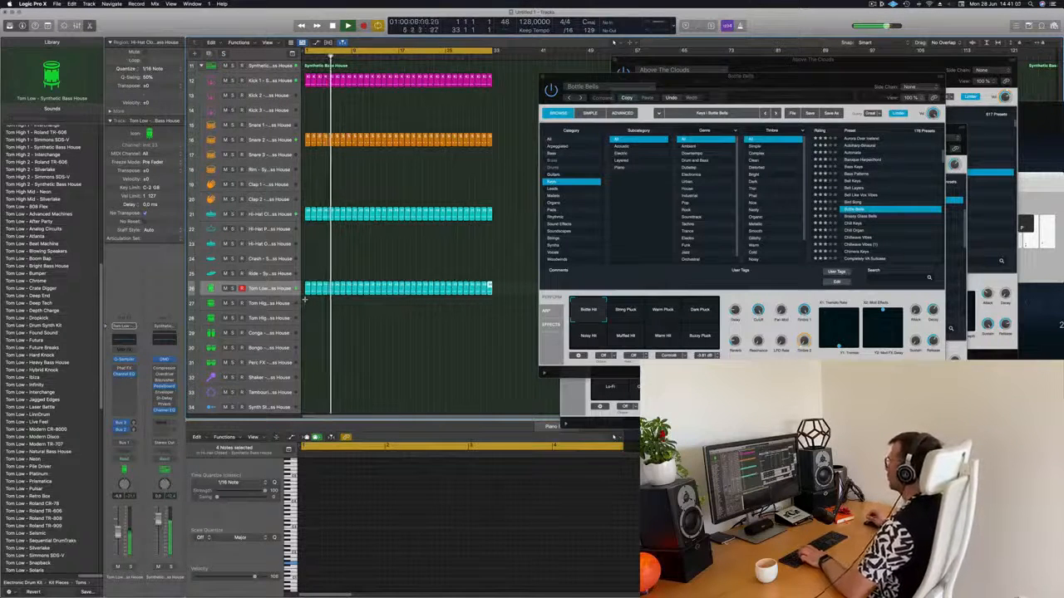
Reduce the track height and look over the drum and instrument tracks while the loop plays.
{"action": "key", "text": "super+Up"}
{"action": "key", "text": "super+Up"}
{"action": "scroll", "coordinate": [367, 307], "scroll_direction": "up", "scroll_amount": 2}
{"action": "scroll", "coordinate": [378, 320], "scroll_direction": "down", "scroll_amount": 2}
{"action": "scroll", "coordinate": [387, 347], "scroll_direction": "down", "scroll_amount": 2}
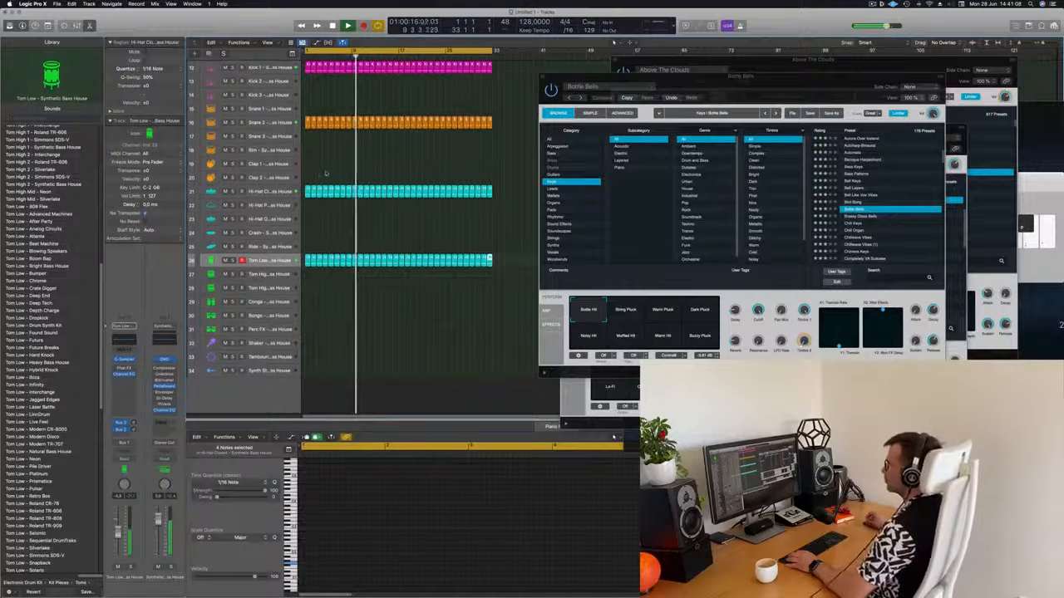
{"action": "left_click", "coordinate": [307, 218]}
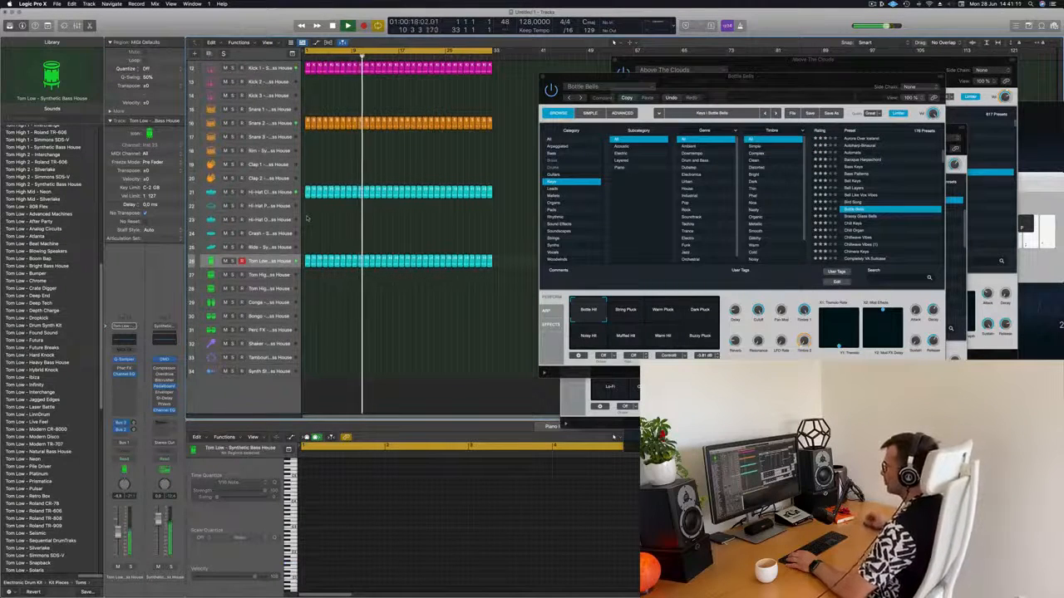
{"action": "scroll", "coordinate": [307, 219], "scroll_direction": "up", "scroll_amount": 5}
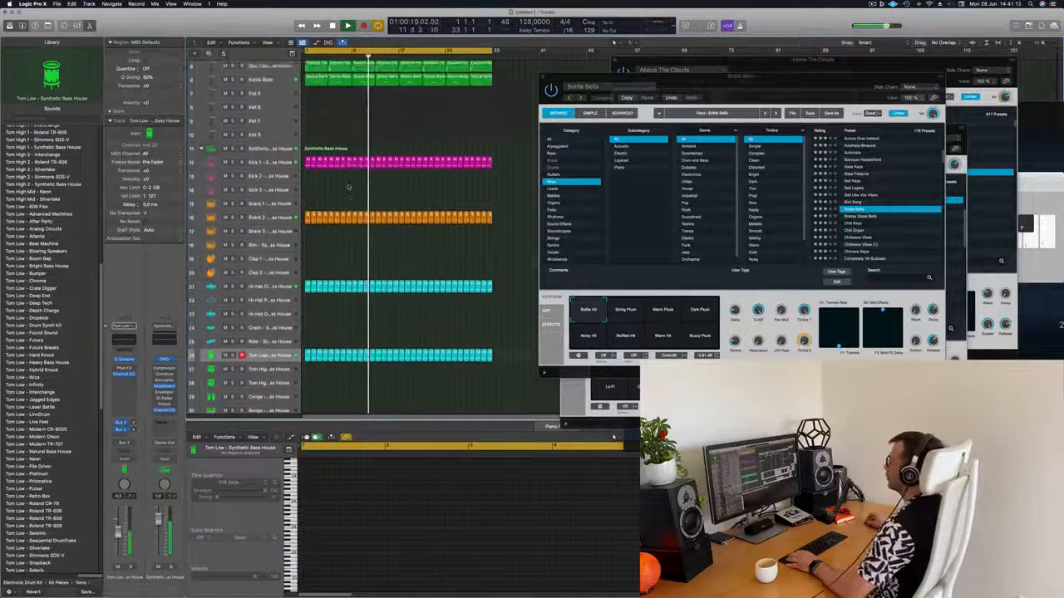
{"action": "scroll", "coordinate": [373, 130], "scroll_direction": "up", "scroll_amount": 3}
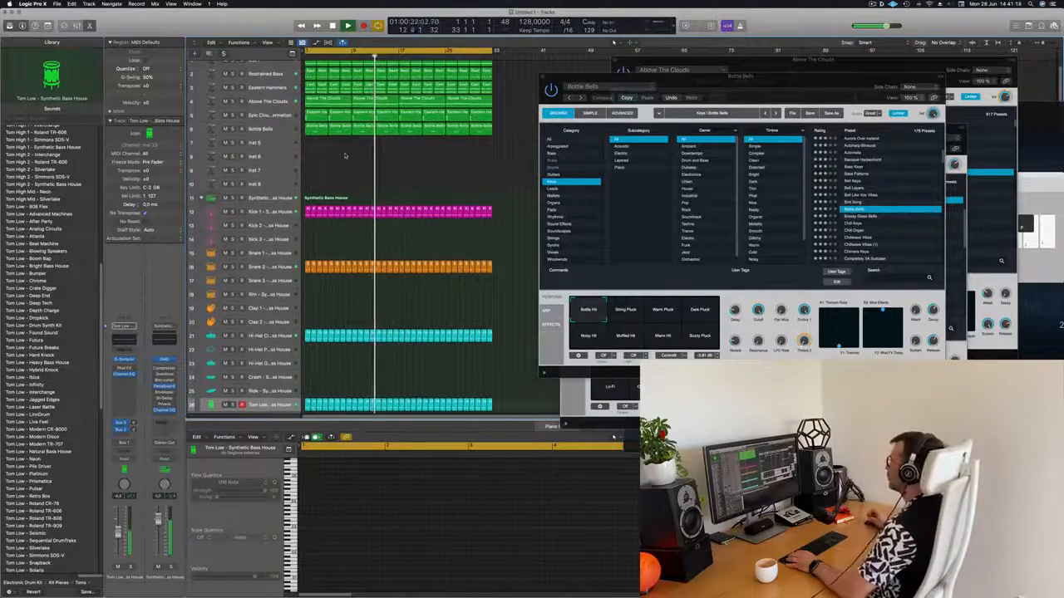